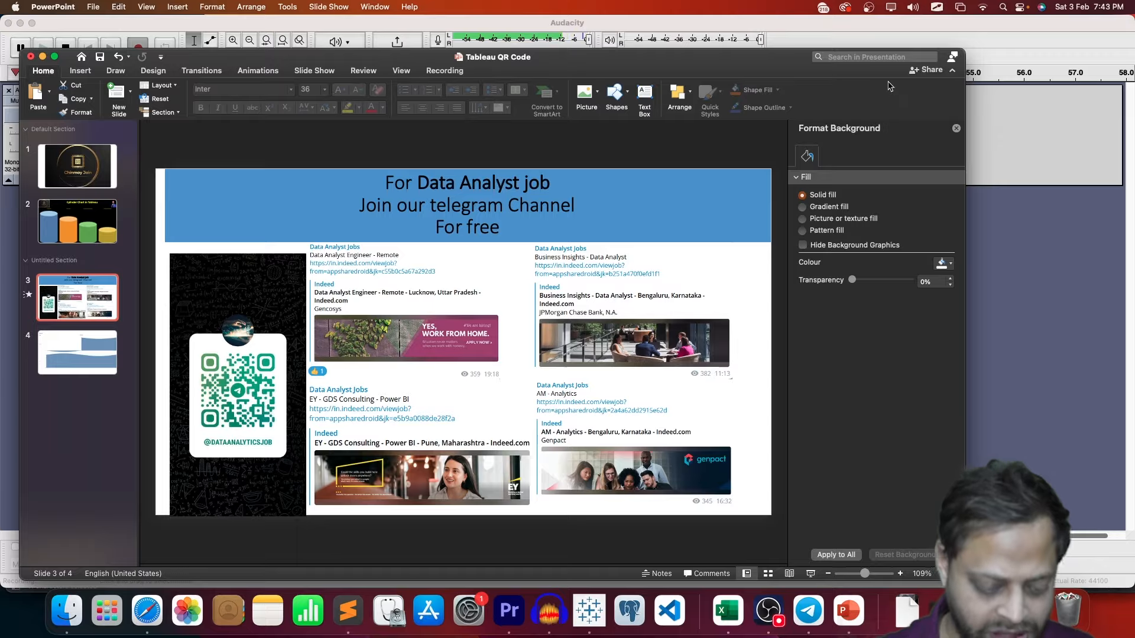
# - Switch to Tableau and connect to the Excel workbook Cylinder Chart.xlsx in the Data folder
pyautogui.press('super+Tab')
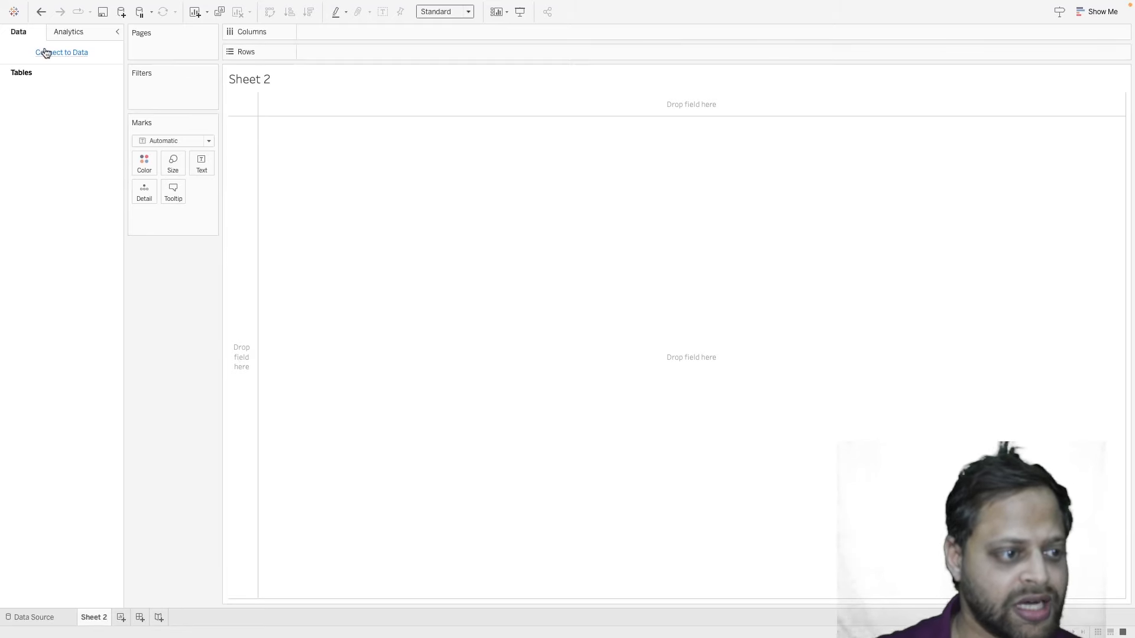
pyautogui.click(46, 53)
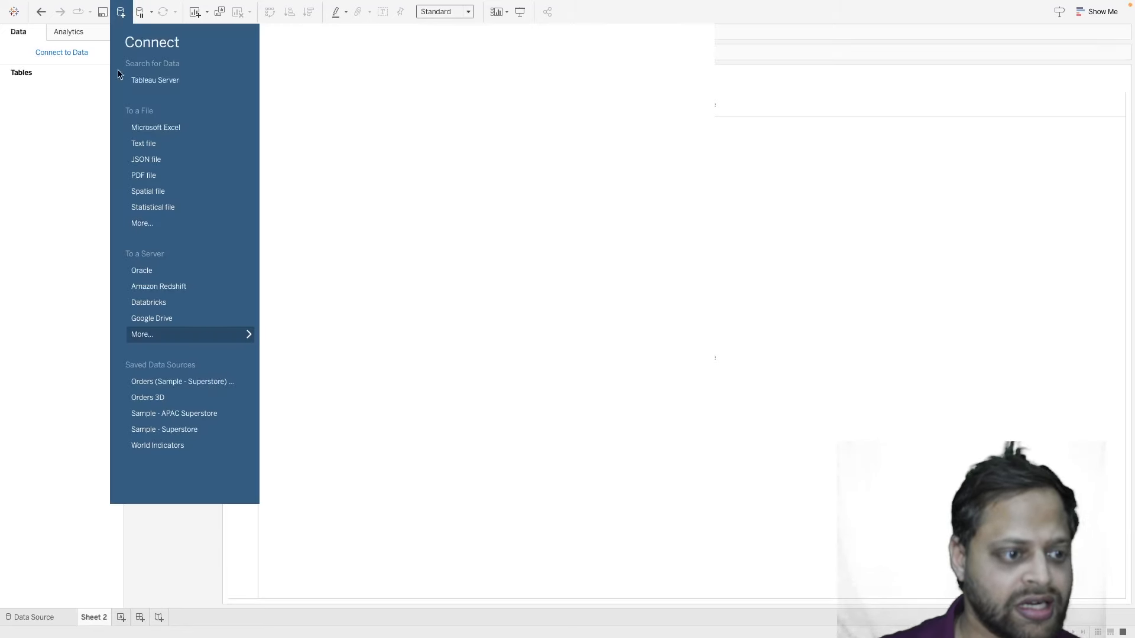
pyautogui.click(148, 126)
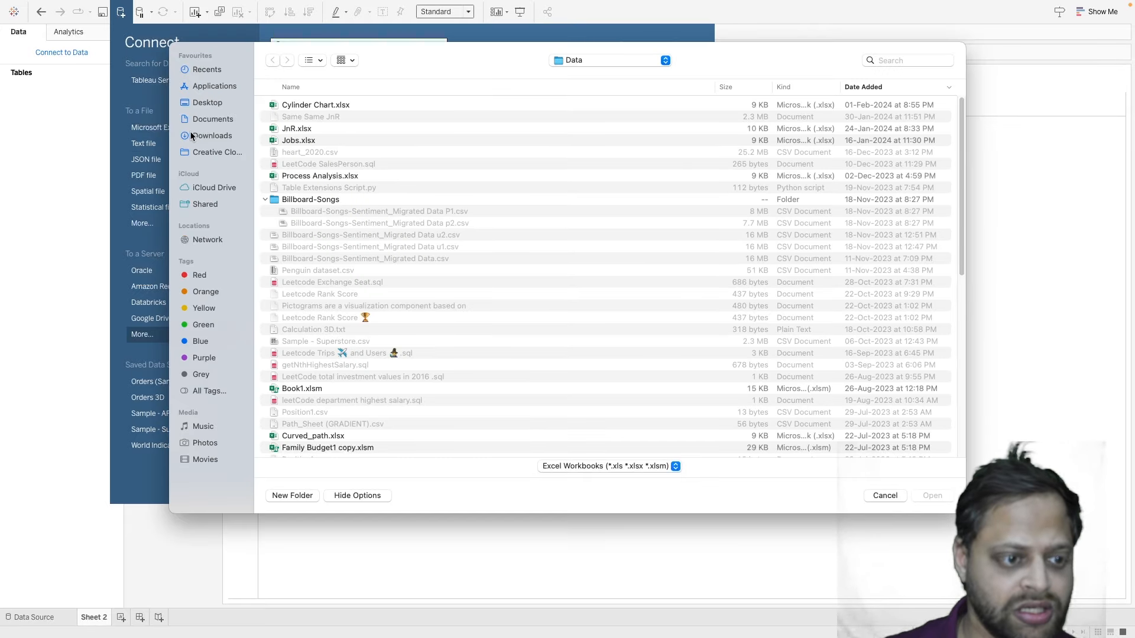
pyautogui.click(294, 106)
pyautogui.doubleClick(294, 106)
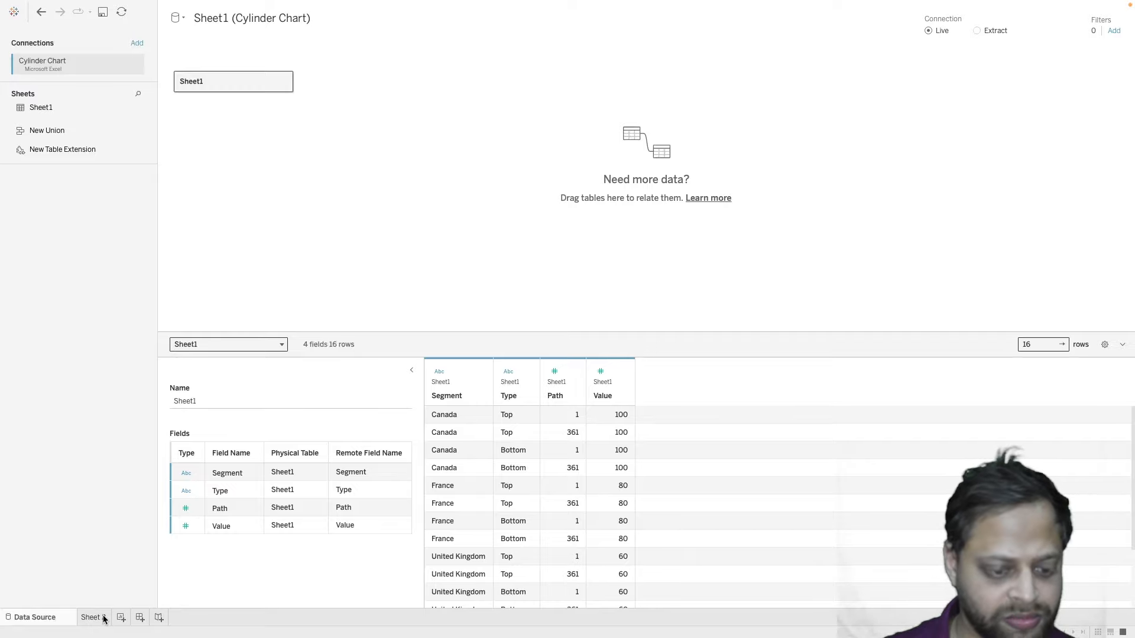
# - Switch to the Cylinder Chart workbook in Excel and examine the column headers and Canada's type, path and value entries
pyautogui.press('super+Tab')
pyautogui.press('super+Tab')
pyautogui.press('super+Tab')
pyautogui.press('super+Tab')
pyautogui.press('super+Tab')
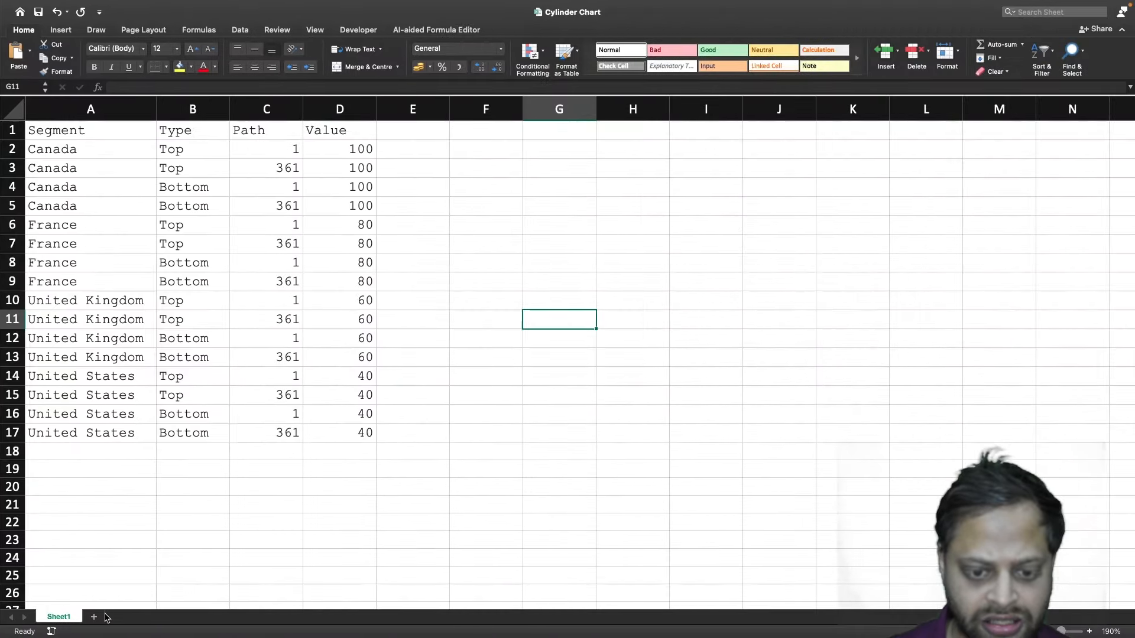
pyautogui.moveTo(83, 132); pyautogui.dragTo(350, 137)
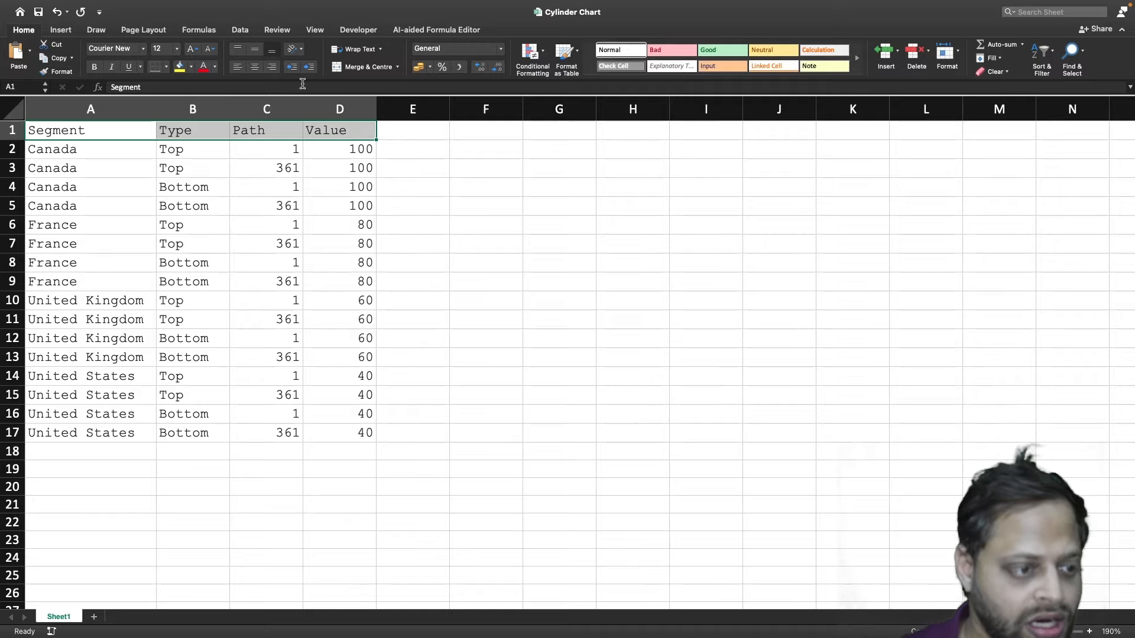
pyautogui.click(111, 150)
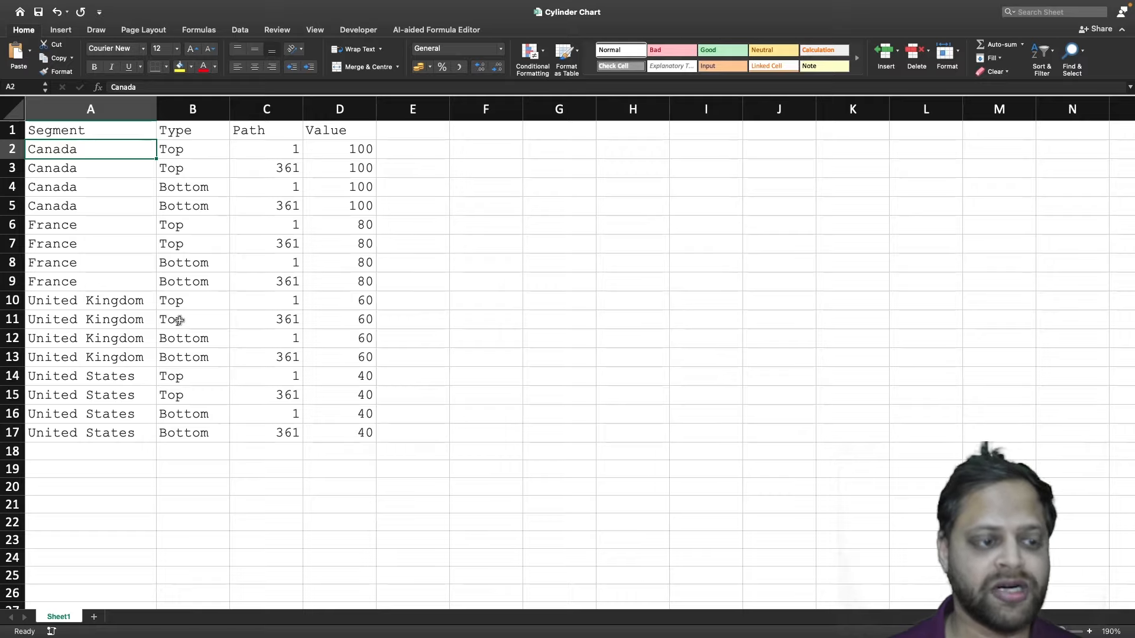
pyautogui.keyDown('shift'); pyautogui.click(340, 157); pyautogui.keyUp('shift')
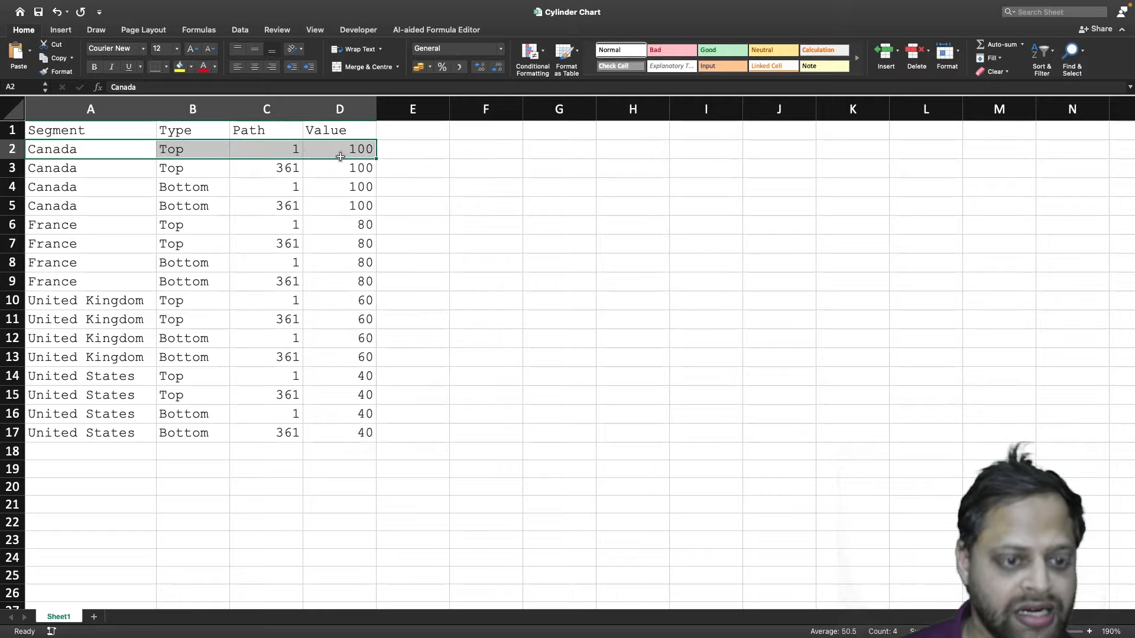
pyautogui.click(93, 152)
pyautogui.click(357, 149)
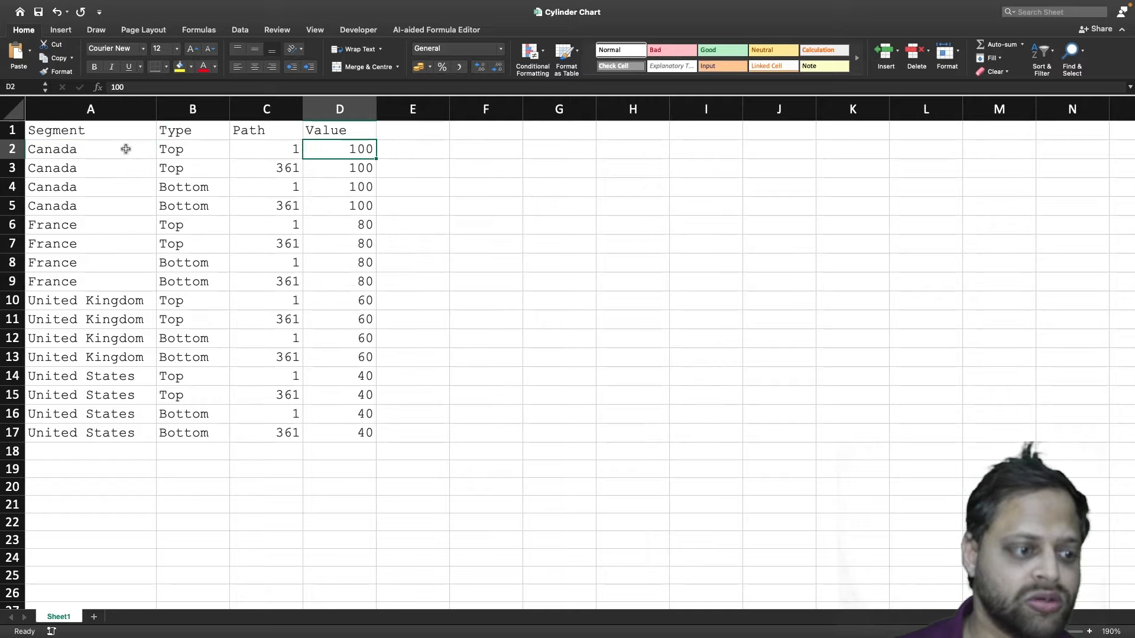
pyautogui.moveTo(183, 155); pyautogui.dragTo(191, 187)
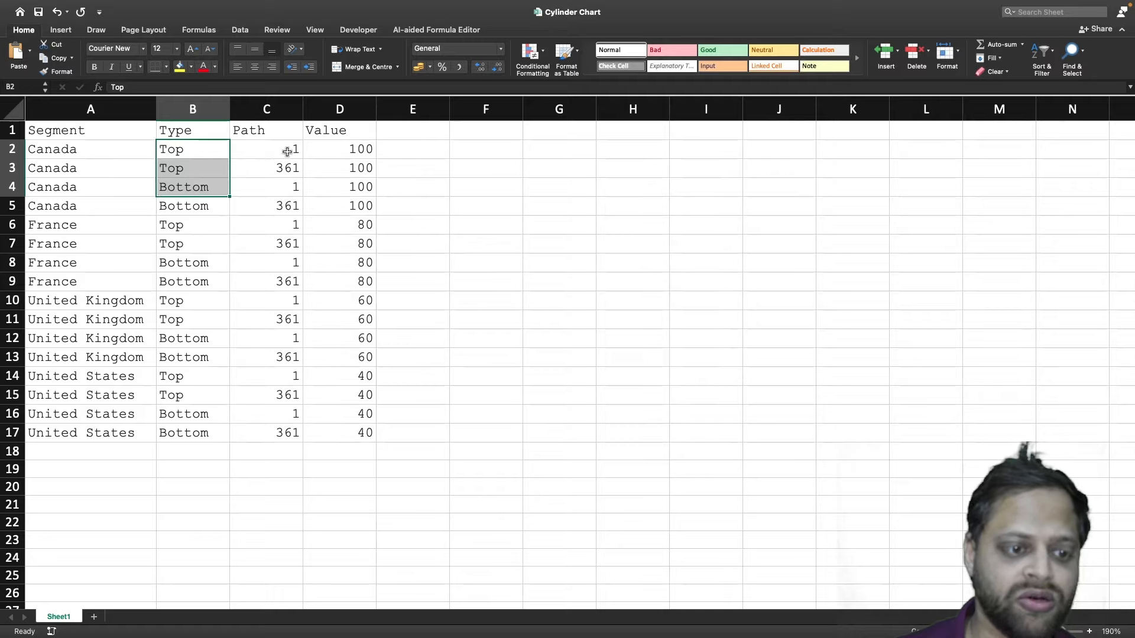
pyautogui.click(188, 151)
pyautogui.moveTo(270, 152); pyautogui.dragTo(275, 161)
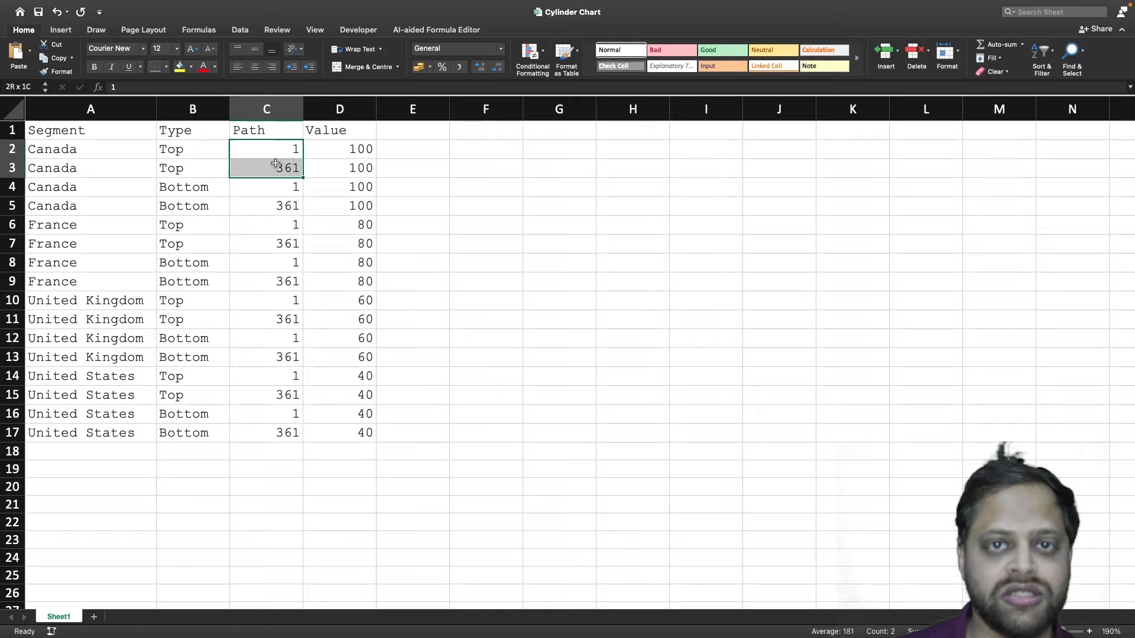
# - Review the block of rows for each country in turn: Canada, France, United Kingdom and United States
pyautogui.moveTo(83, 149); pyautogui.dragTo(331, 199)
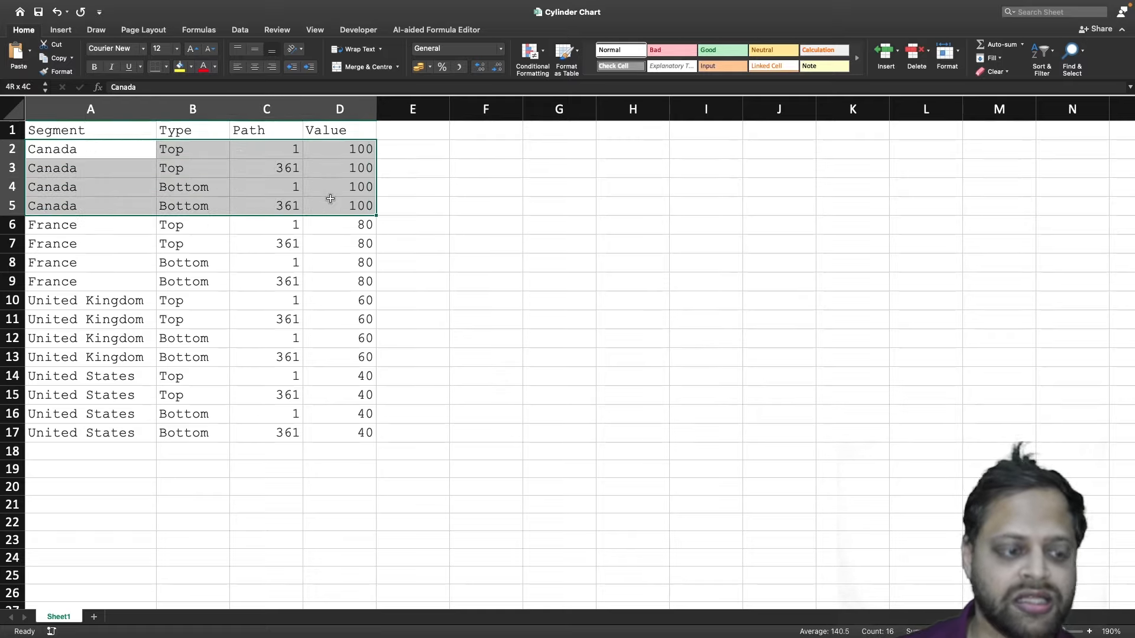
pyautogui.moveTo(135, 226); pyautogui.dragTo(319, 282)
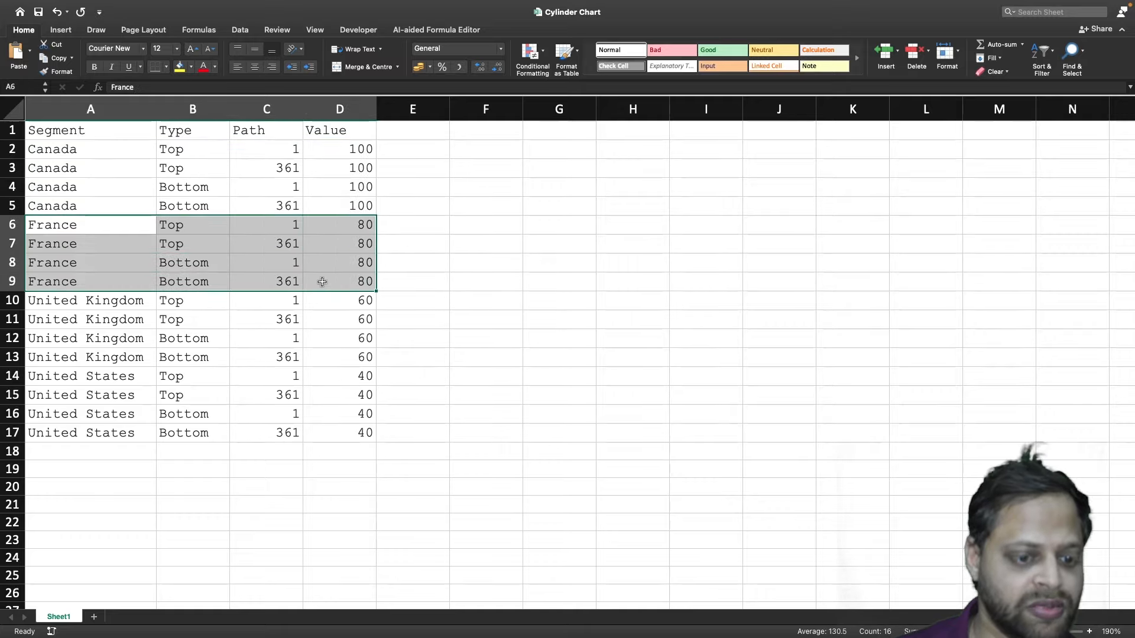
pyautogui.moveTo(95, 304); pyautogui.dragTo(325, 354)
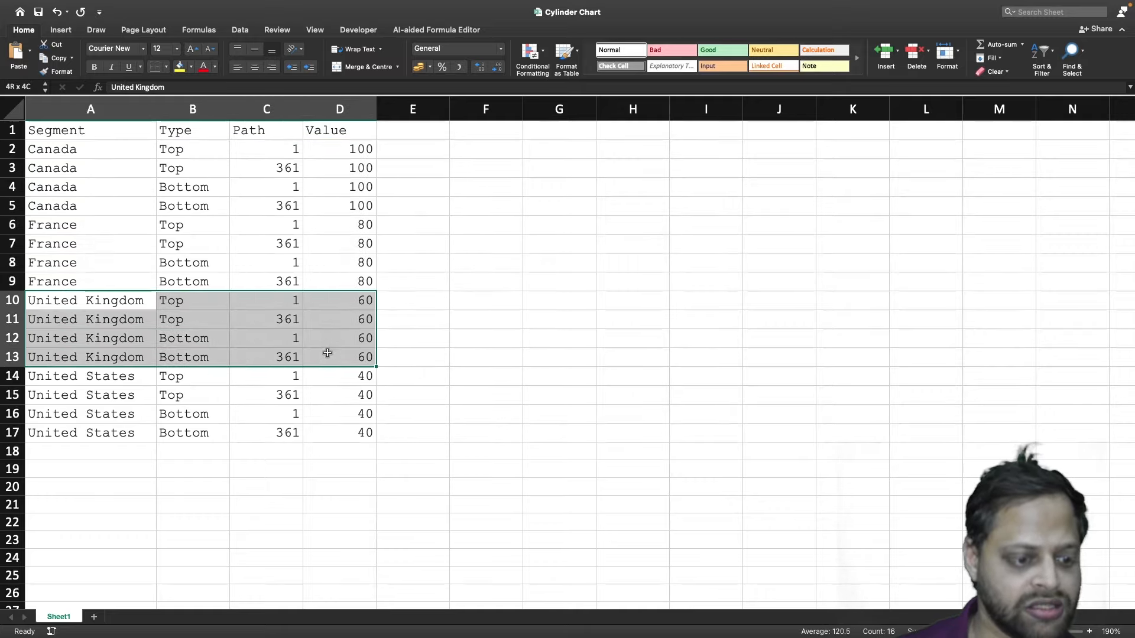
pyautogui.moveTo(130, 379); pyautogui.dragTo(327, 432)
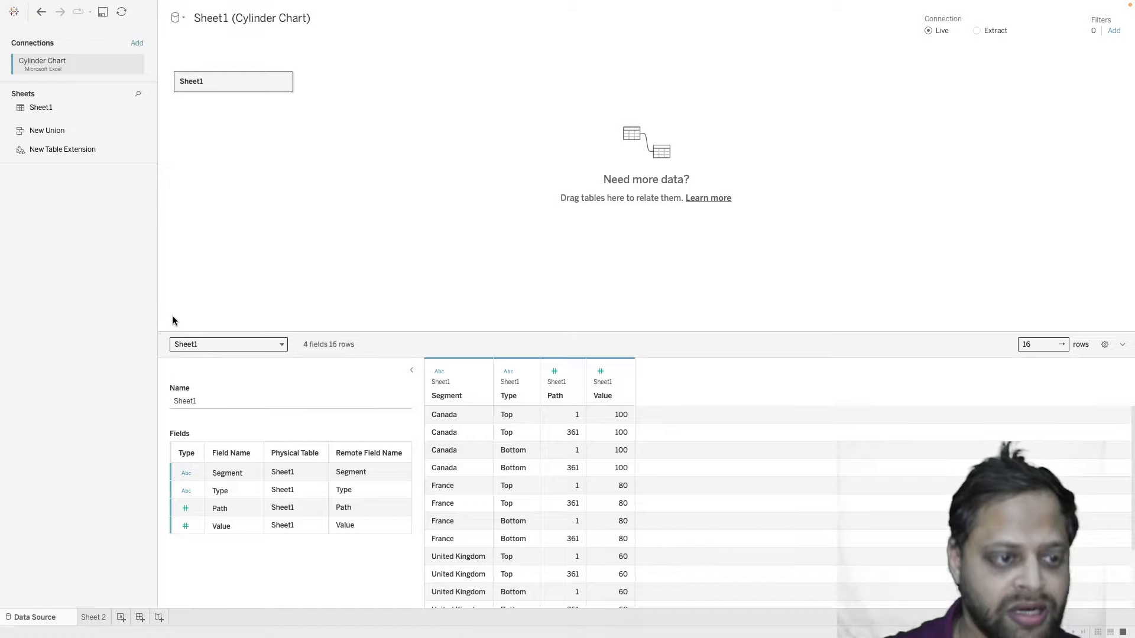
# - Open Sheet 2 in Tableau, and copy the //Index comment with its INDEX()-1 formula from the Sublime Text notes
pyautogui.click(93, 618)
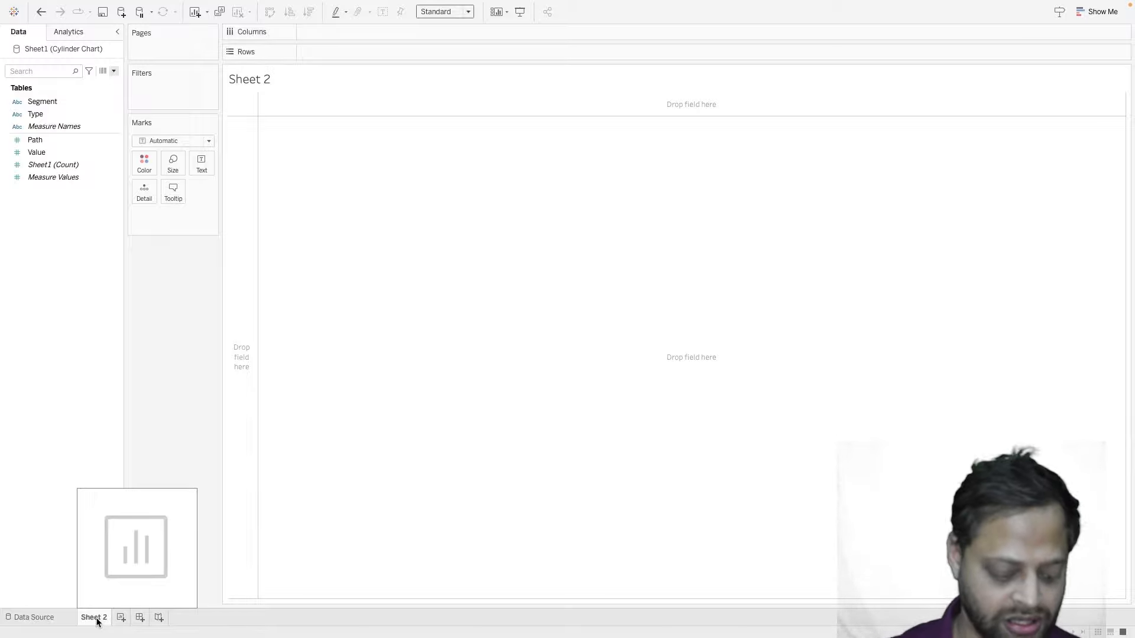
pyautogui.press('super+Tab')
pyautogui.press('super+Tab')
pyautogui.press('super+Tab')
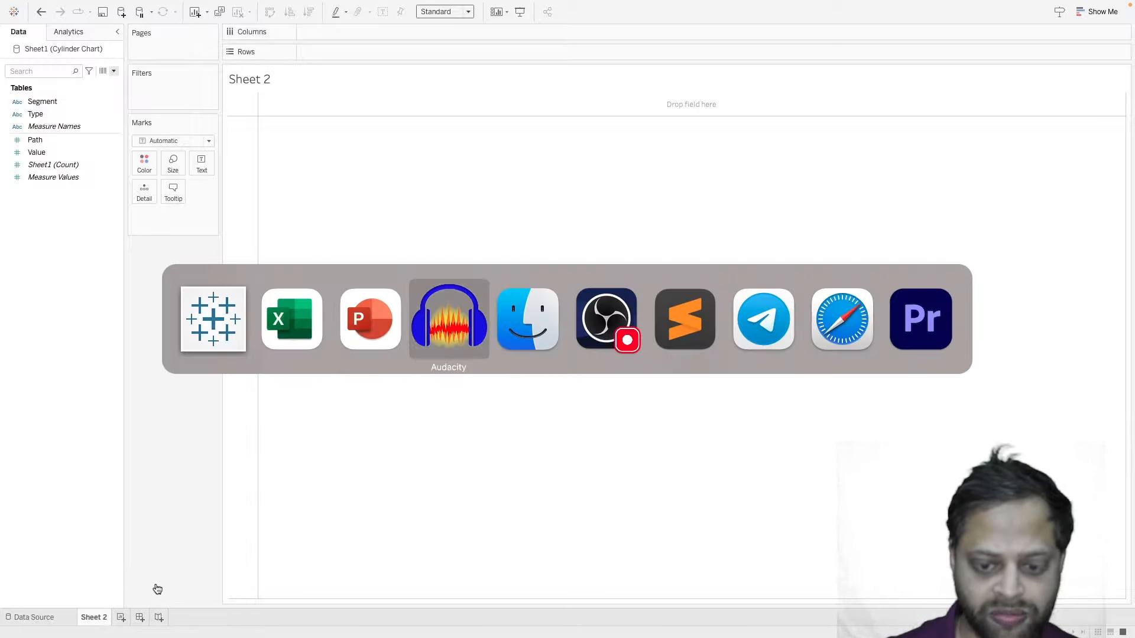
pyautogui.press('super+Tab')
pyautogui.press('super+Tab')
pyautogui.press('super+Tab')
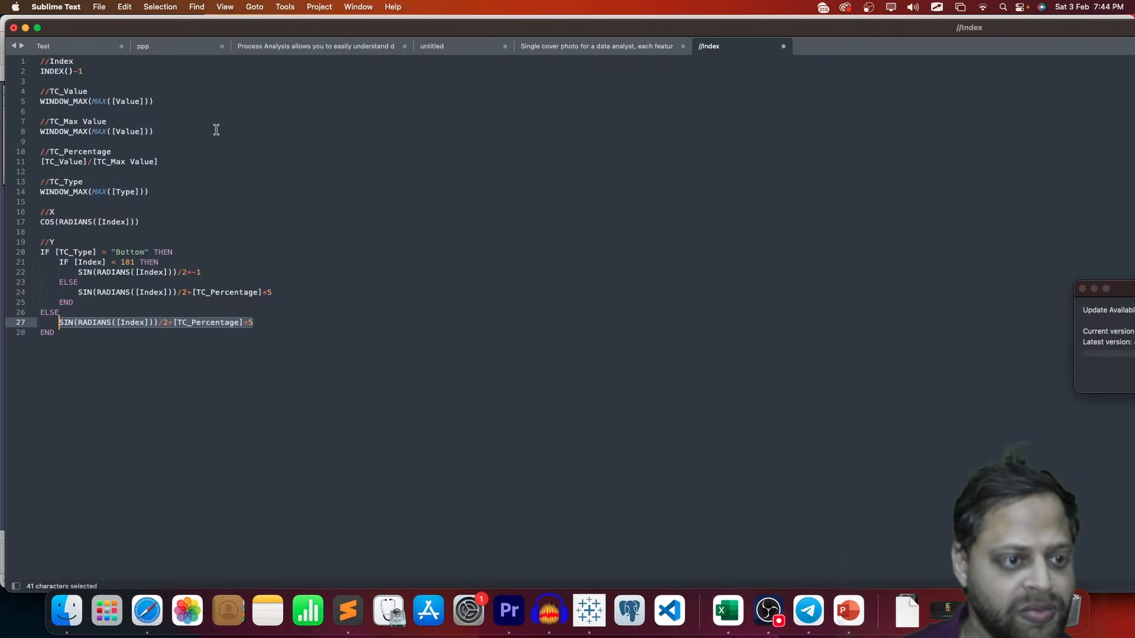
pyautogui.moveTo(102, 73); pyautogui.dragTo(26, 58)
pyautogui.press('super+c')
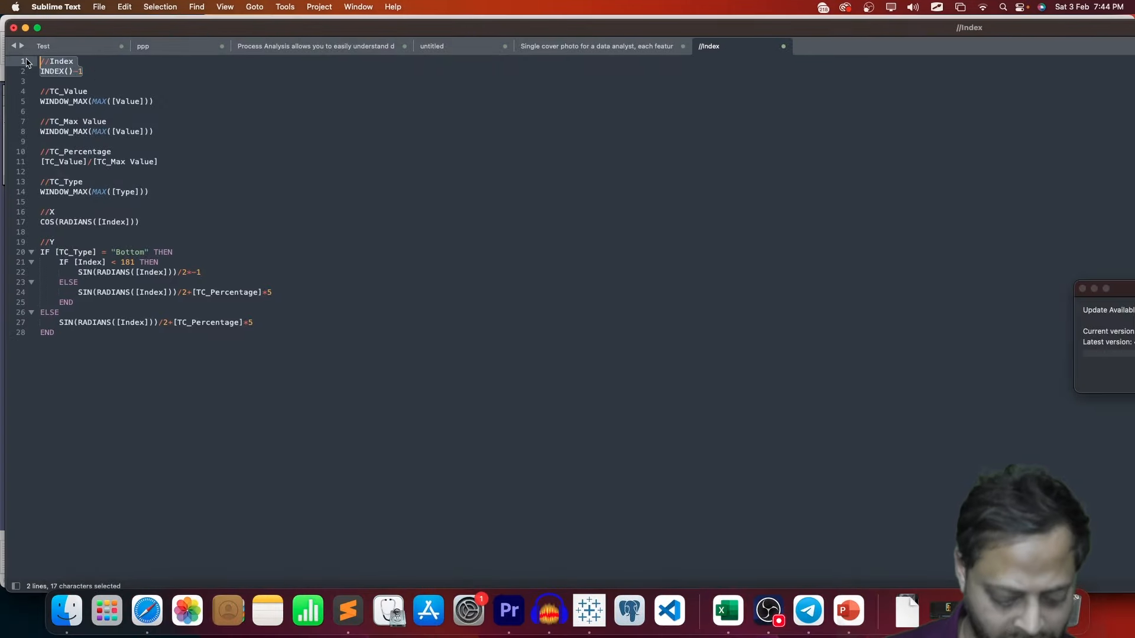
# - Return to Tableau and create a calculated field named Index with the formula INDEX()-1
pyautogui.press('super+Tab')
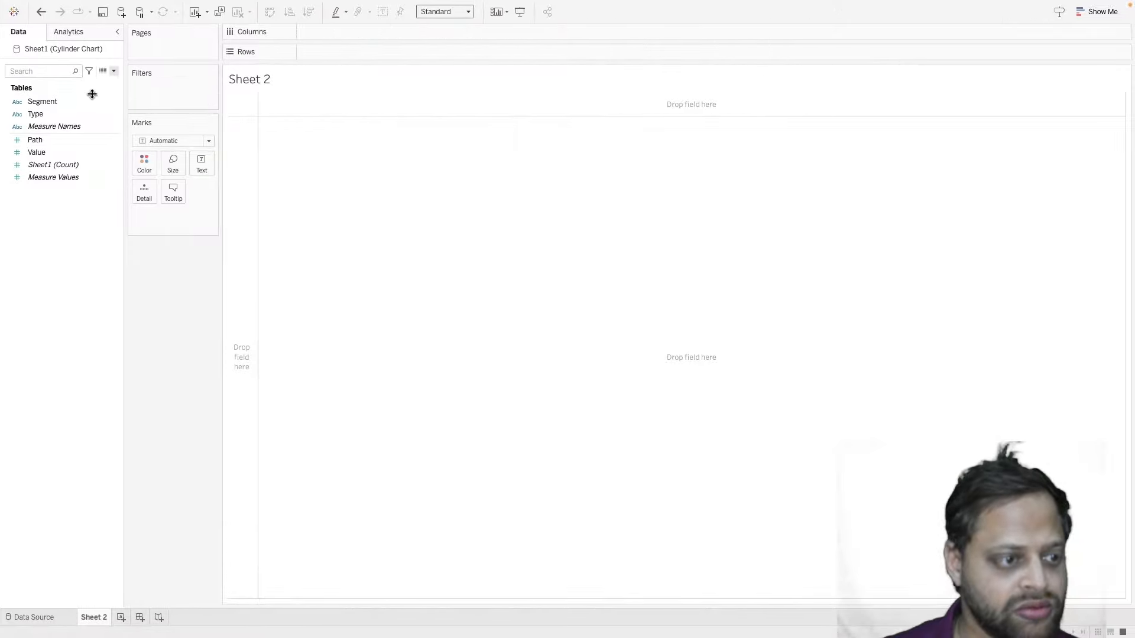
pyautogui.click(113, 71)
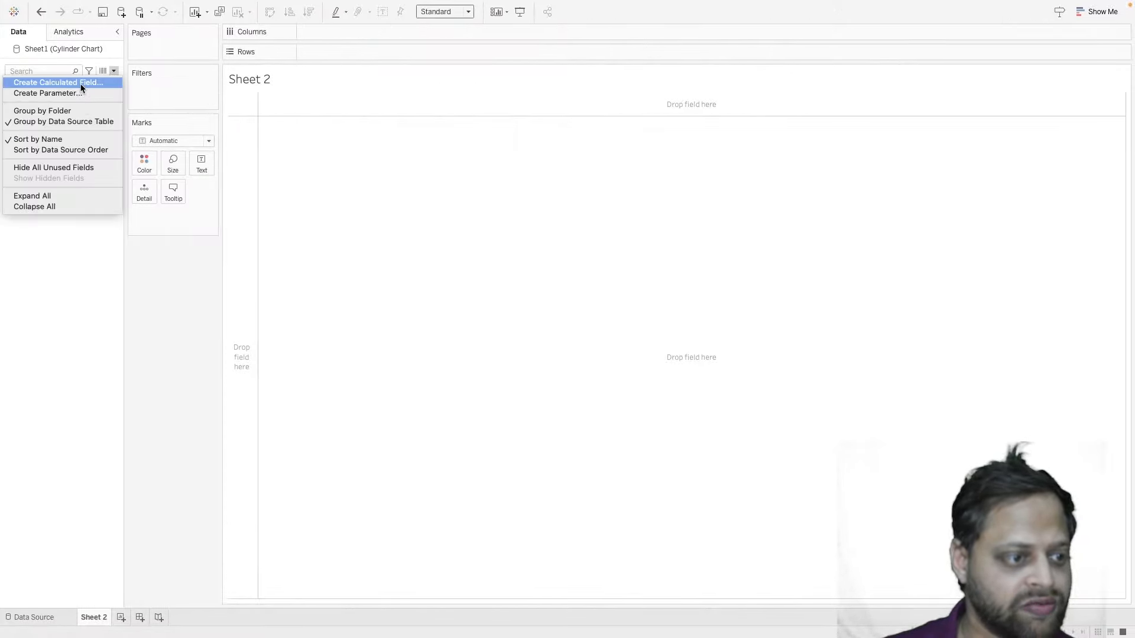
pyautogui.click(82, 84)
pyautogui.write('Index')
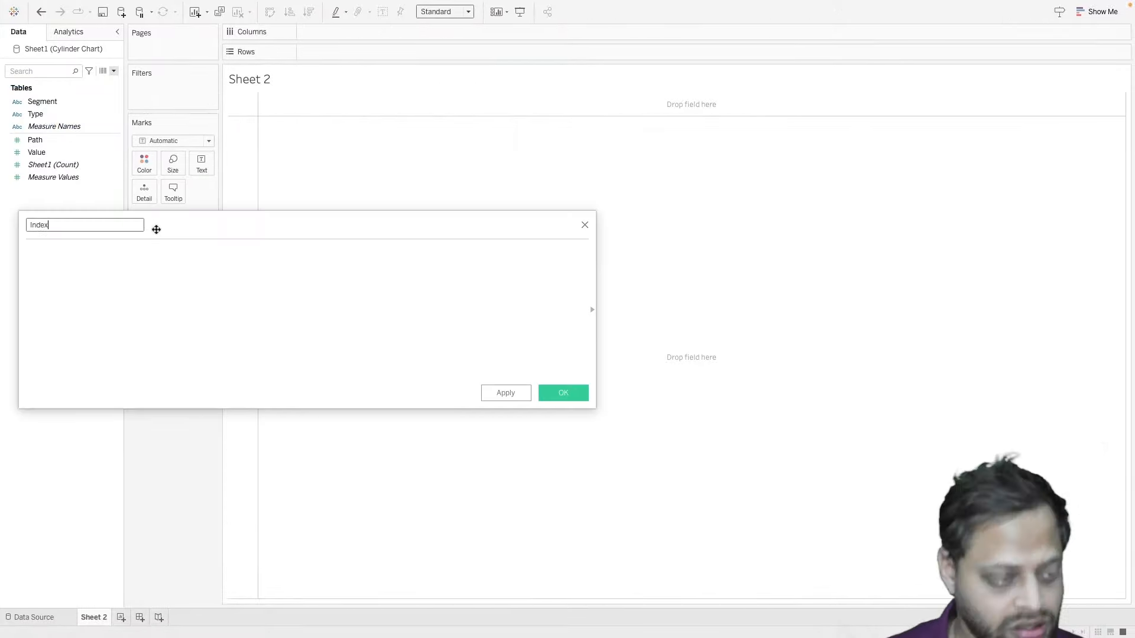
pyautogui.press('Tab')
pyautogui.press('super+v')
pyautogui.click(559, 396)
# - Copy the TC_Value formula from Sublime Text and create a Tableau calculated field named TC_Value with WINDOW_MAX(MAX([Value]))
pyautogui.press('super+Tab')
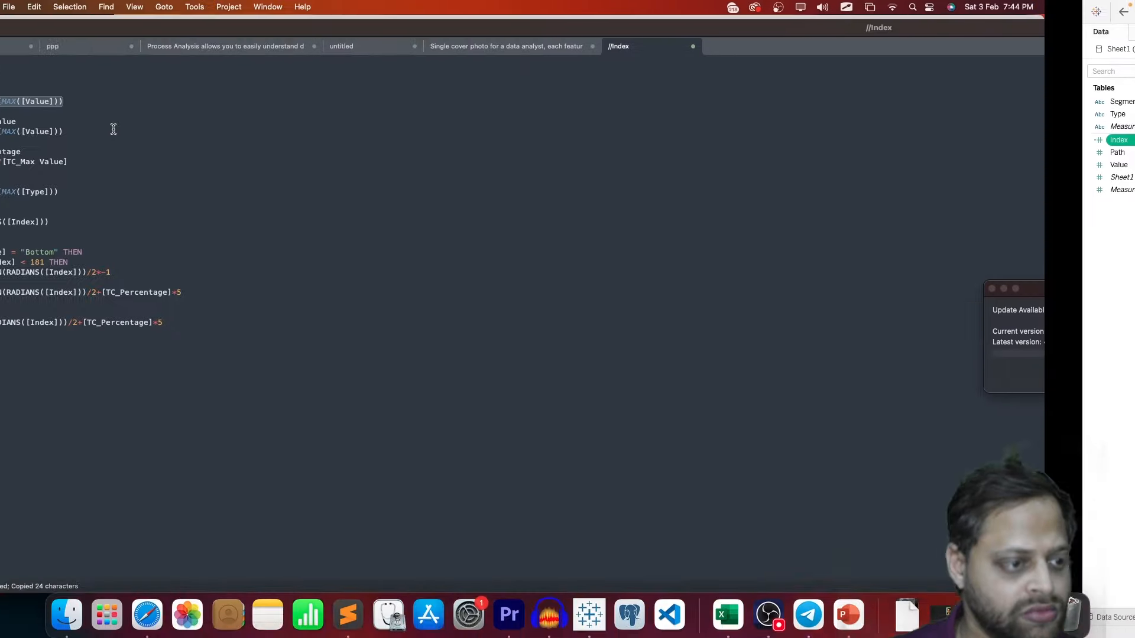
pyautogui.moveTo(155, 107); pyautogui.dragTo(38, 91)
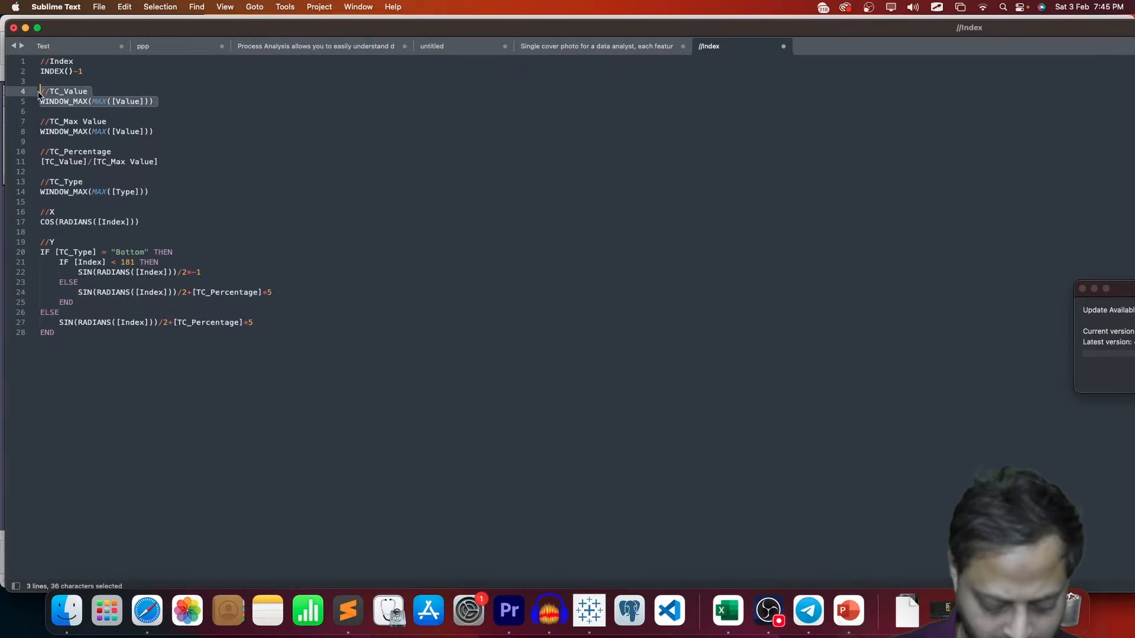
pyautogui.press('super+c')
pyautogui.press('super+Tab')
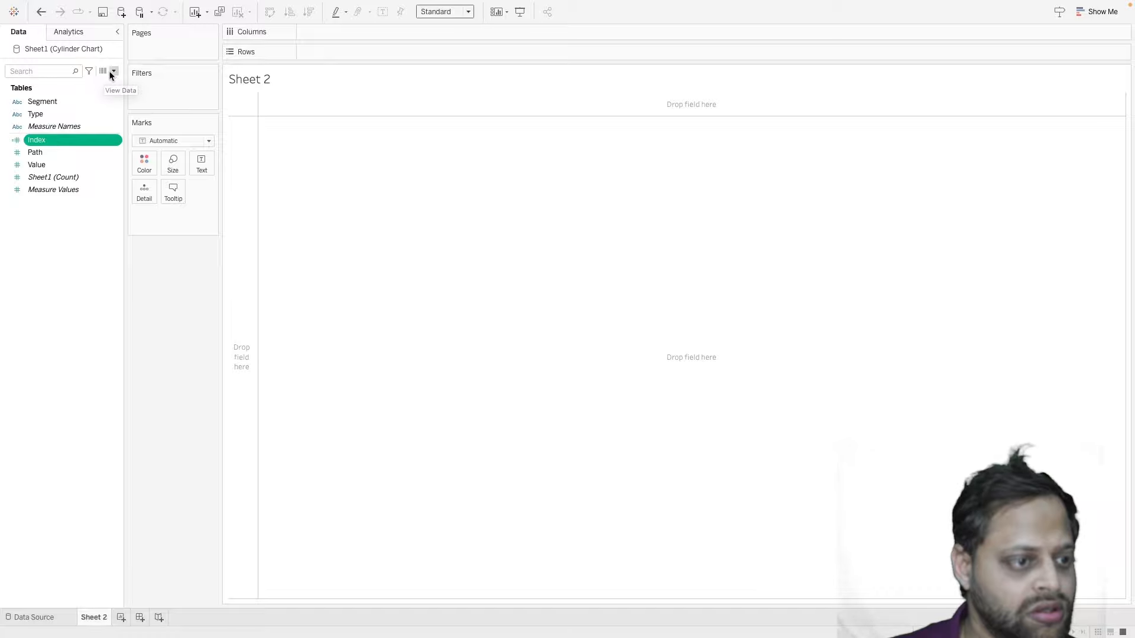
pyautogui.click(112, 72)
pyautogui.click(102, 83)
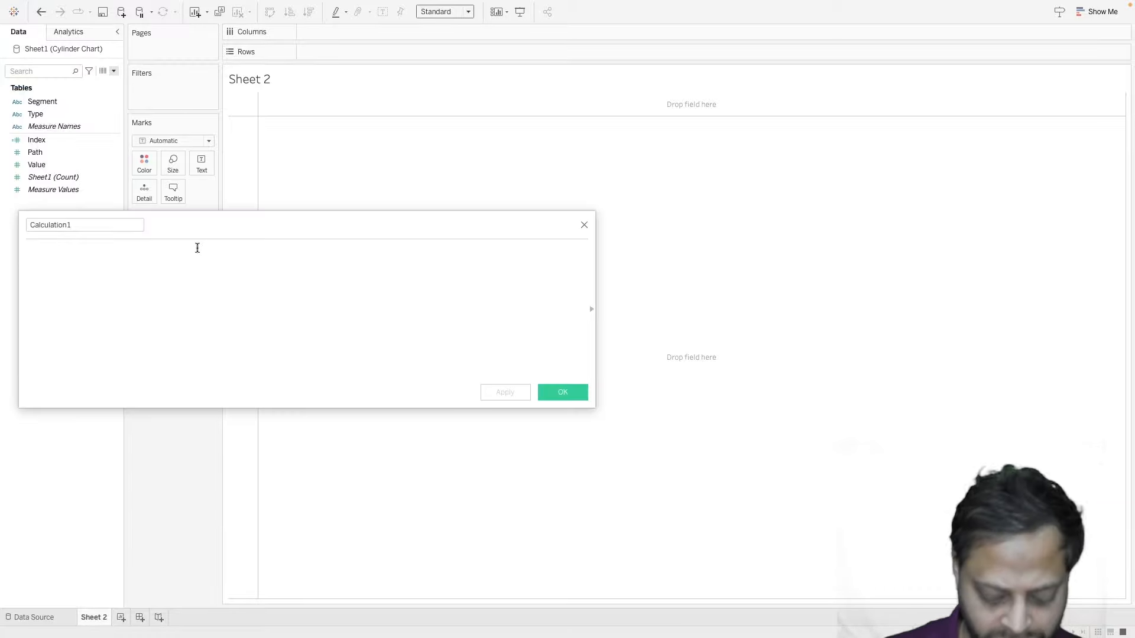
pyautogui.press('super+v')
pyautogui.click(89, 228)
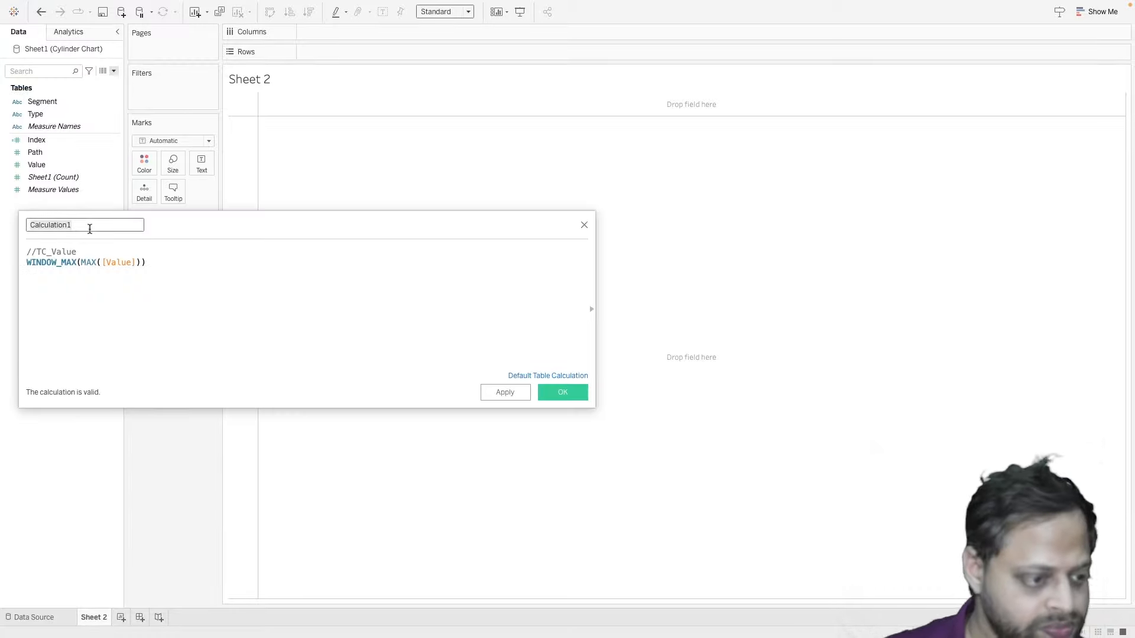
pyautogui.doubleClick(59, 252)
pyautogui.click(54, 227)
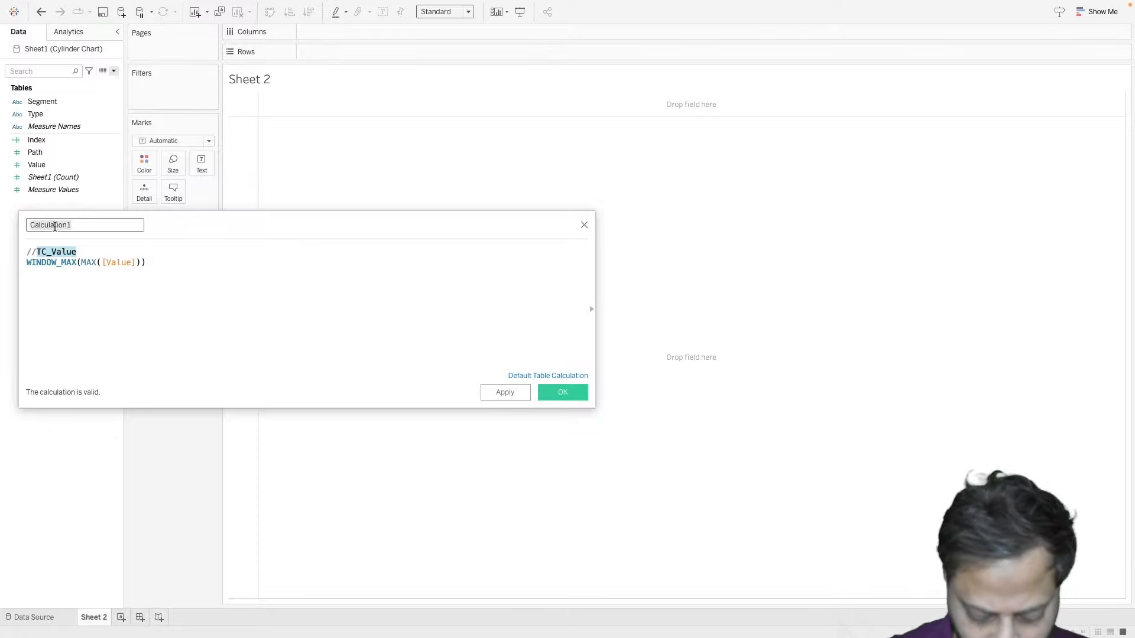
pyautogui.press('super+v')
pyautogui.click(563, 393)
# - Copy the TC_Max Value formula from Sublime Text and create a Tableau calculated field named TC_Max Value with WINDOW_MAX(MAX([Value]))
pyautogui.press('super+Tab')
pyautogui.moveTo(154, 131); pyautogui.dragTo(35, 121)
pyautogui.press('super+Tab')
pyautogui.click(114, 71)
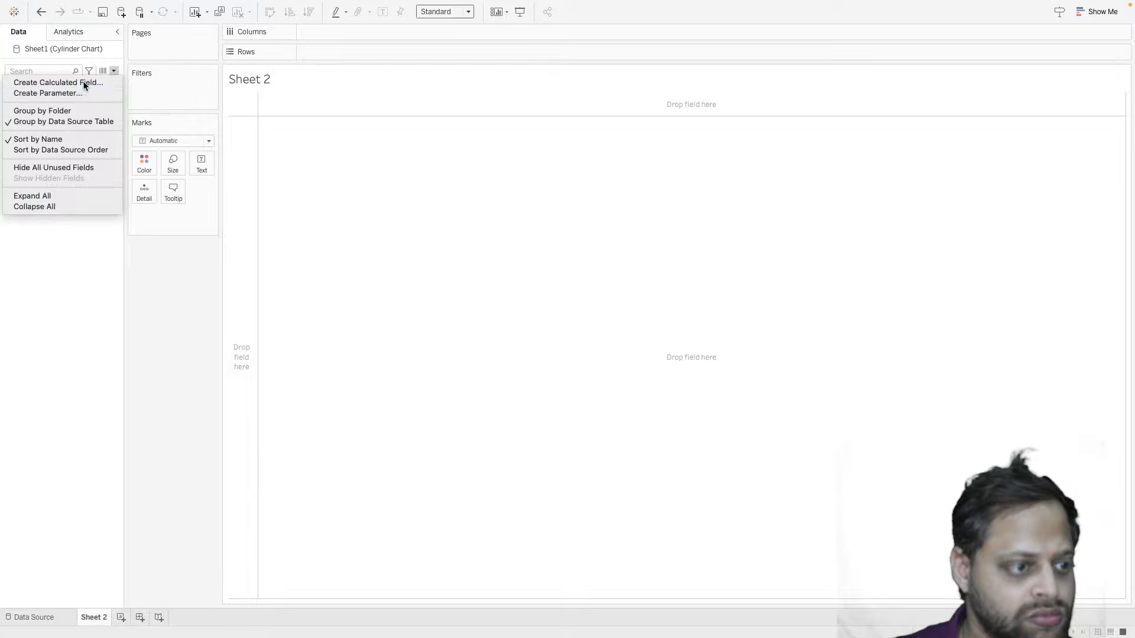
pyautogui.click(58, 82)
pyautogui.press('super+v')
pyautogui.click(113, 249)
pyautogui.press('super+v')
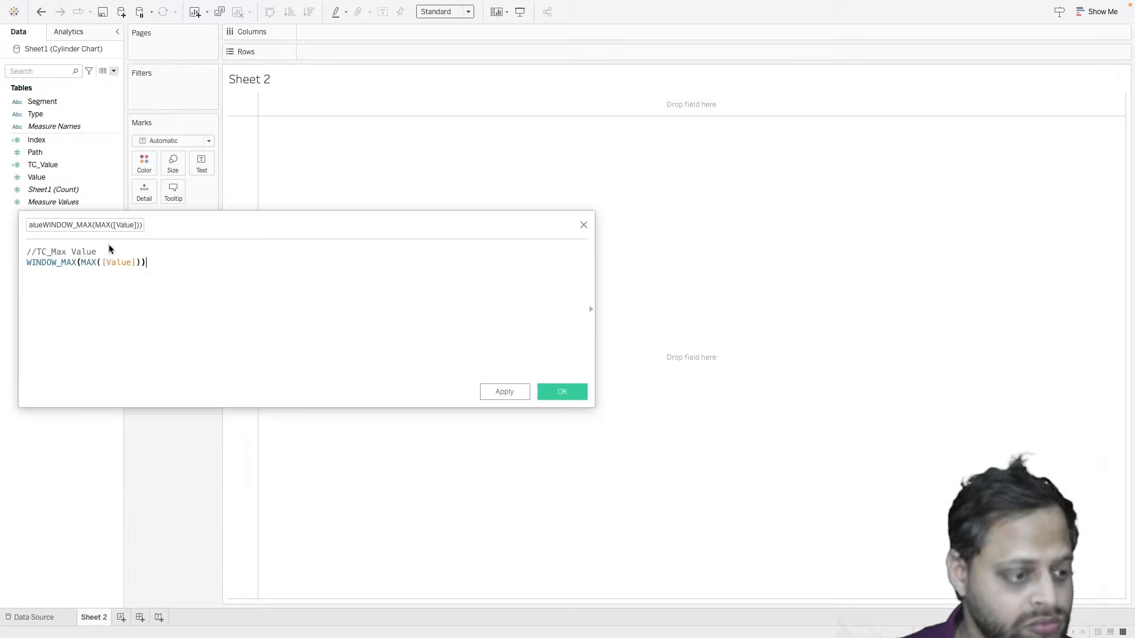
pyautogui.moveTo(43, 225); pyautogui.dragTo(266, 229)
pyautogui.press('BackSpace')
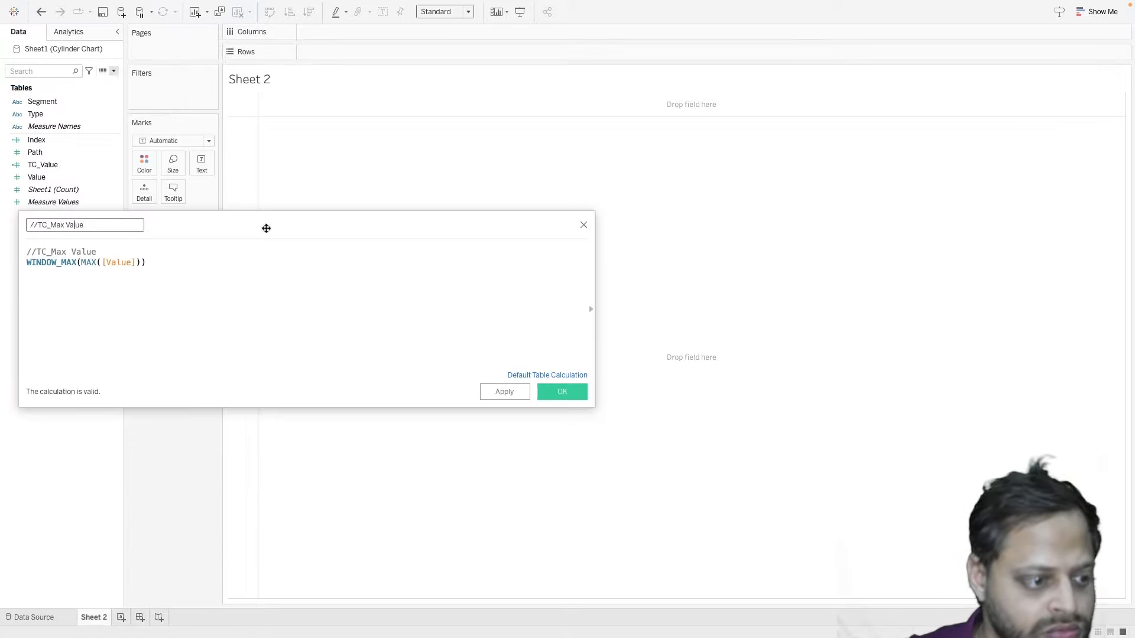
pyautogui.click(569, 395)
# - Switch to Sublime Text and compare the TC_Value and TC_Max Value formulas
pyautogui.press('super+Tab')
pyautogui.click(186, 168)
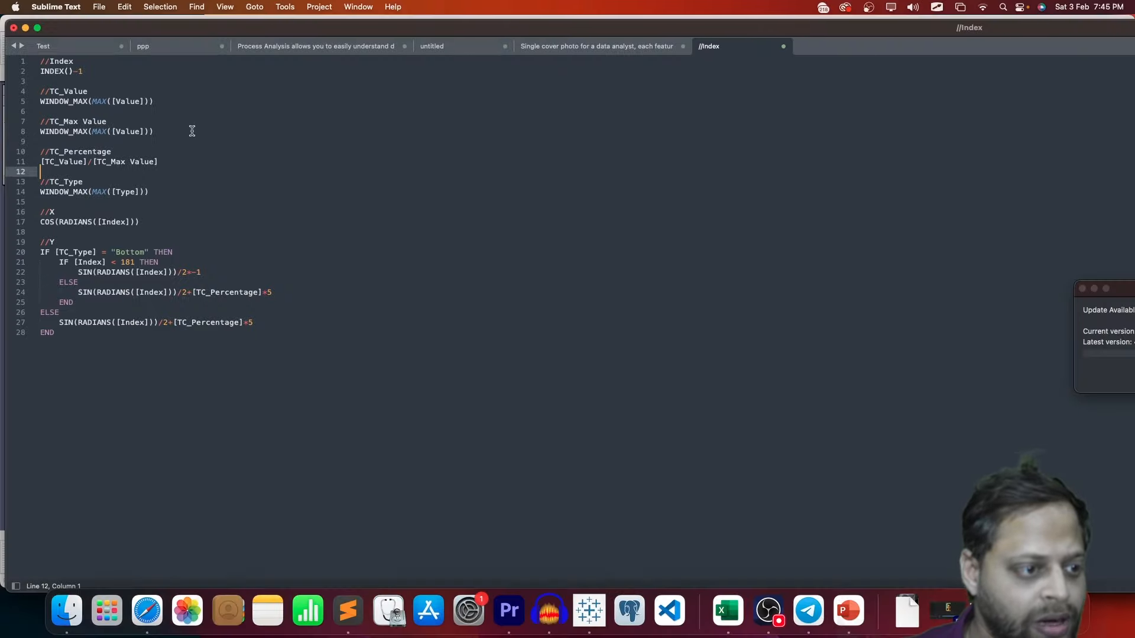
pyautogui.moveTo(190, 129); pyautogui.dragTo(24, 90)
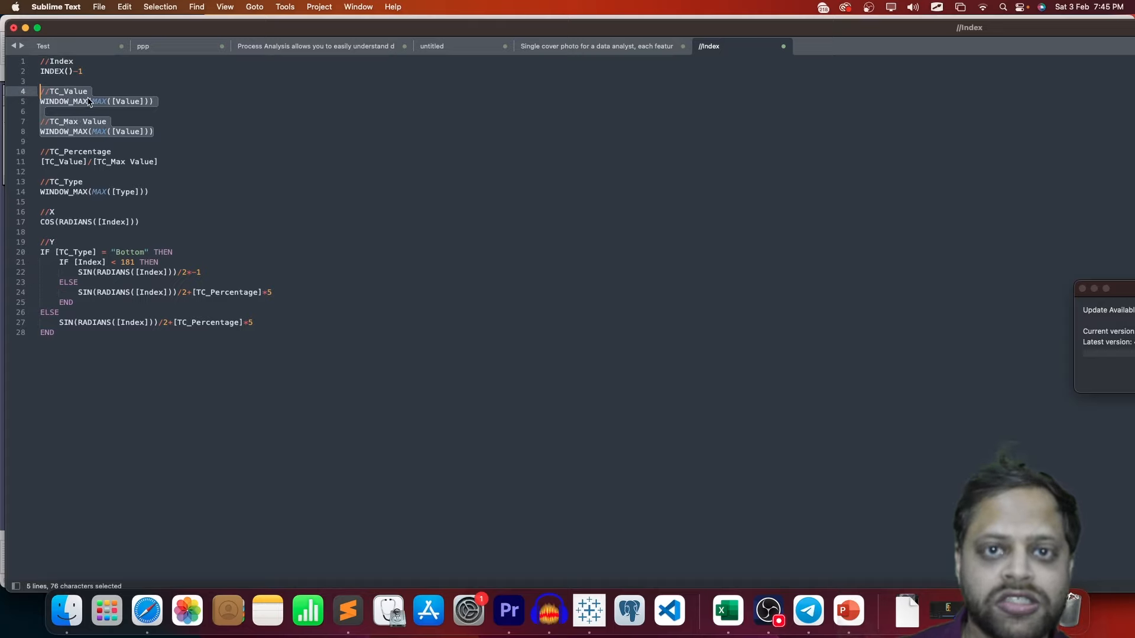
pyautogui.click(117, 141)
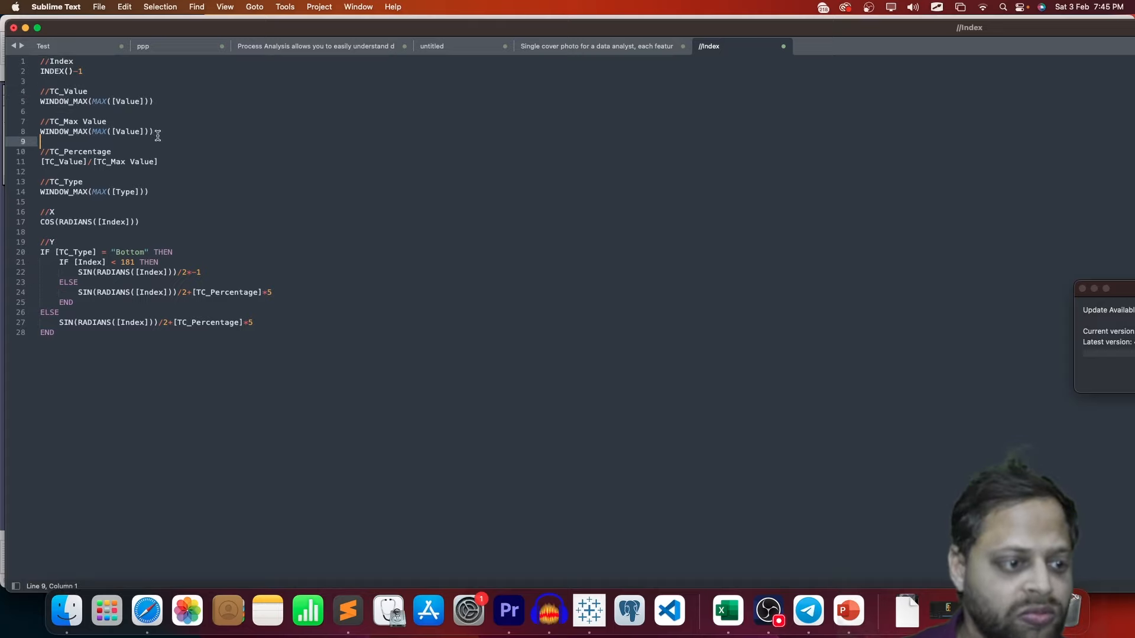
pyautogui.moveTo(157, 133); pyautogui.dragTo(37, 135)
pyautogui.moveTo(172, 112); pyautogui.dragTo(38, 104)
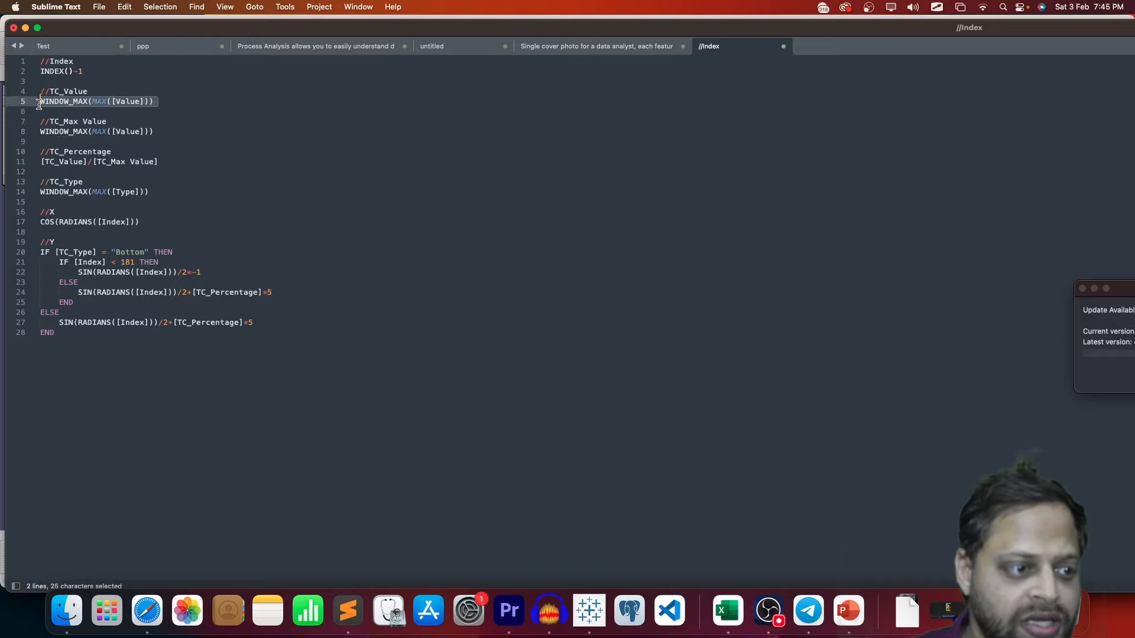
# - Examine how the TC_Percentage formula in Sublime Text combines the TC_Value and TC_Max Value calculations
pyautogui.moveTo(167, 168); pyautogui.dragTo(24, 153)
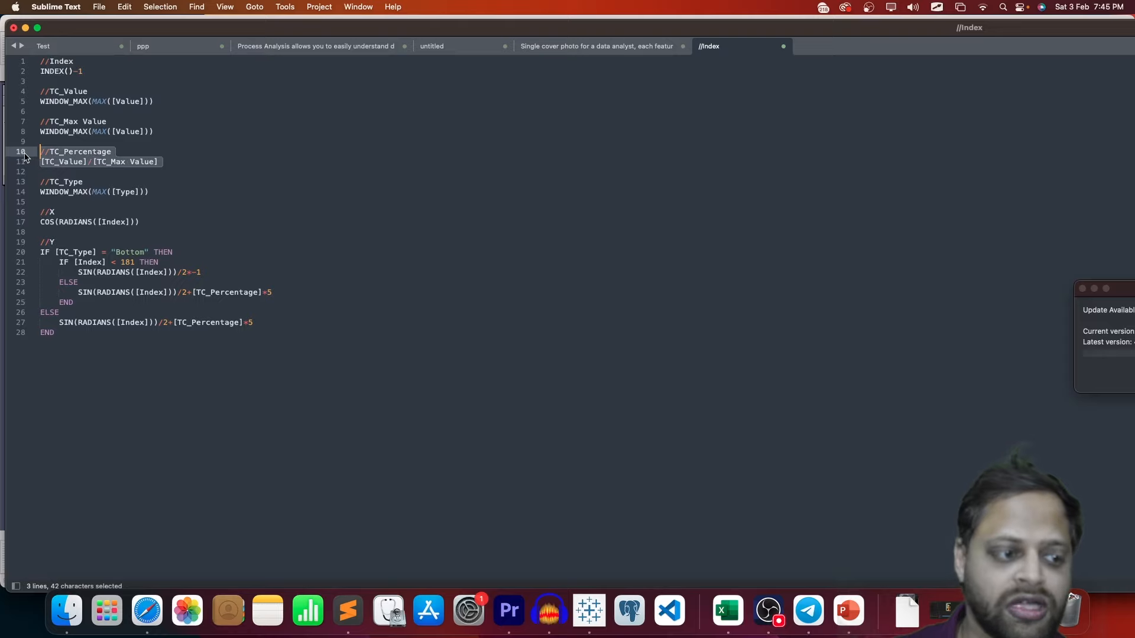
pyautogui.moveTo(89, 91); pyautogui.dragTo(39, 92)
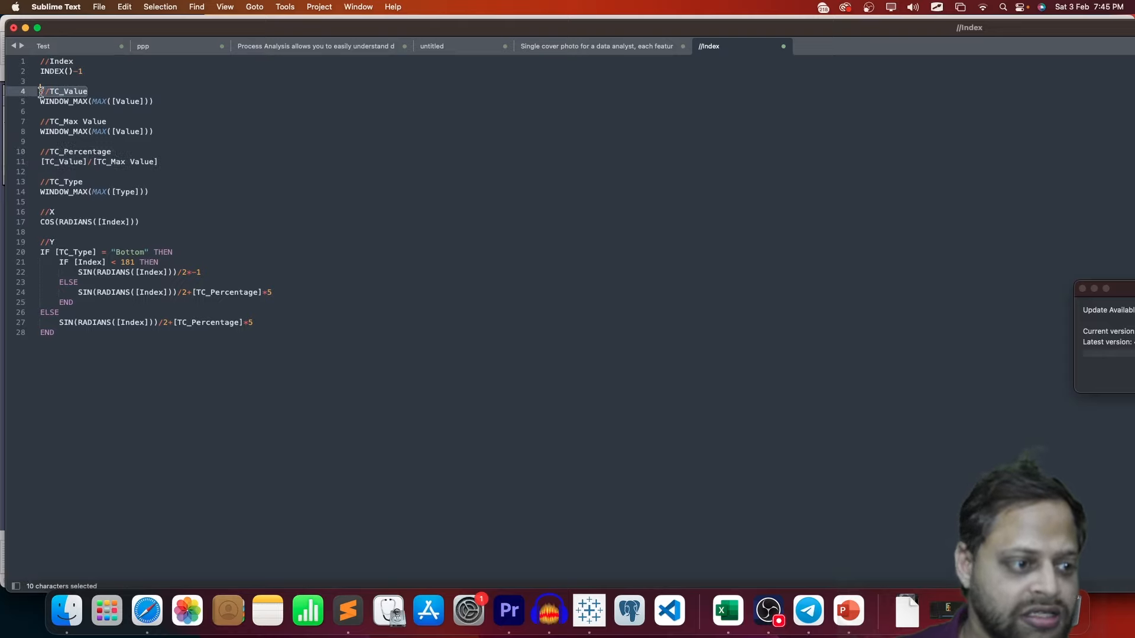
pyautogui.moveTo(110, 124); pyautogui.dragTo(48, 123)
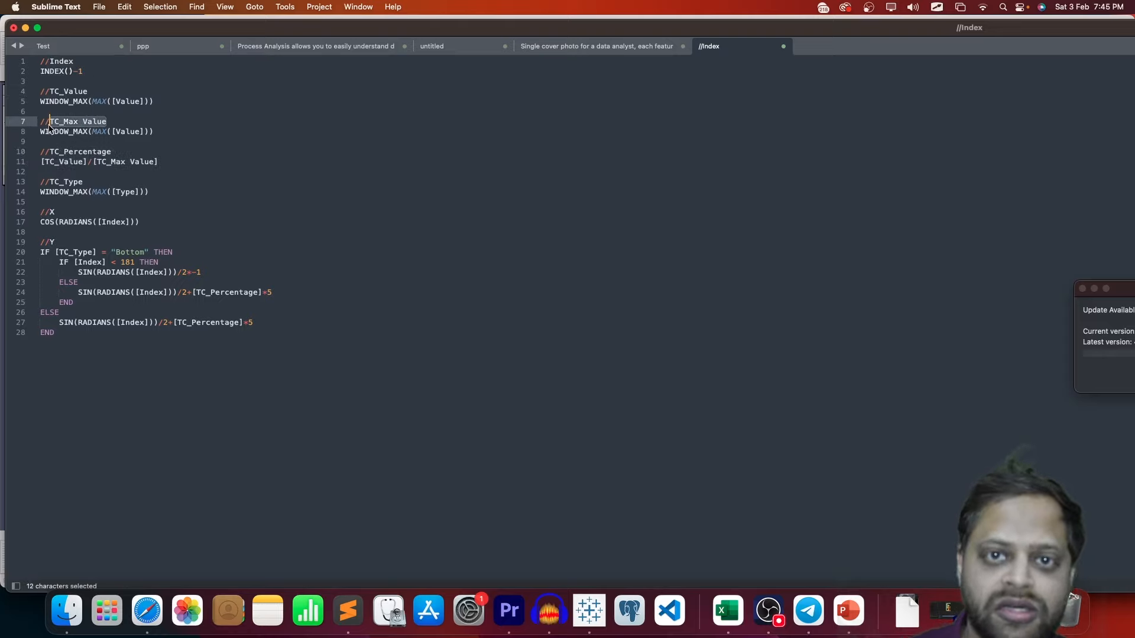
pyautogui.moveTo(168, 160); pyautogui.dragTo(49, 150)
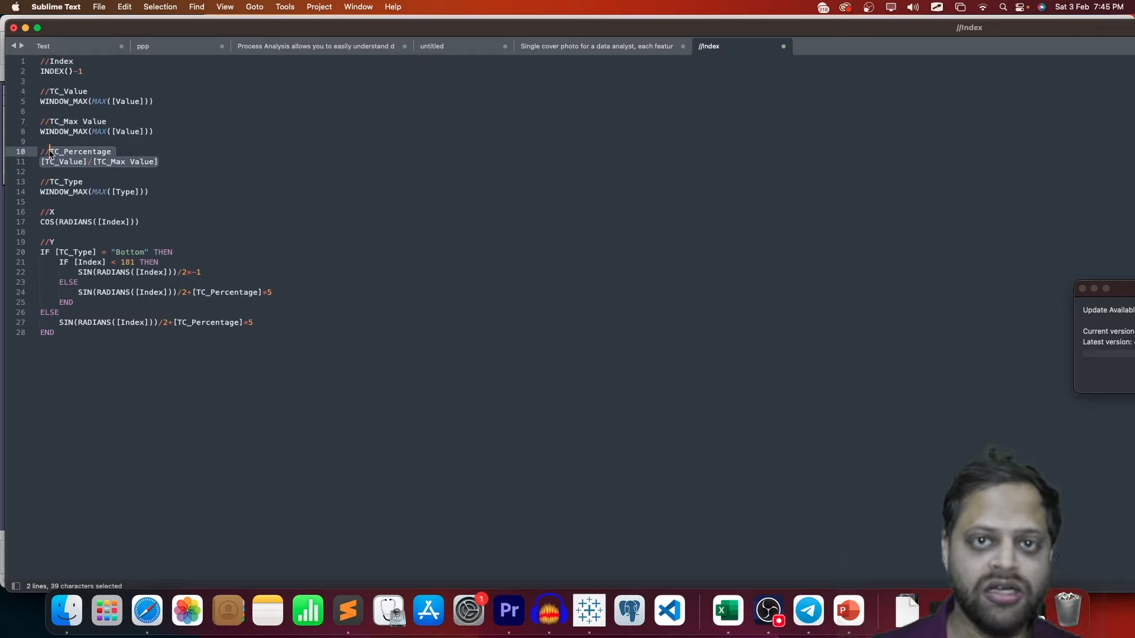
pyautogui.doubleClick(98, 102)
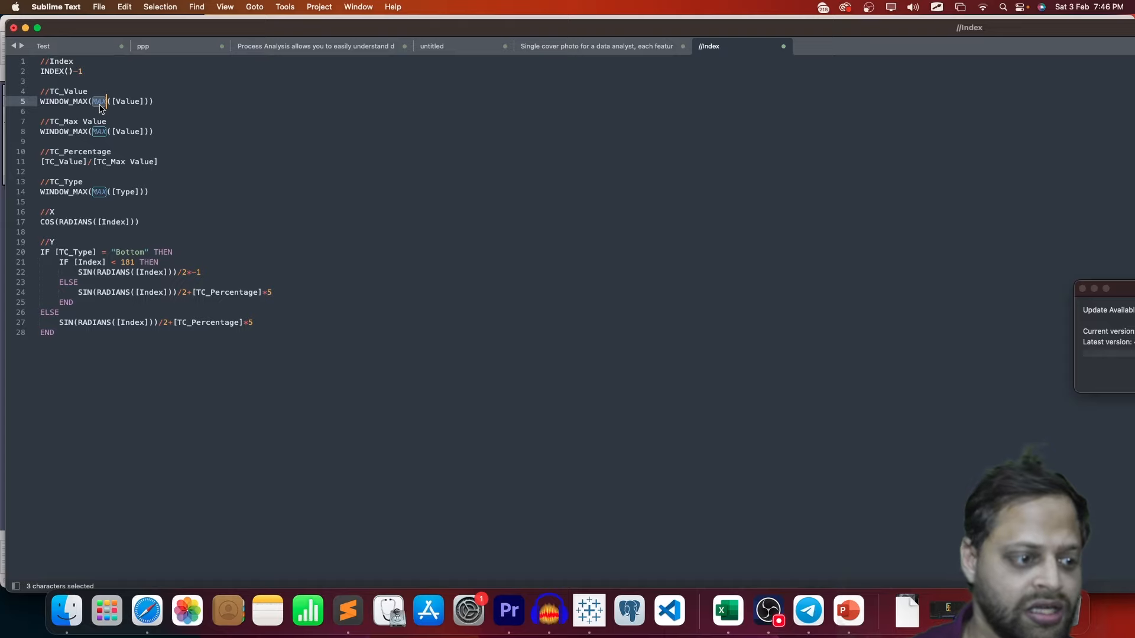
pyautogui.moveTo(159, 162); pyautogui.dragTo(25, 158)
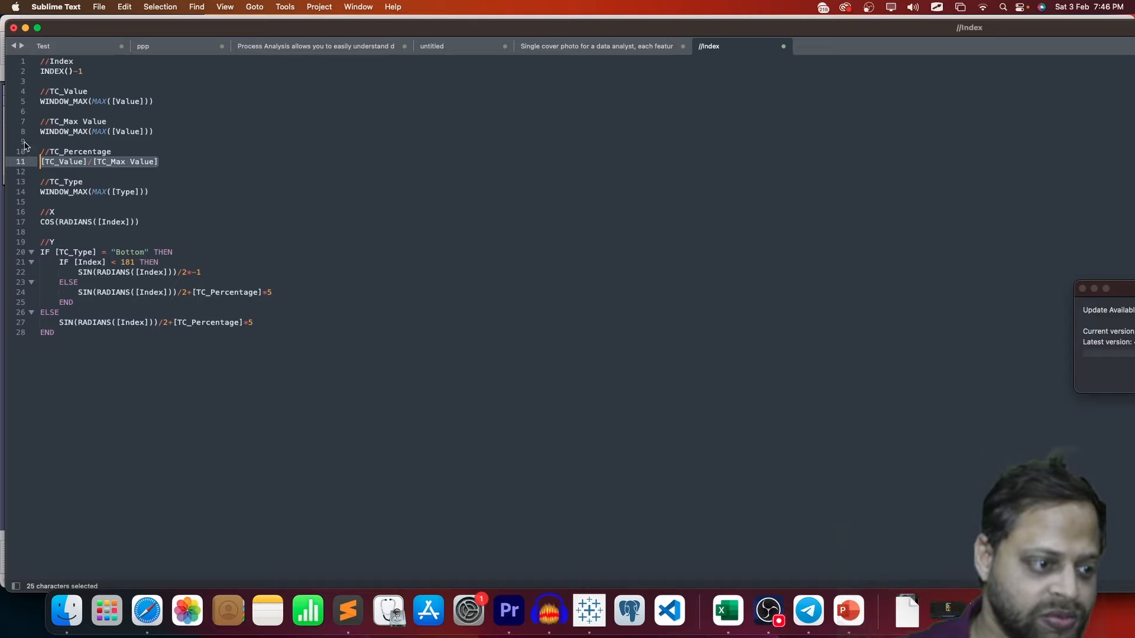
# - Copy the TC_Percentage formula from Sublime Text and create a Tableau calculated field named TC_Percentage with [TC_Value]/[TC_Max Value]
pyautogui.moveTo(171, 167); pyautogui.dragTo(32, 155)
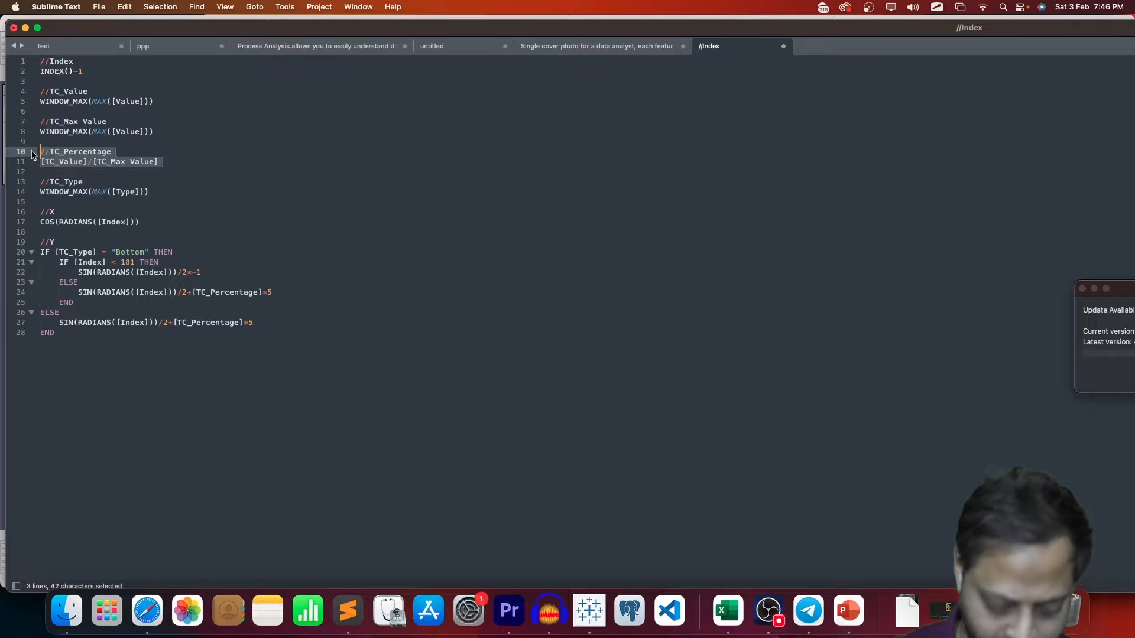
pyautogui.press('super+Tab')
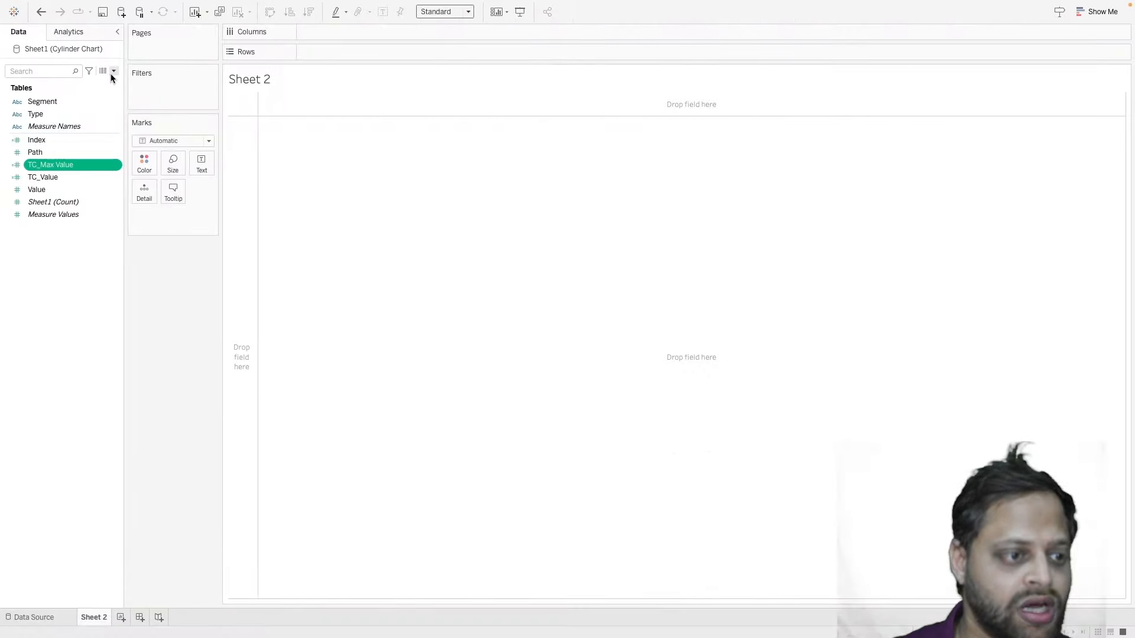
pyautogui.click(114, 71)
pyautogui.click(103, 83)
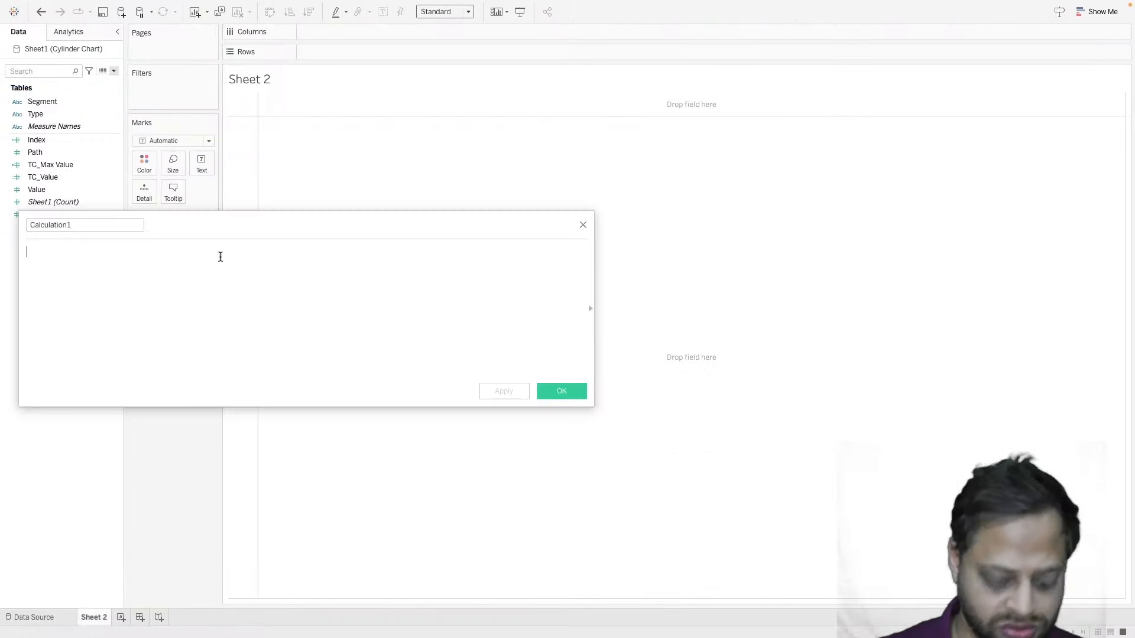
pyautogui.hotkey('ctrl', 'v')
pyautogui.moveTo(117, 252); pyautogui.dragTo(39, 251)
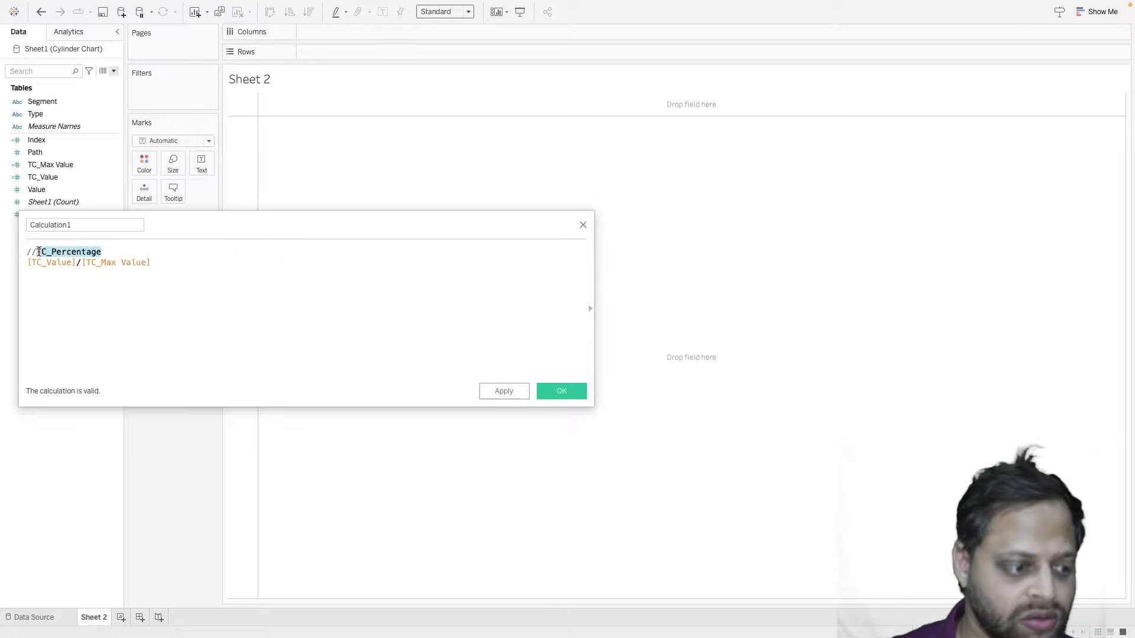
pyautogui.click(61, 228)
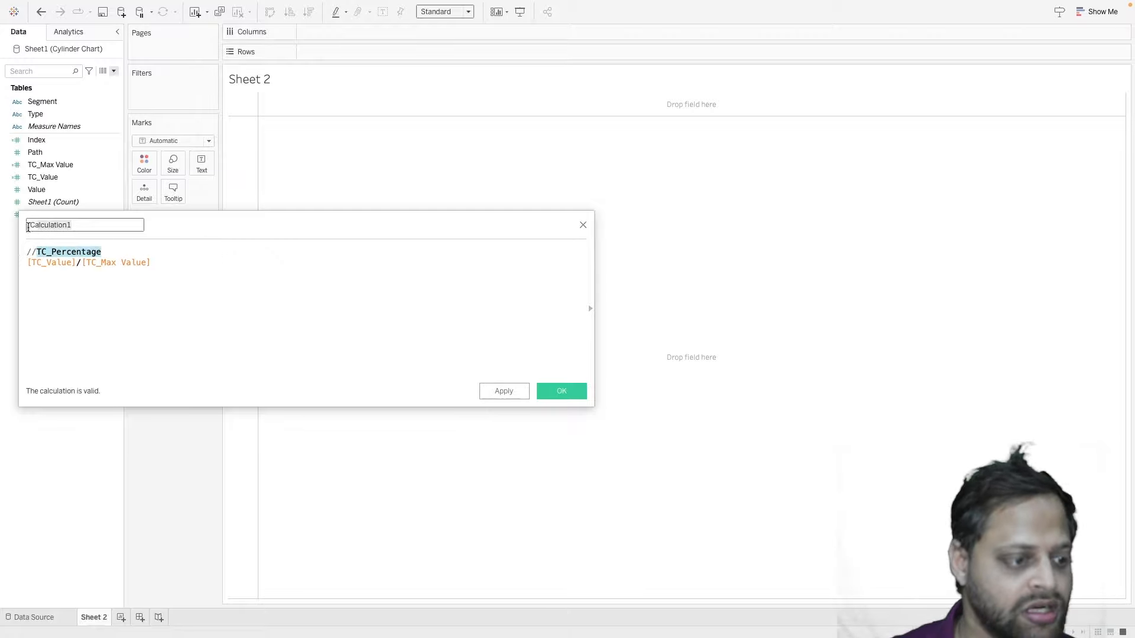
pyautogui.hotkey('ctrl', 'a')
pyautogui.hotkey('ctrl', 'v')
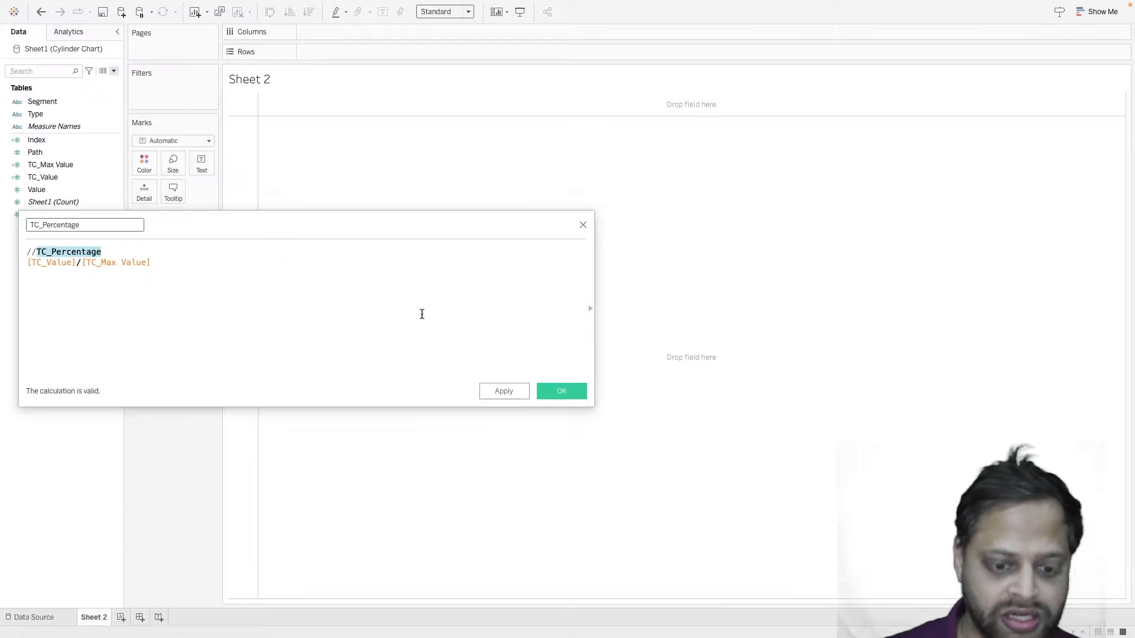
pyautogui.click(552, 391)
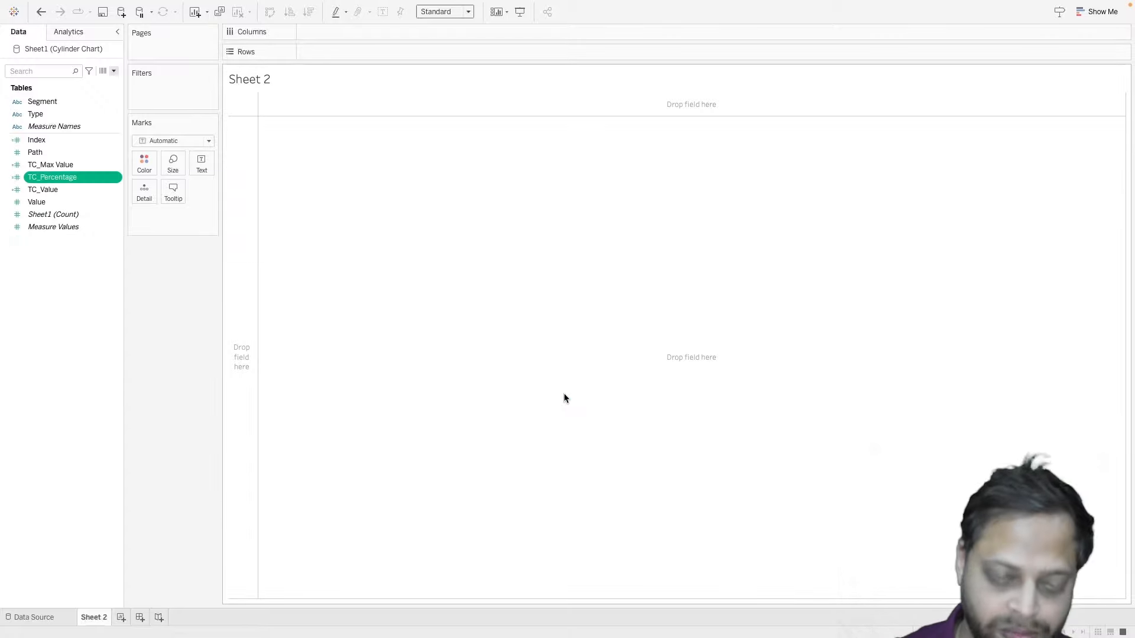
# - Copy the TC_Type formula from Sublime Text and create a Tableau calculated field named TC_Type with WINDOW_MAX(MAX([Type]))
pyautogui.press('super+Tab')
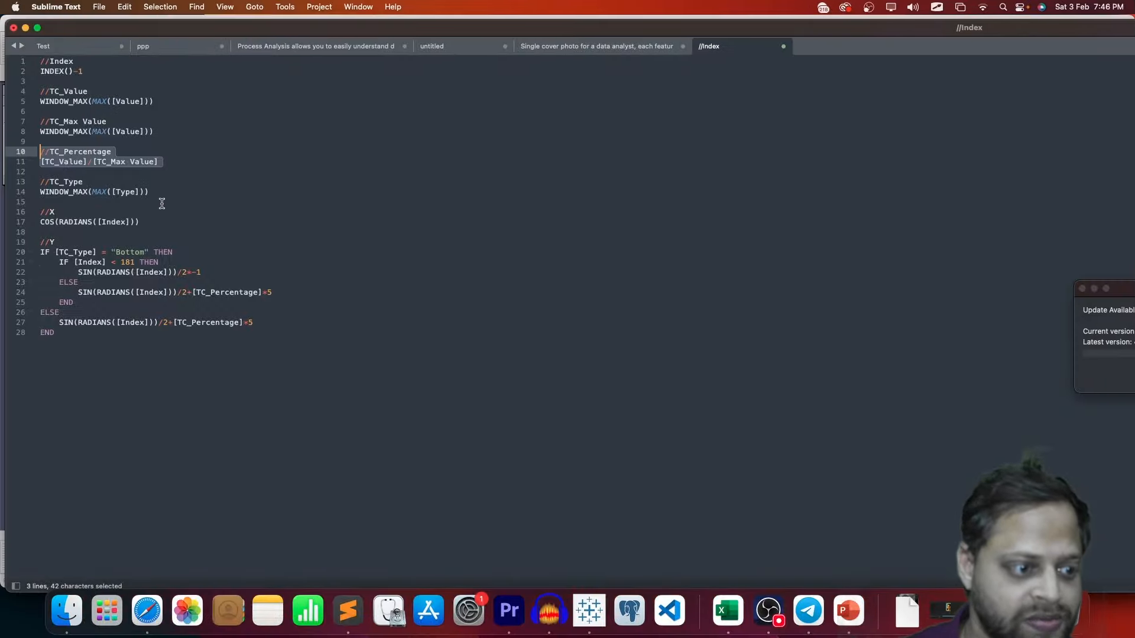
pyautogui.moveTo(162, 201); pyautogui.dragTo(36, 180)
pyautogui.press('super+c')
pyautogui.press('super+Tab')
pyautogui.click(114, 71)
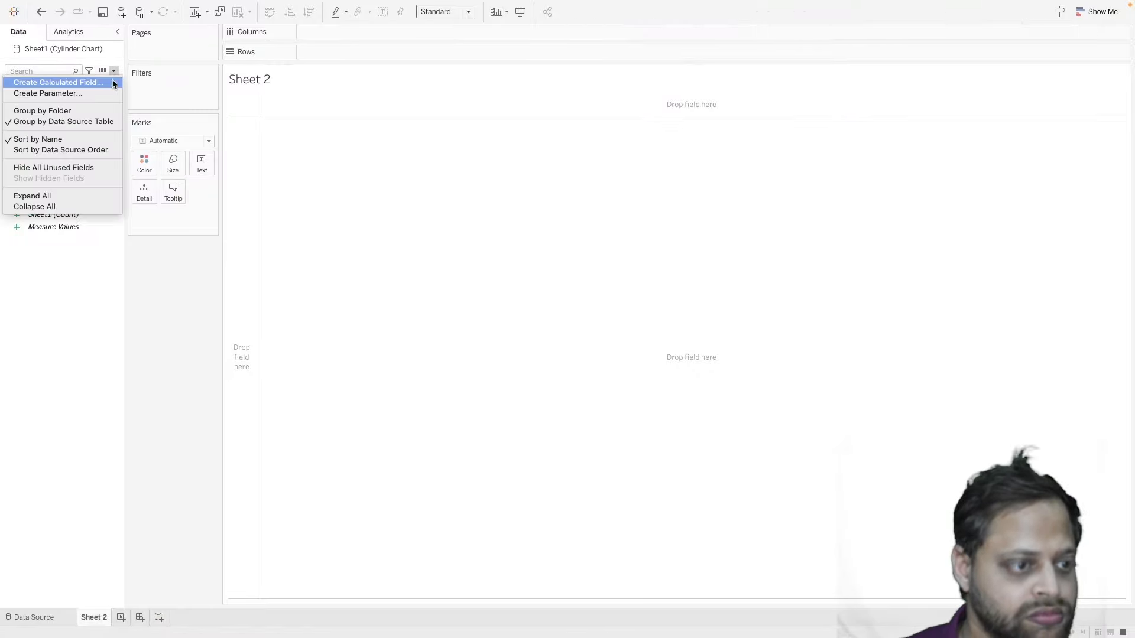
pyautogui.click(48, 83)
pyautogui.press('super+v')
pyautogui.moveTo(83, 252); pyautogui.dragTo(37, 252)
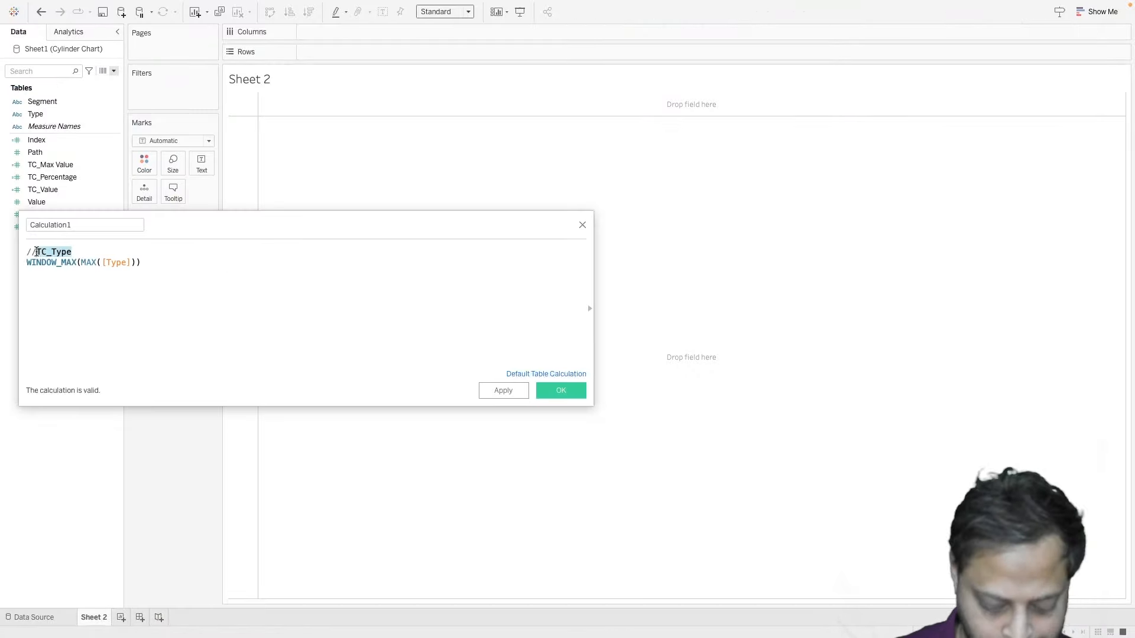
pyautogui.press('super+x')
pyautogui.click(71, 225)
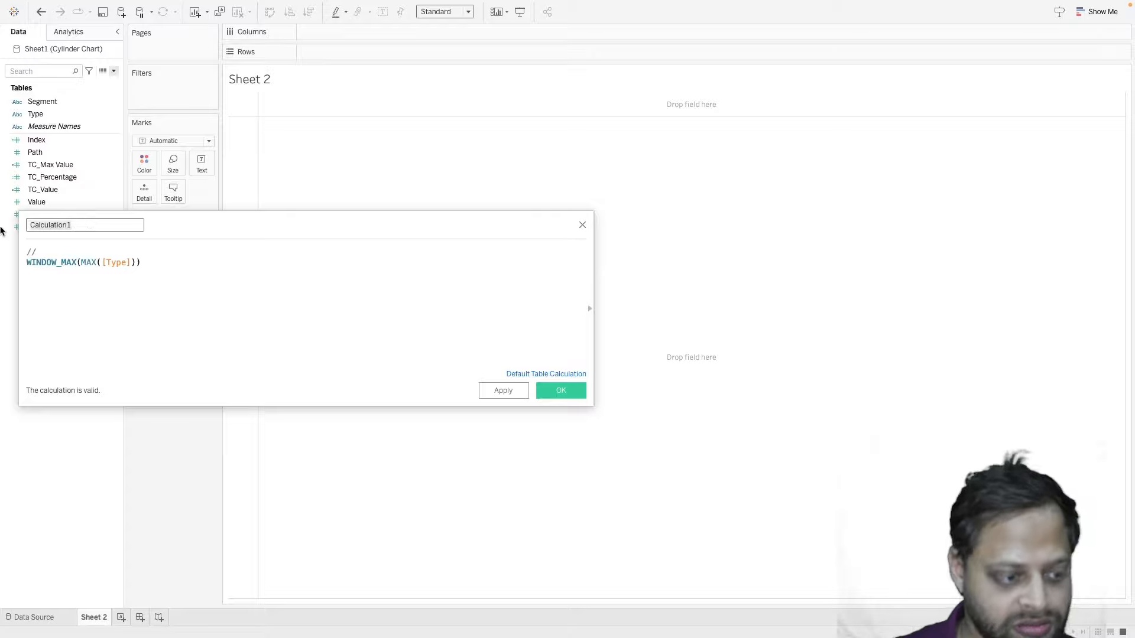
pyautogui.press('super+v')
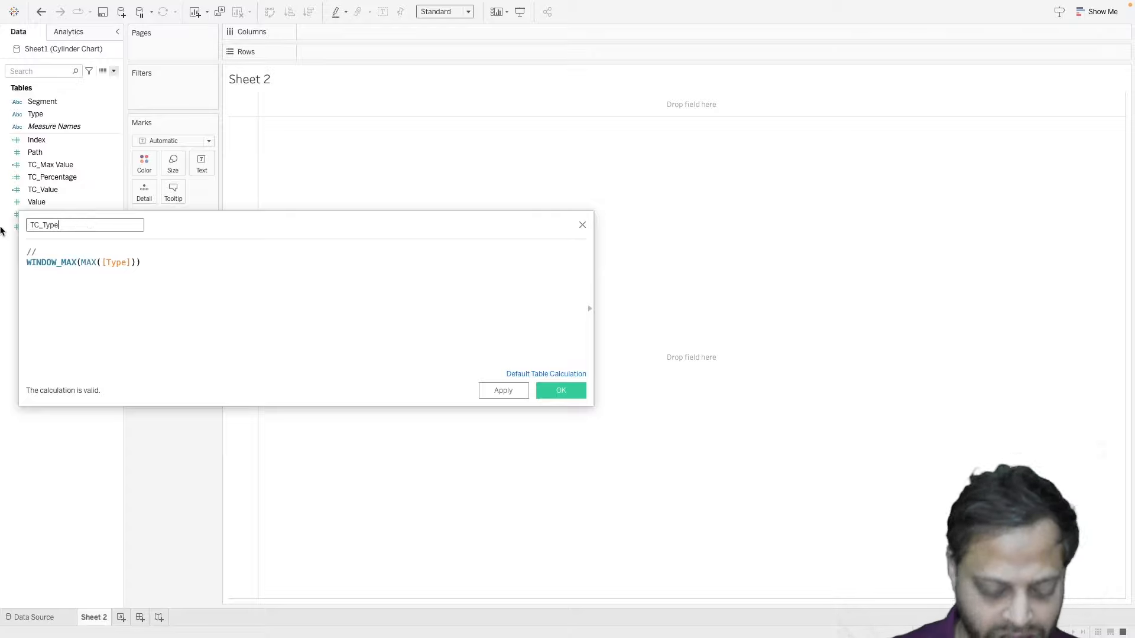
pyautogui.click(561, 392)
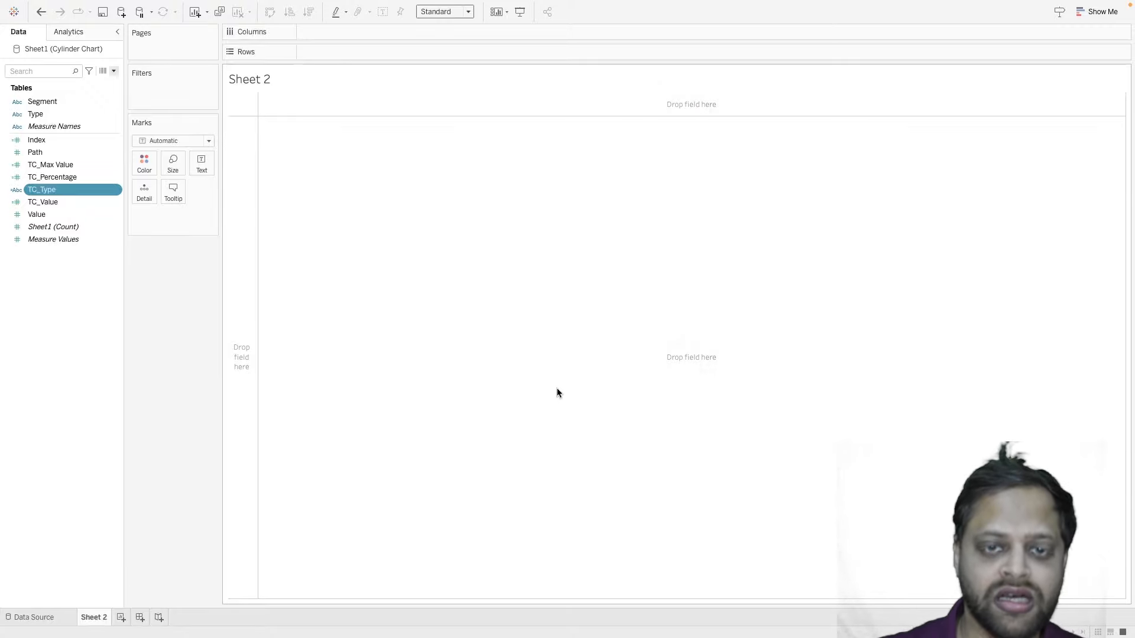
# - Copy the X formula from Sublime Text and create a Tableau calculated field named X with COS(RADIANS([Index]))
pyautogui.press('super+Tab')
pyautogui.moveTo(28, 223); pyautogui.dragTo(30, 211)
pyautogui.press('super+Tab')
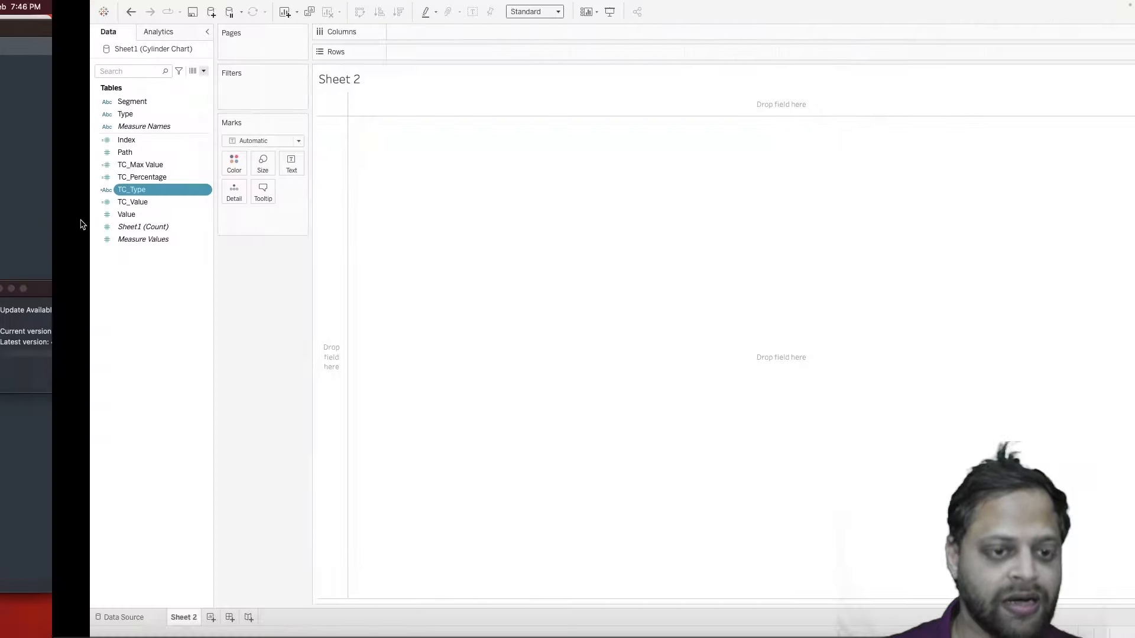
pyautogui.click(114, 72)
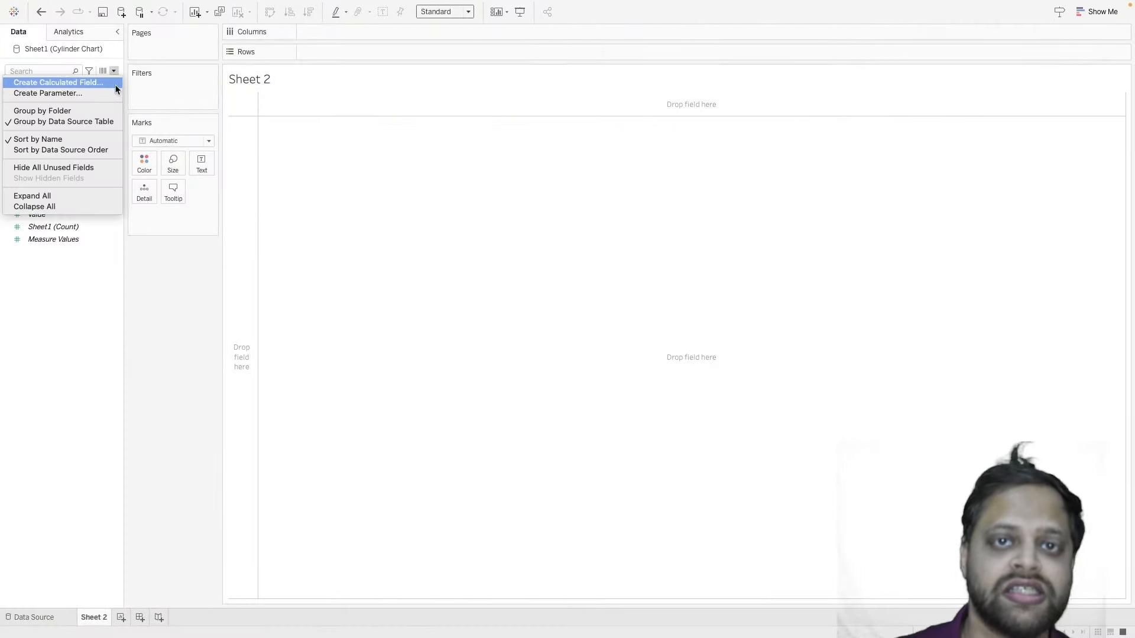
pyautogui.click(115, 85)
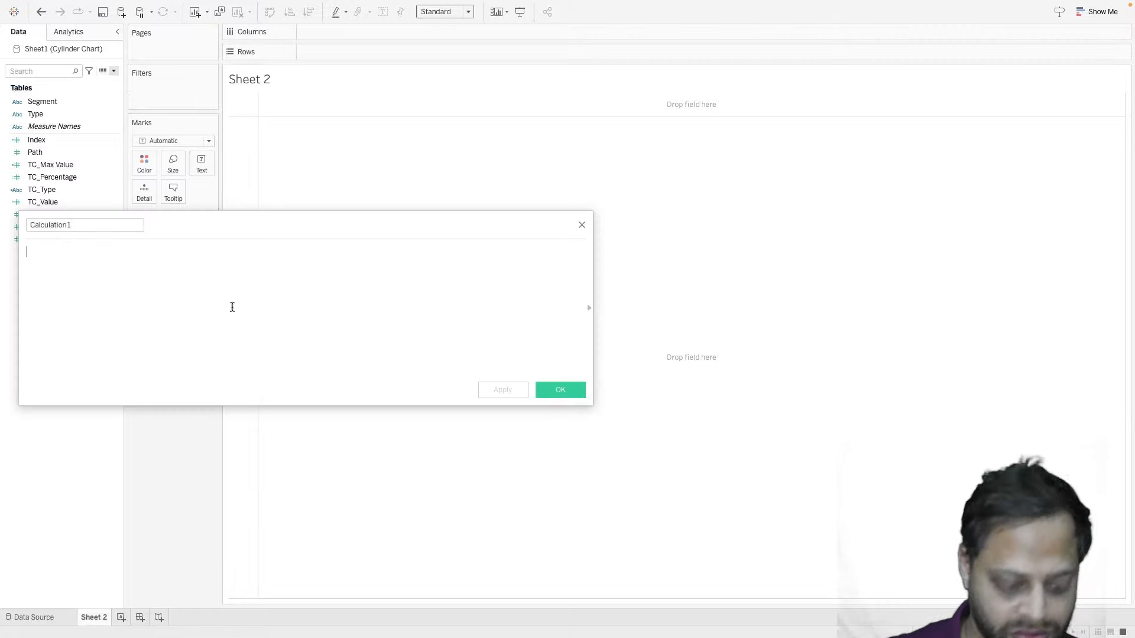
pyautogui.press('super+v')
pyautogui.click(82, 220)
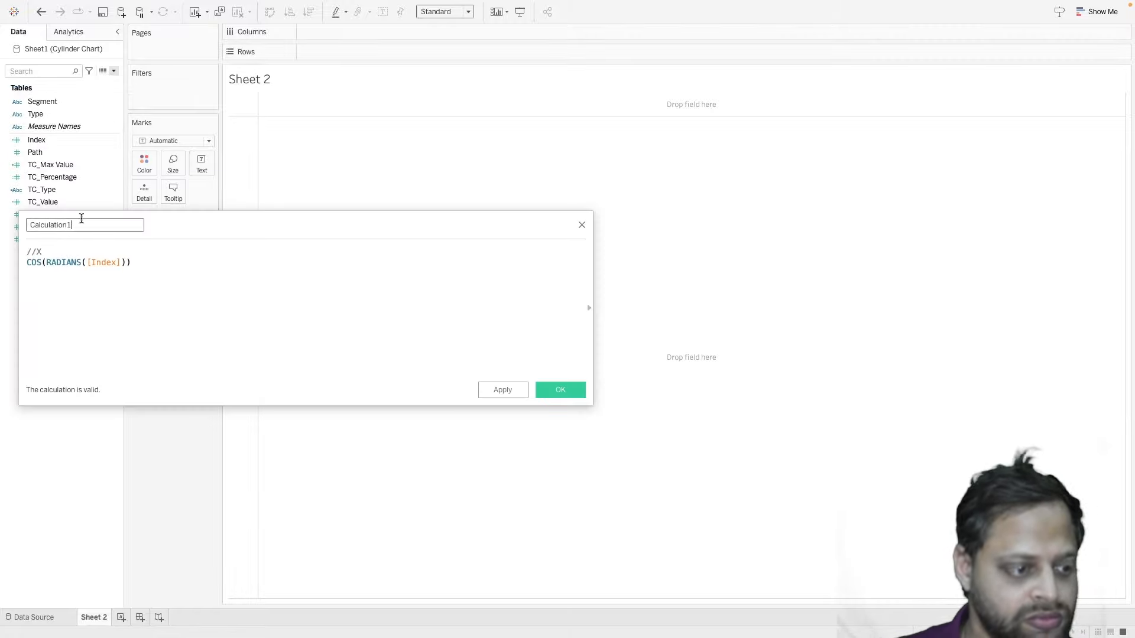
pyautogui.write('X')
pyautogui.click(133, 268)
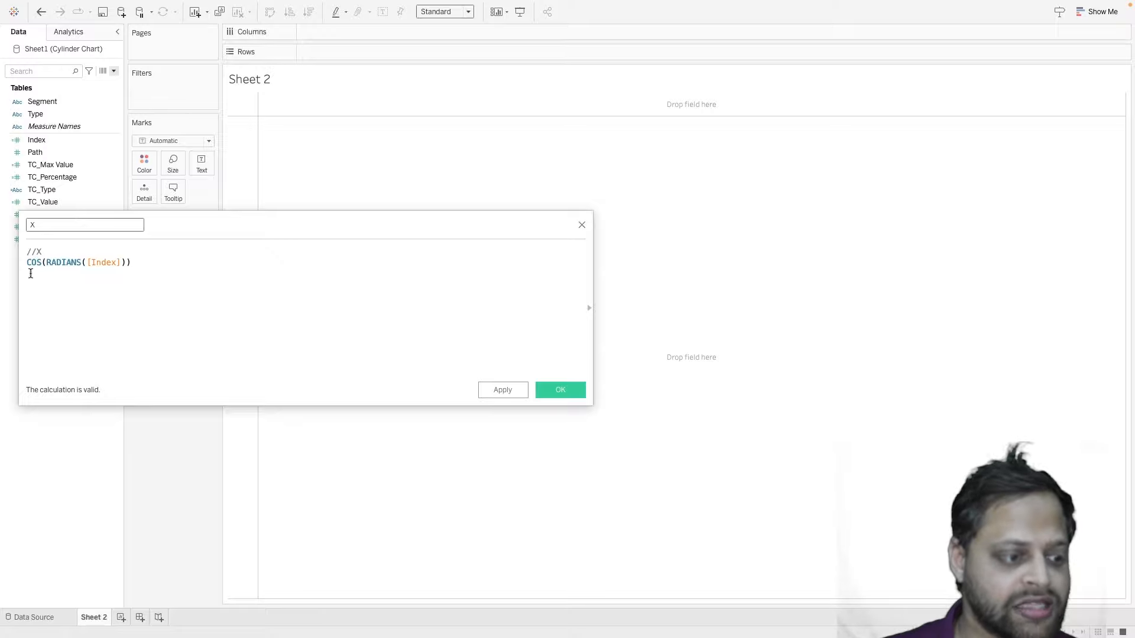
pyautogui.moveTo(133, 268); pyautogui.dragTo(17, 269)
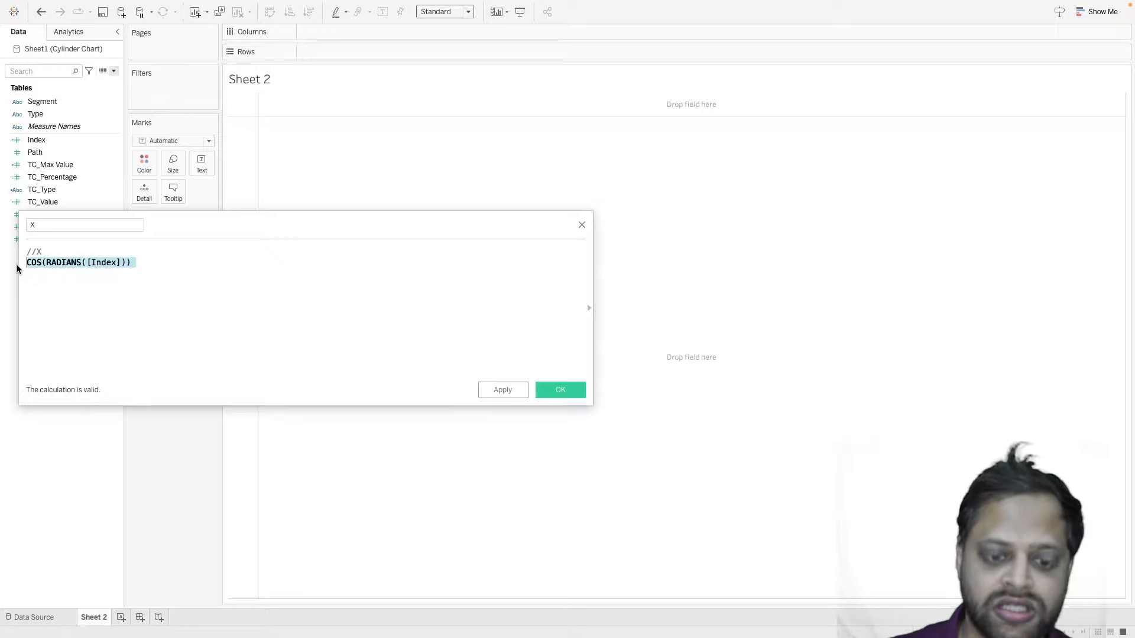
pyautogui.click(550, 391)
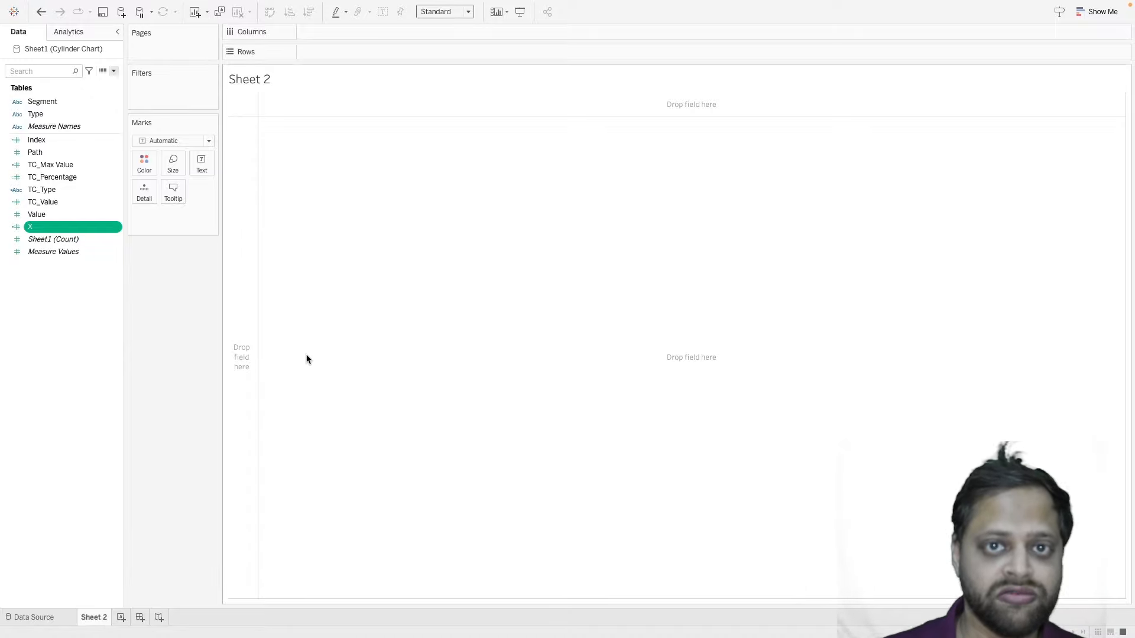
# - Copy the nested IF formula for Y, testing [TC_Type] = "Bottom", from Sublime Text and create a Tableau calculated field named Y with it
pyautogui.press('super+Tab')
pyautogui.moveTo(149, 338); pyautogui.dragTo(20, 255)
pyautogui.press('super+c')
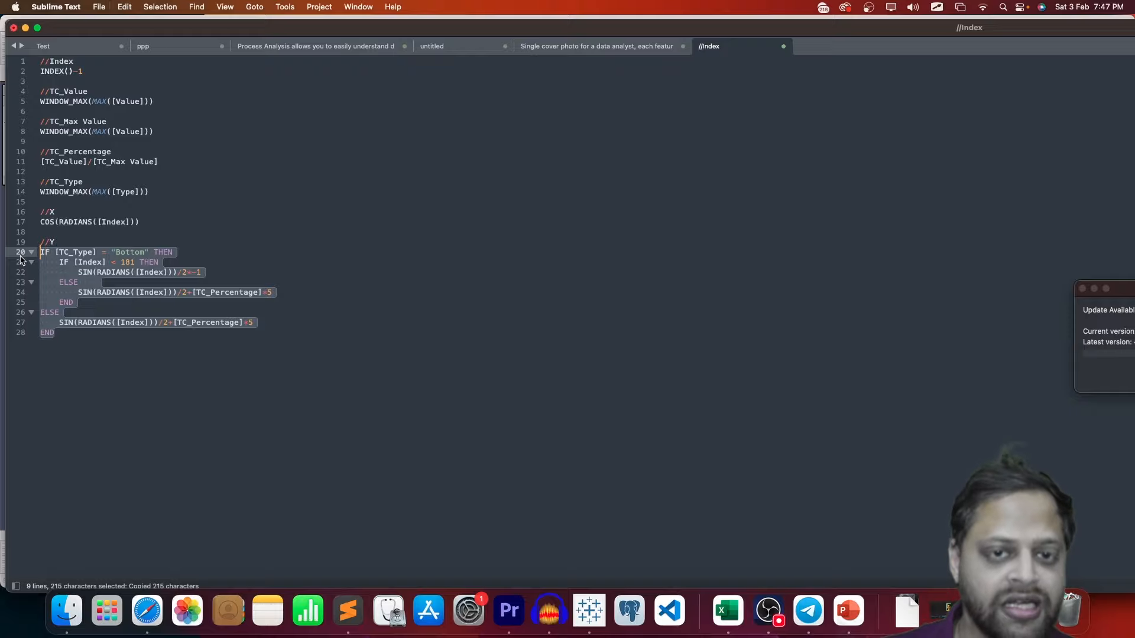
pyautogui.press('super+Tab')
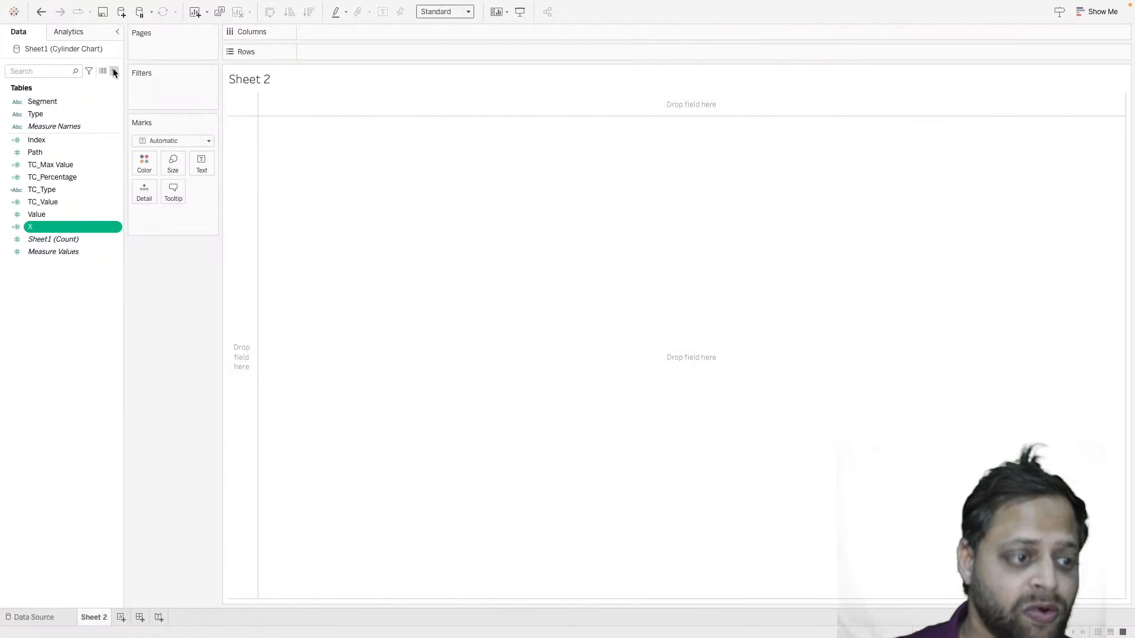
pyautogui.click(115, 72)
pyautogui.click(109, 80)
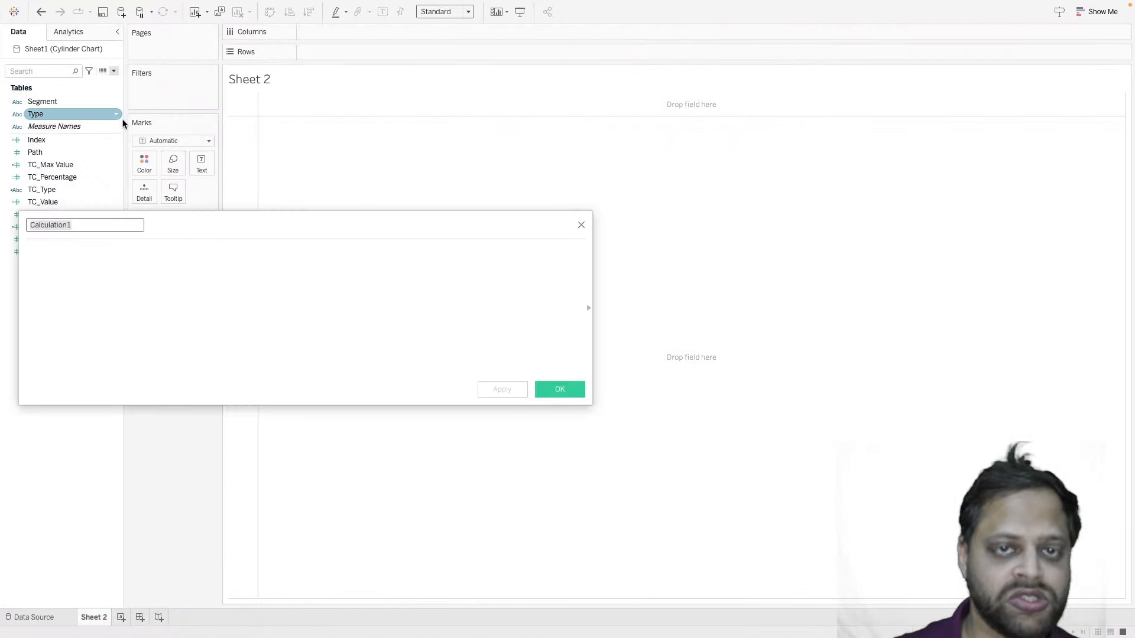
pyautogui.click(107, 273)
pyautogui.hotkey('ctrl', 'v')
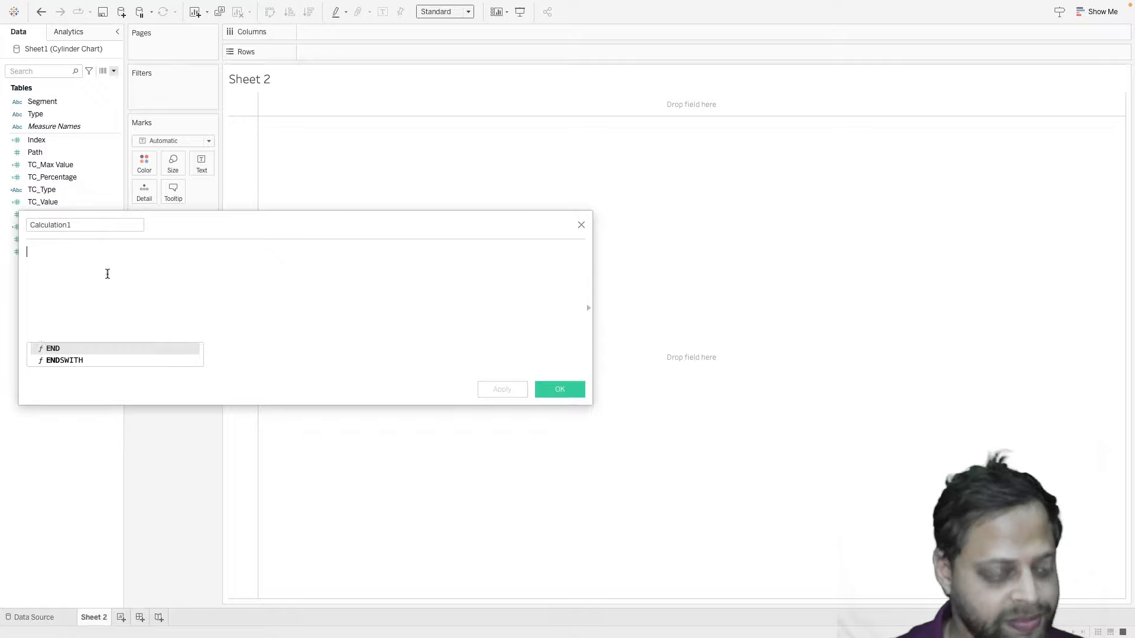
pyautogui.click(77, 227)
pyautogui.doubleClick(77, 227)
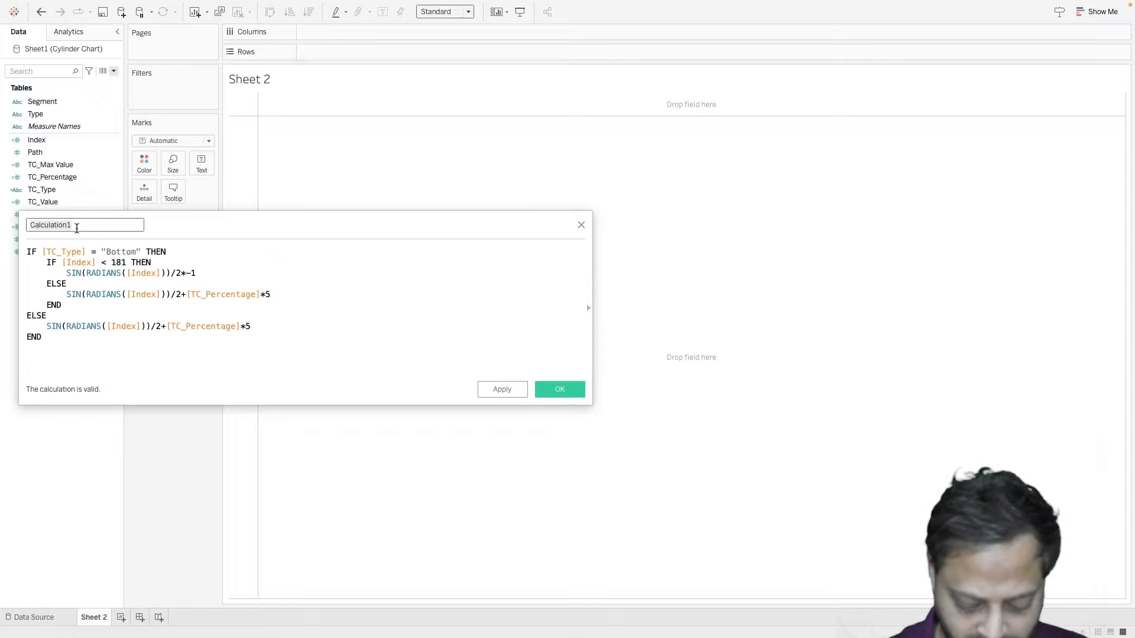
pyautogui.write('Y')
pyautogui.click(507, 390)
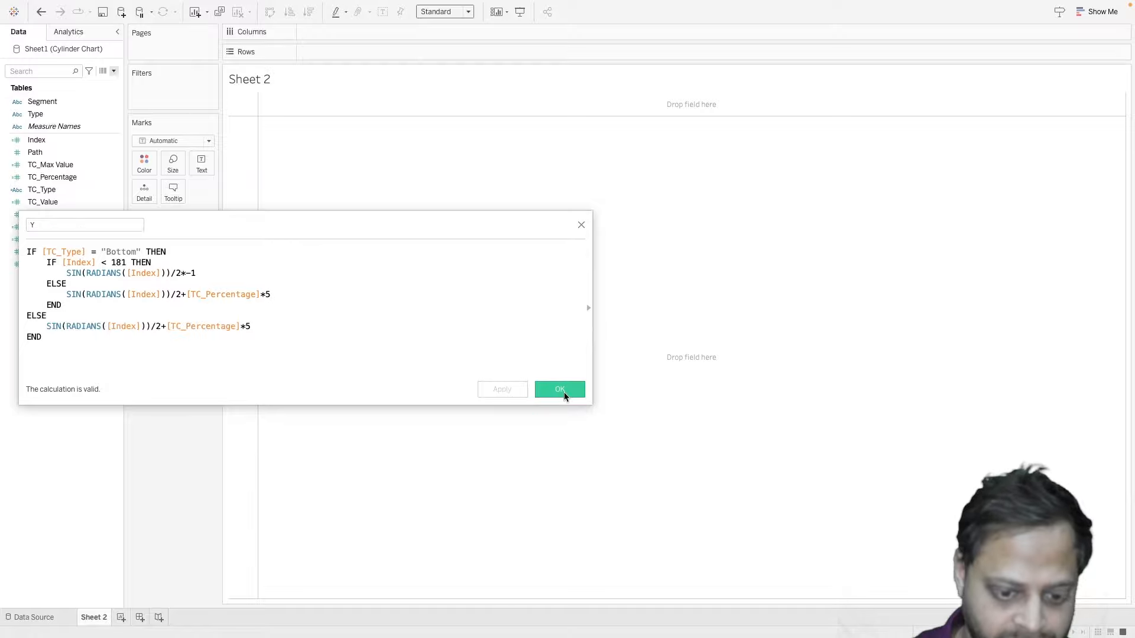
pyautogui.click(564, 391)
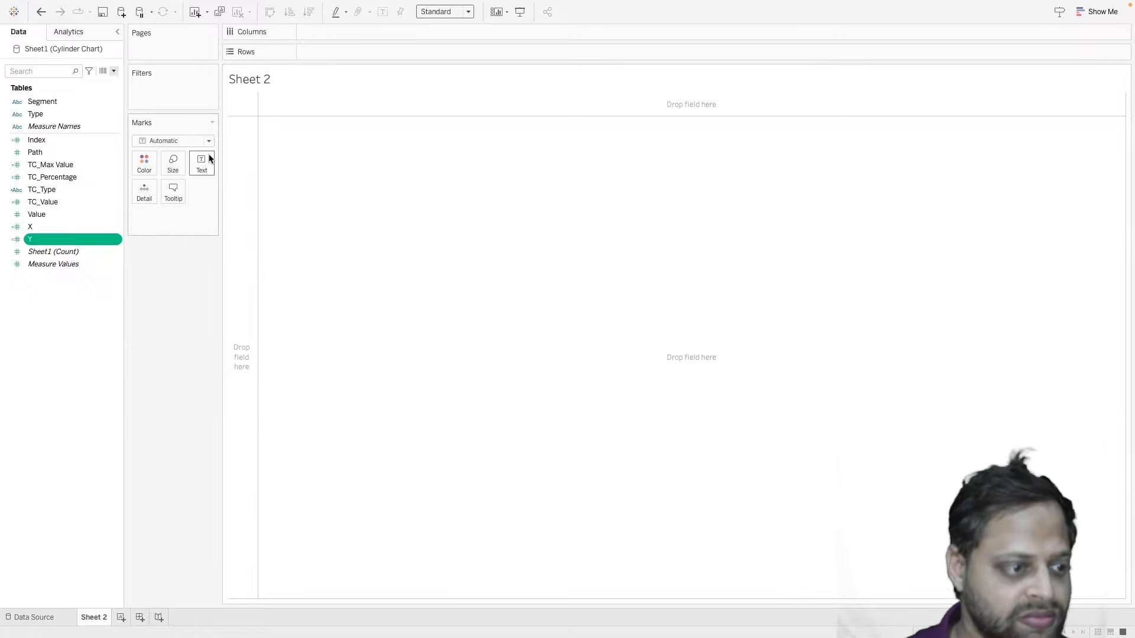
# - Select the Path field and open the data source page to examine the Path values in Sheet1
pyautogui.click(46, 155)
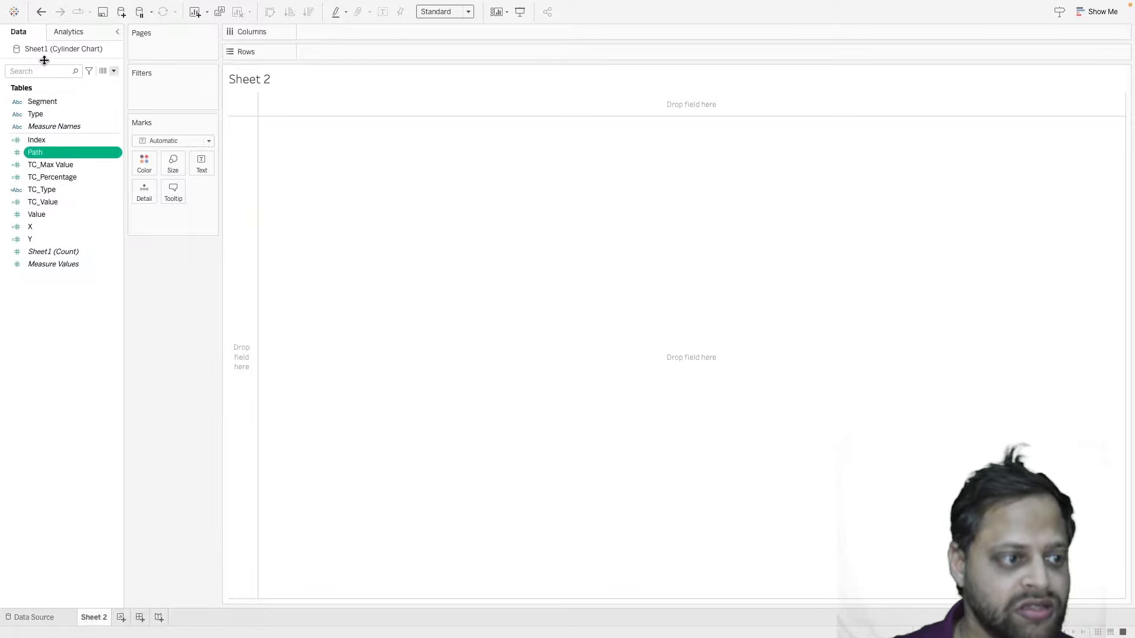
pyautogui.click(48, 622)
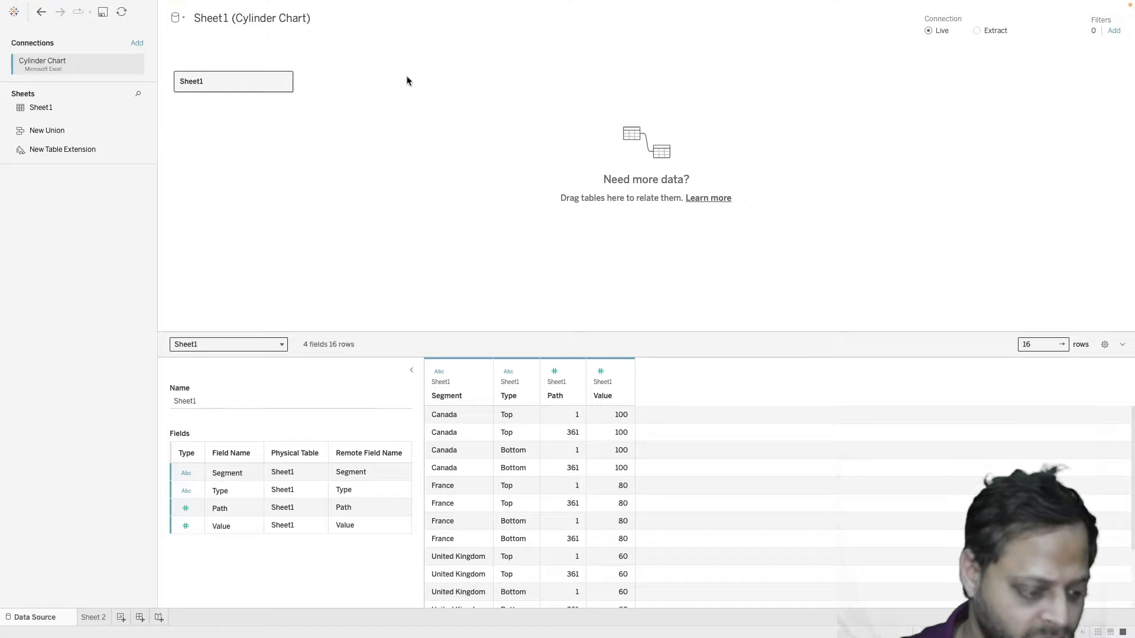
# - Return to Sheet 2 and create bins from the Path field, named Path (bin), with a bin size of 1
pyautogui.click(93, 616)
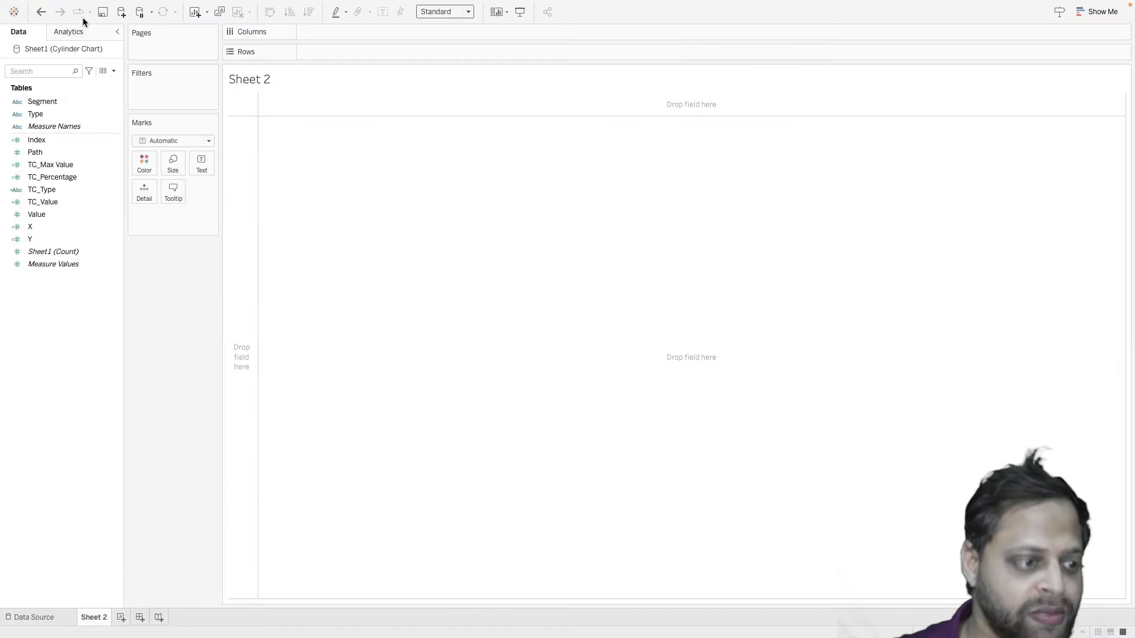
pyautogui.rightClick(42, 152)
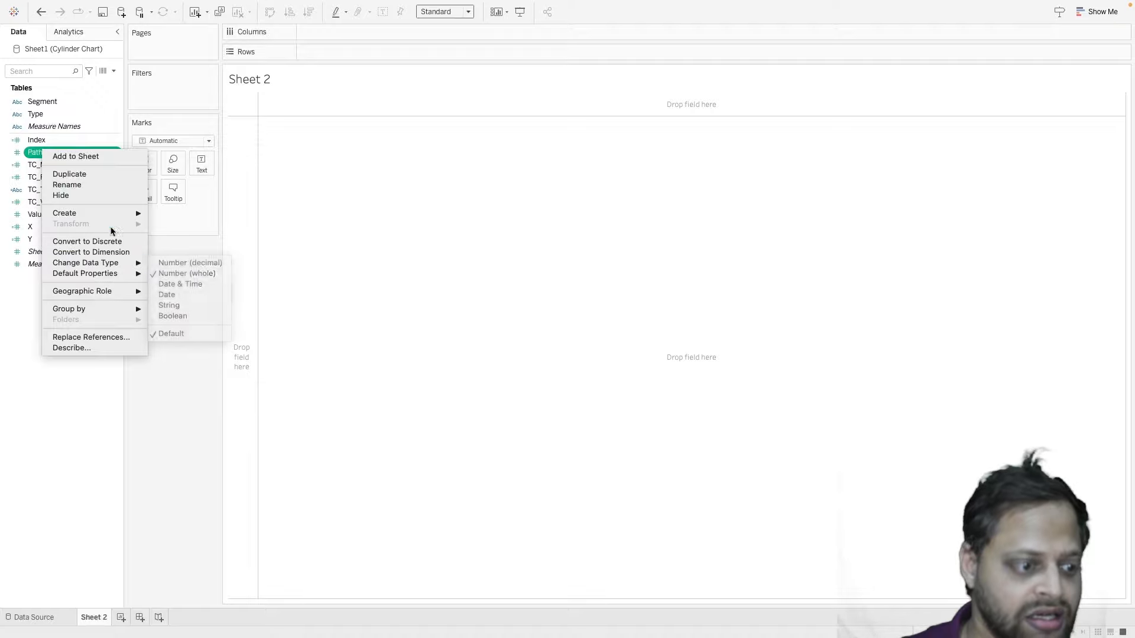
pyautogui.moveTo(113, 214)
pyautogui.click(177, 234)
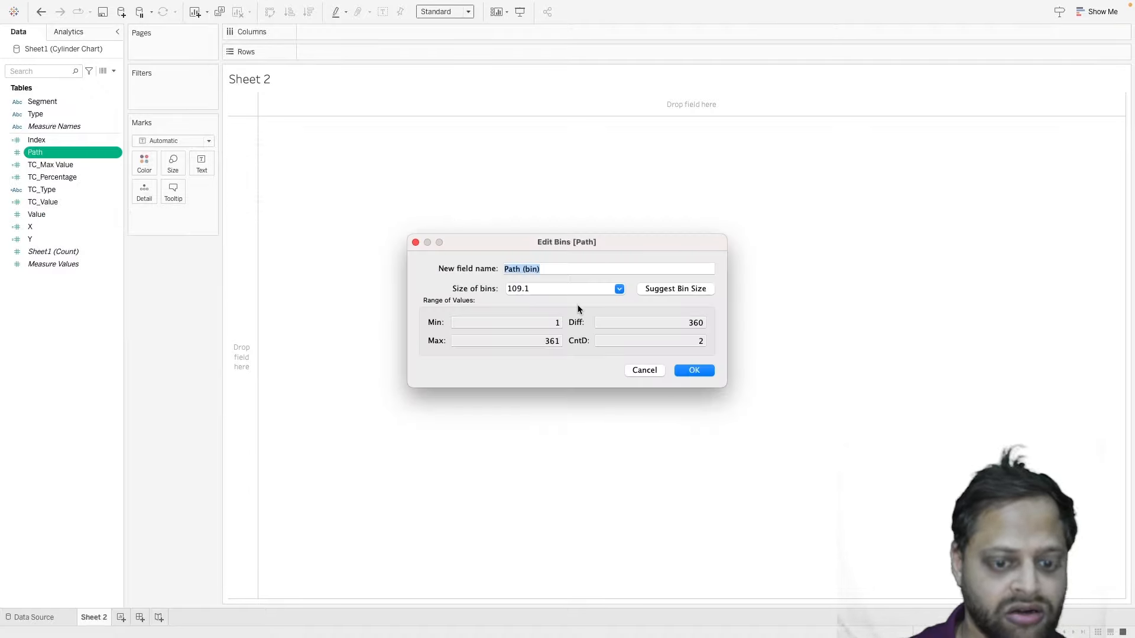
pyautogui.click(566, 293)
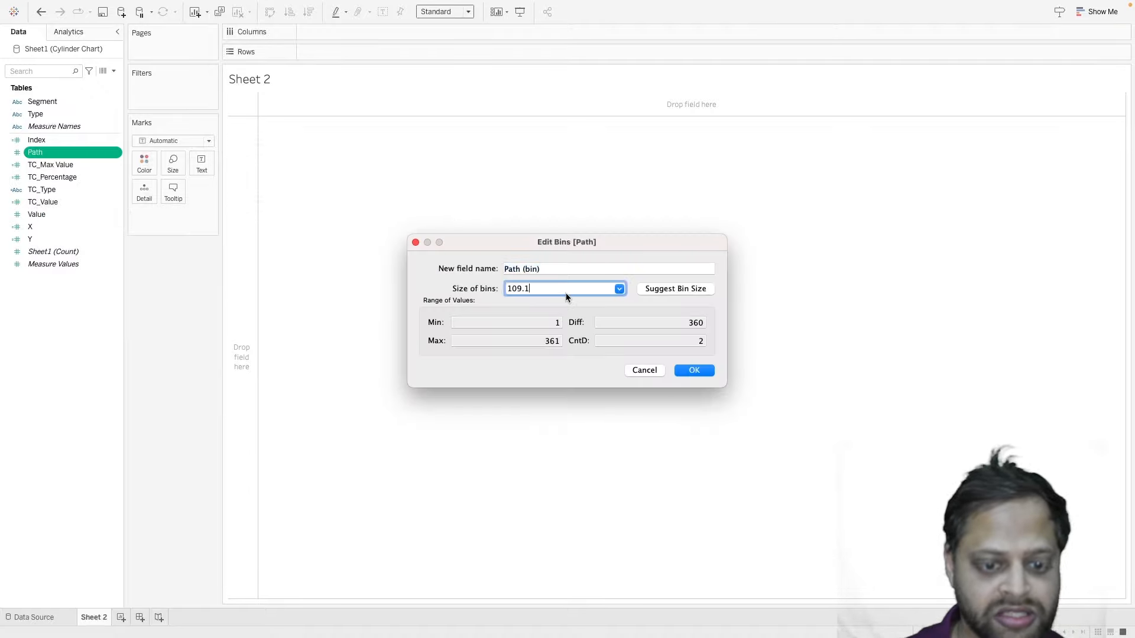
pyautogui.click(709, 373)
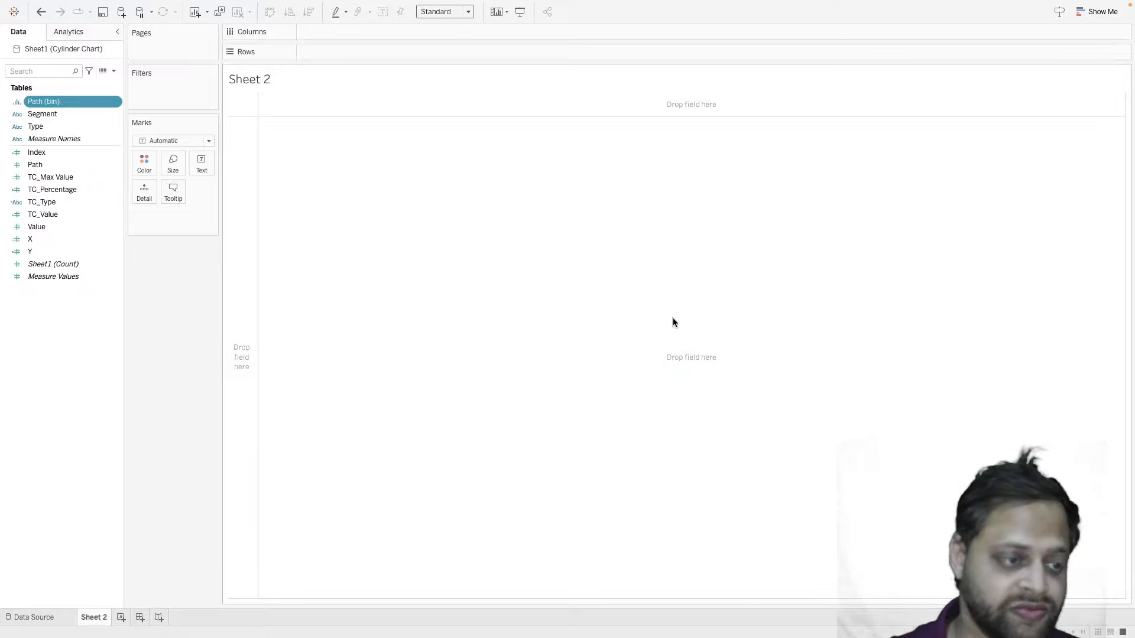
# - Place Path (bin) on Columns and look through the bins from the first to the last
pyautogui.moveTo(46, 103); pyautogui.dragTo(332, 35)
pyautogui.moveTo(281, 140); pyautogui.dragTo(1134, 113)
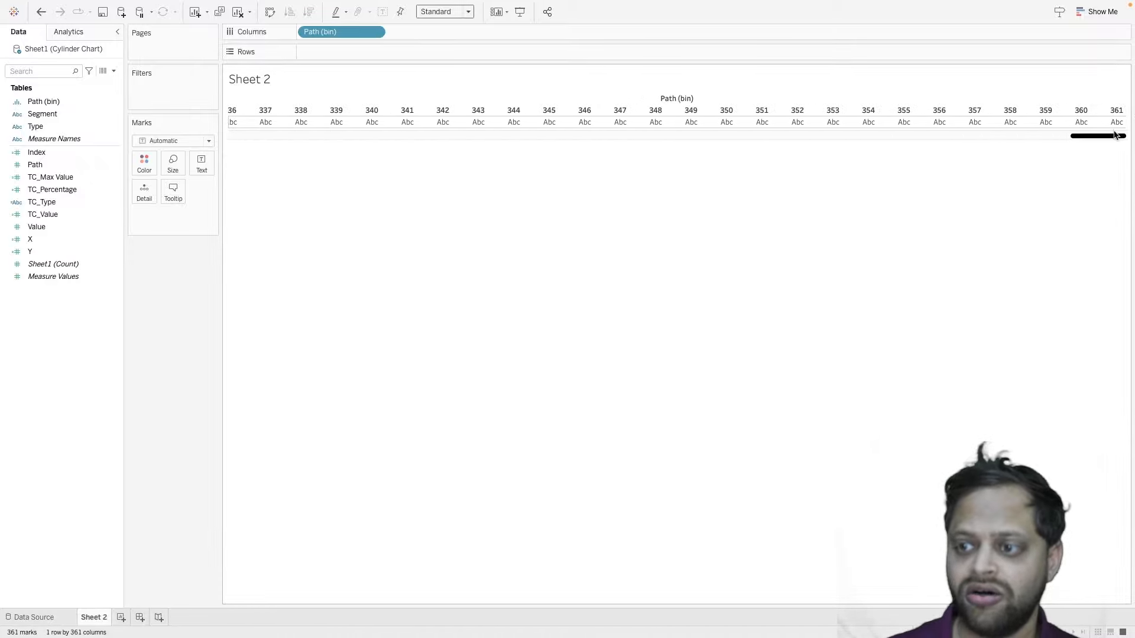
pyautogui.moveTo(1075, 137); pyautogui.dragTo(282, 150)
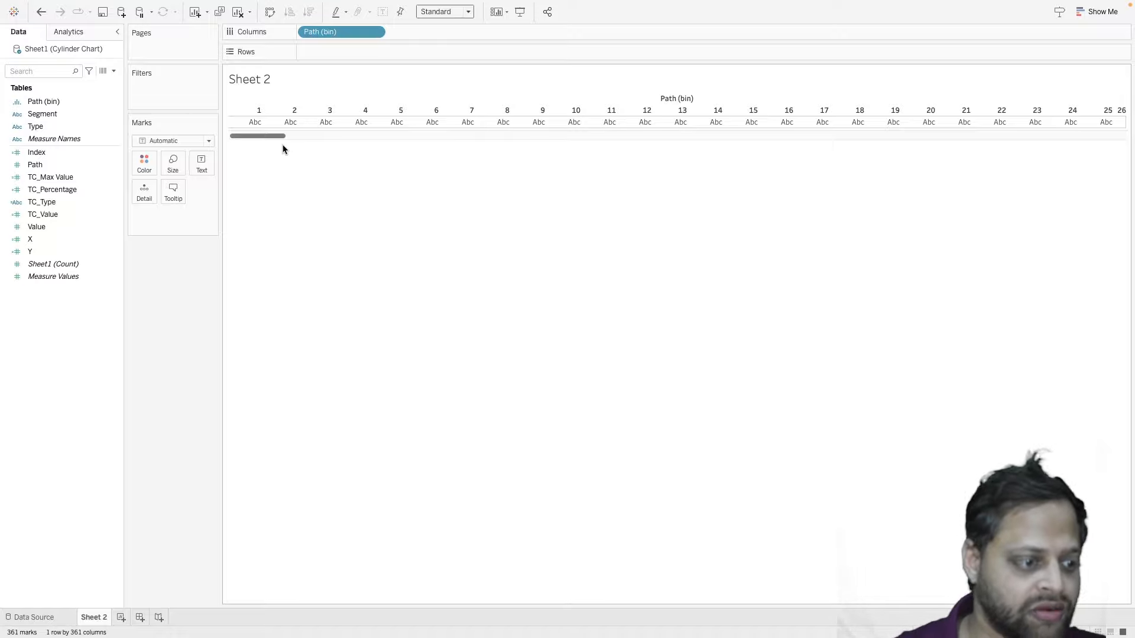
# - Add the X field to Rows and fit the chart to Entire View
pyautogui.click(69, 240)
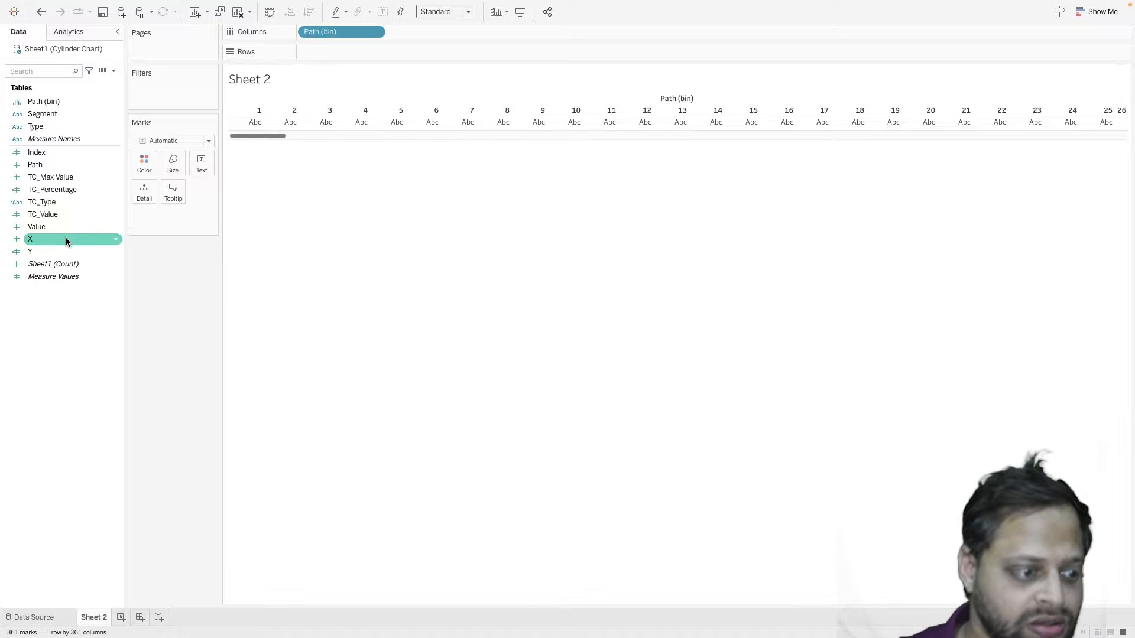
pyautogui.moveTo(66, 241); pyautogui.dragTo(419, 51)
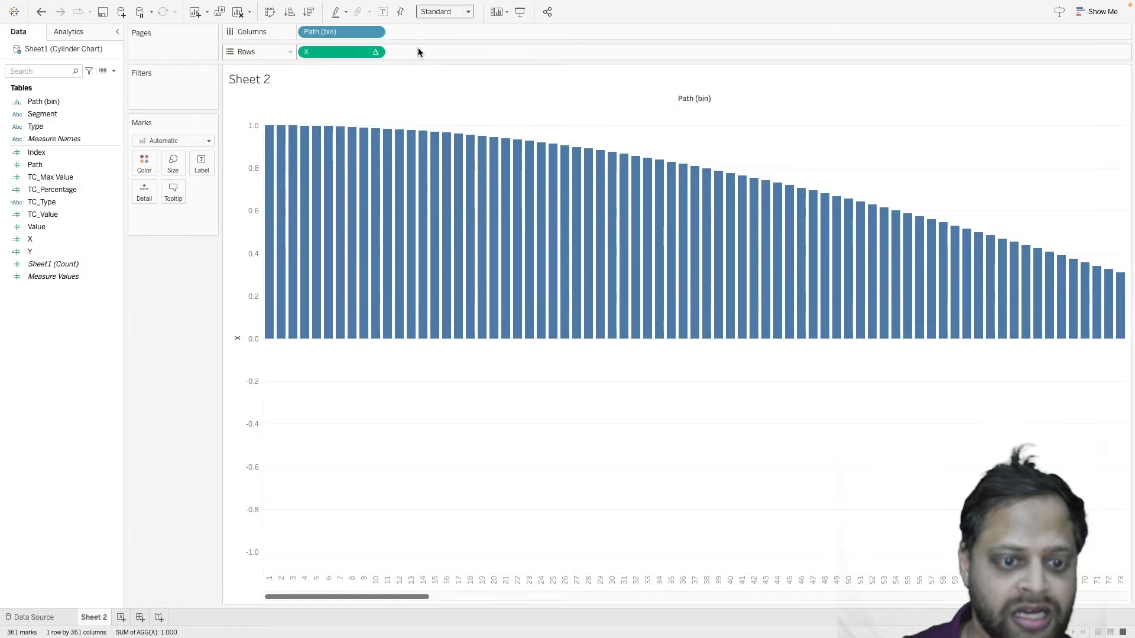
pyautogui.click(437, 11)
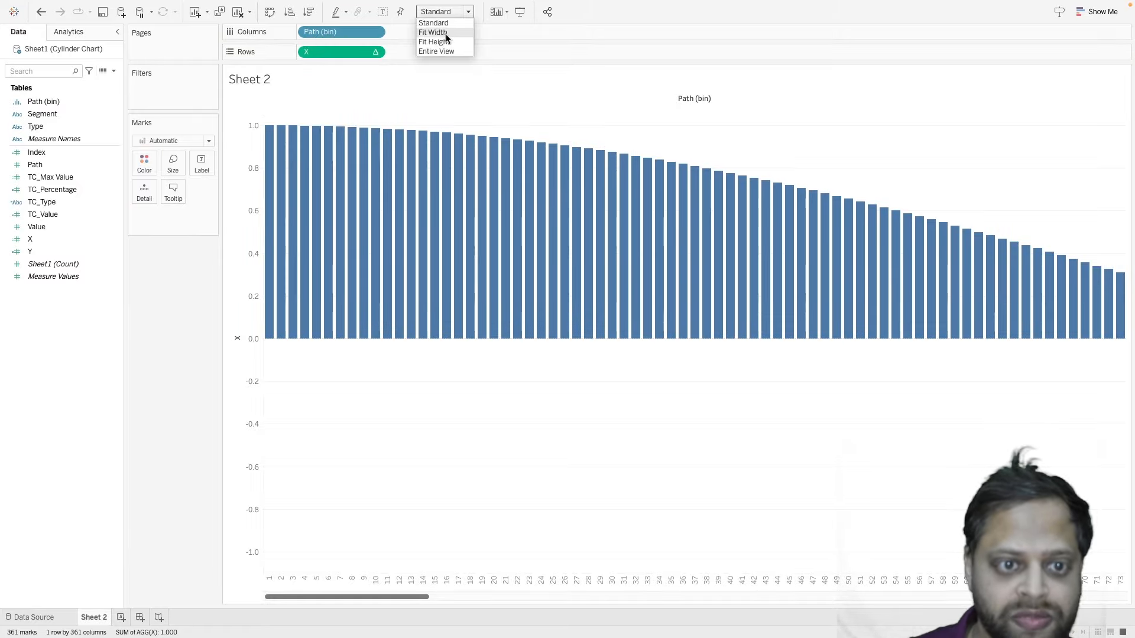
pyautogui.click(447, 52)
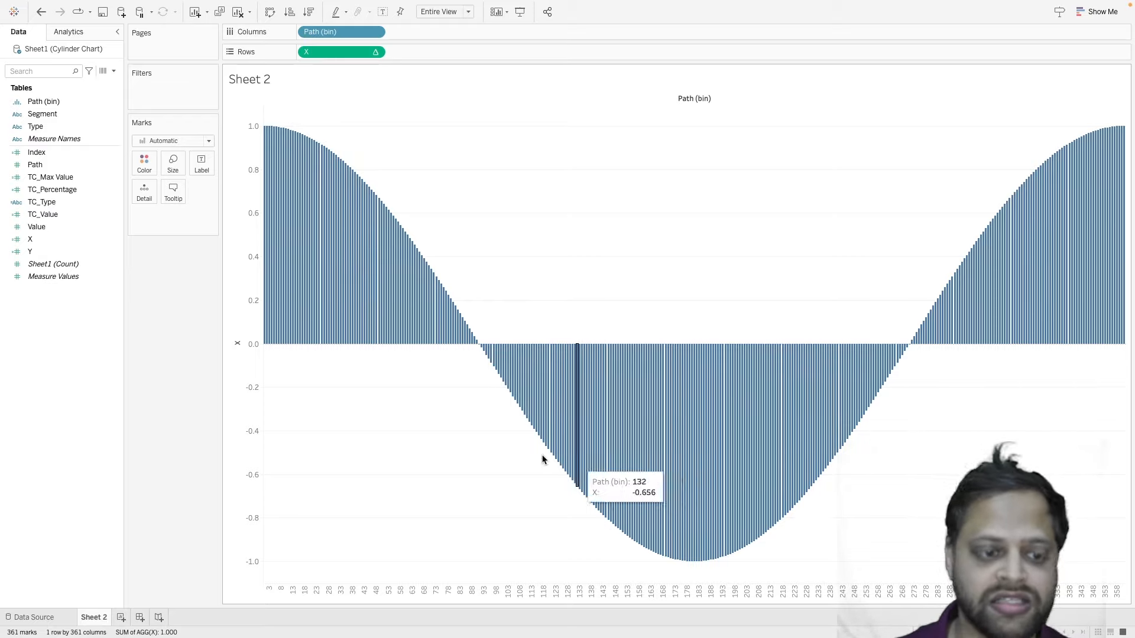
# - Replace X with Y on Rows, checking the COS(RADIANS([Index])) formula in Sublime Text in between
pyautogui.moveTo(334, 52); pyautogui.dragTo(149, 268)
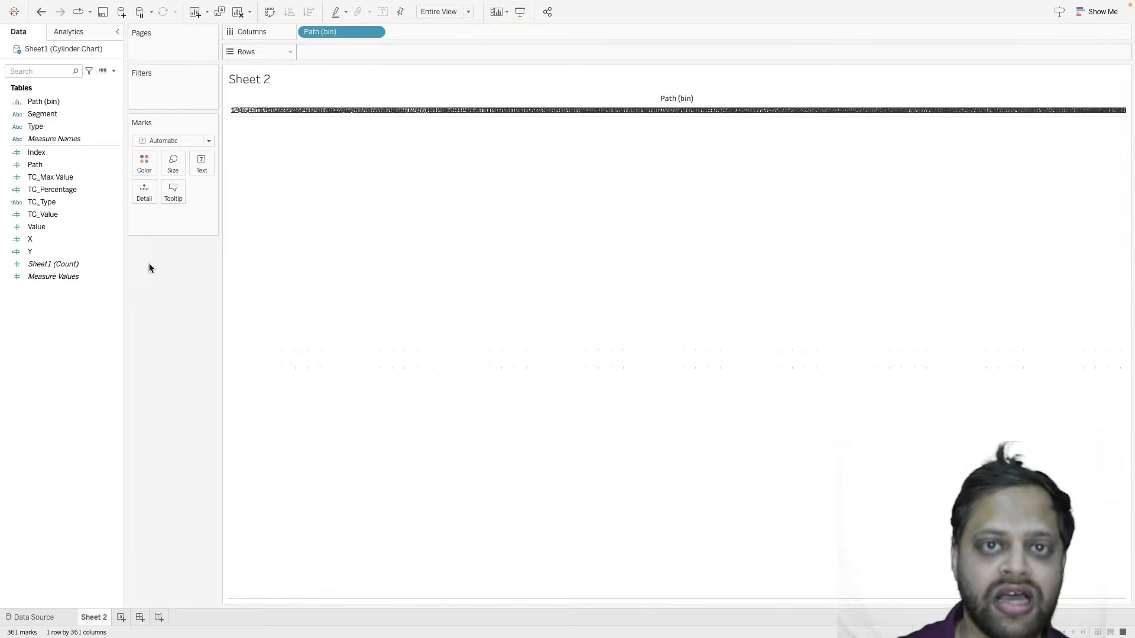
pyautogui.press('super+Tab')
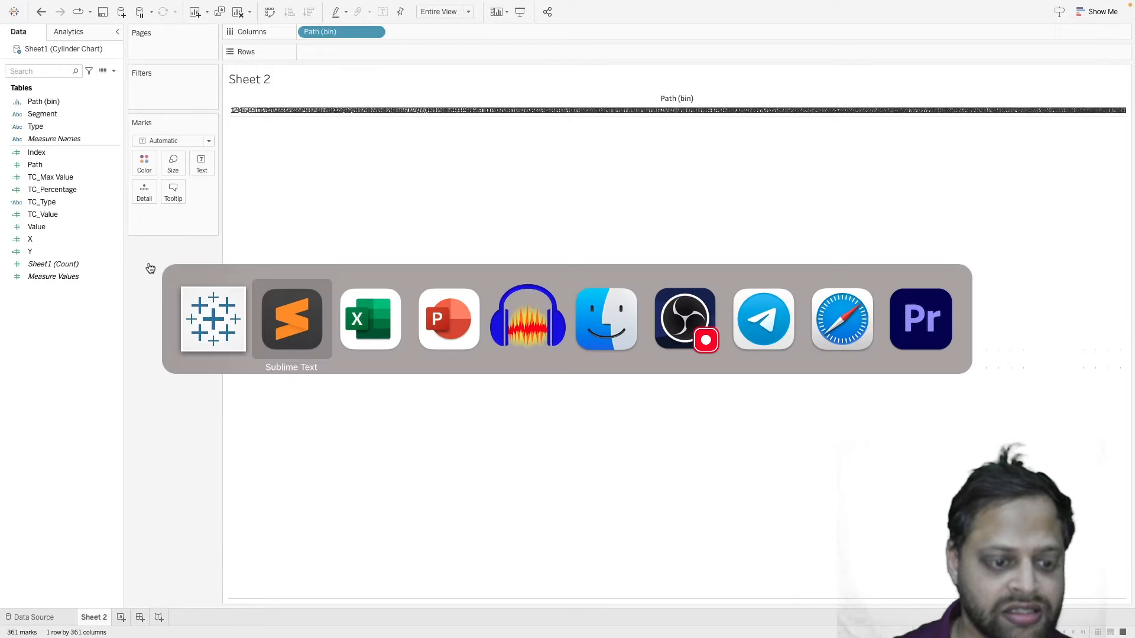
pyautogui.press('super+Tab')
pyautogui.press('super+shift+Tab')
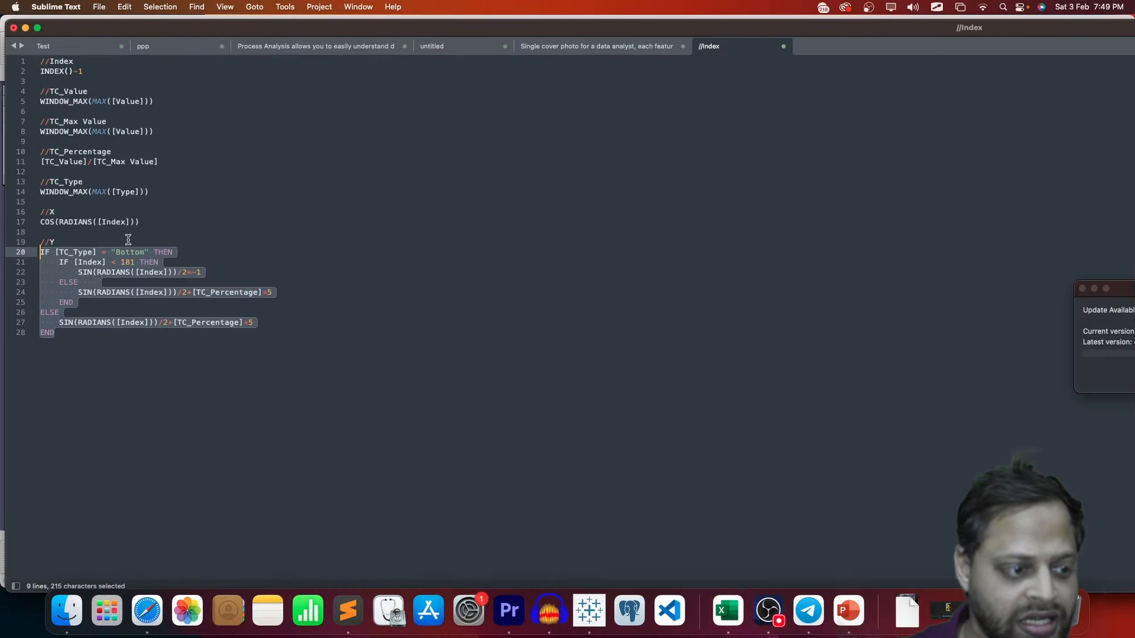
pyautogui.click(66, 222)
pyautogui.moveTo(143, 221); pyautogui.dragTo(29, 221)
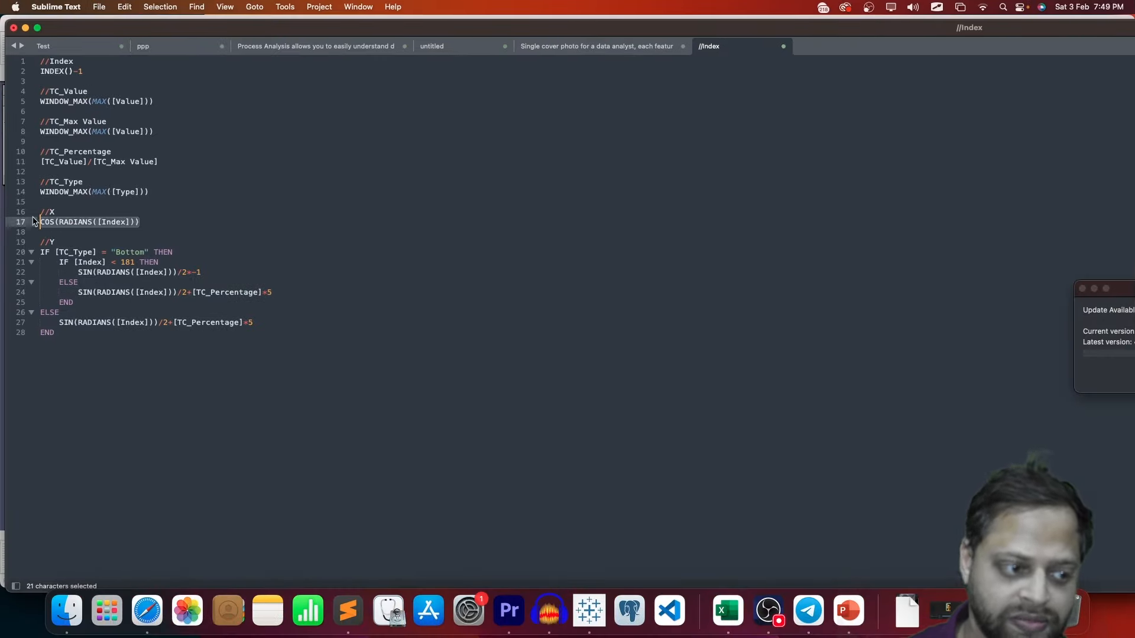
pyautogui.press('super+Tab')
pyautogui.moveTo(42, 251); pyautogui.dragTo(330, 52)
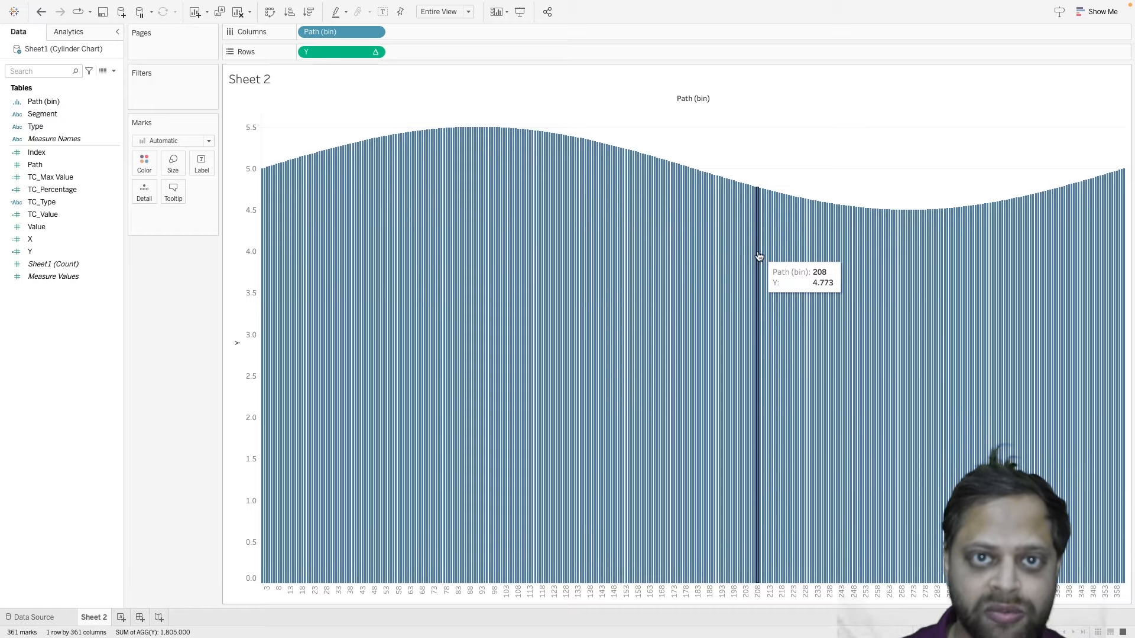
# - Review the ELSE and "Bottom" branches of the Y formula in Sublime Text, and add Type before Y on Rows in Tableau
pyautogui.press('super+Tab')
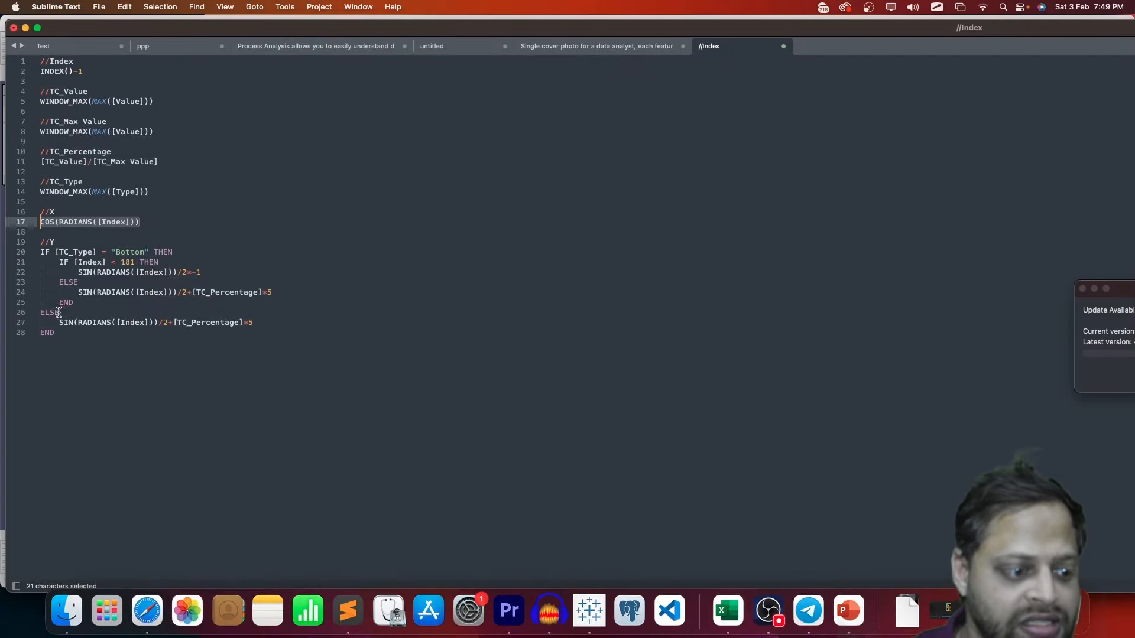
pyautogui.moveTo(57, 322); pyautogui.dragTo(261, 322)
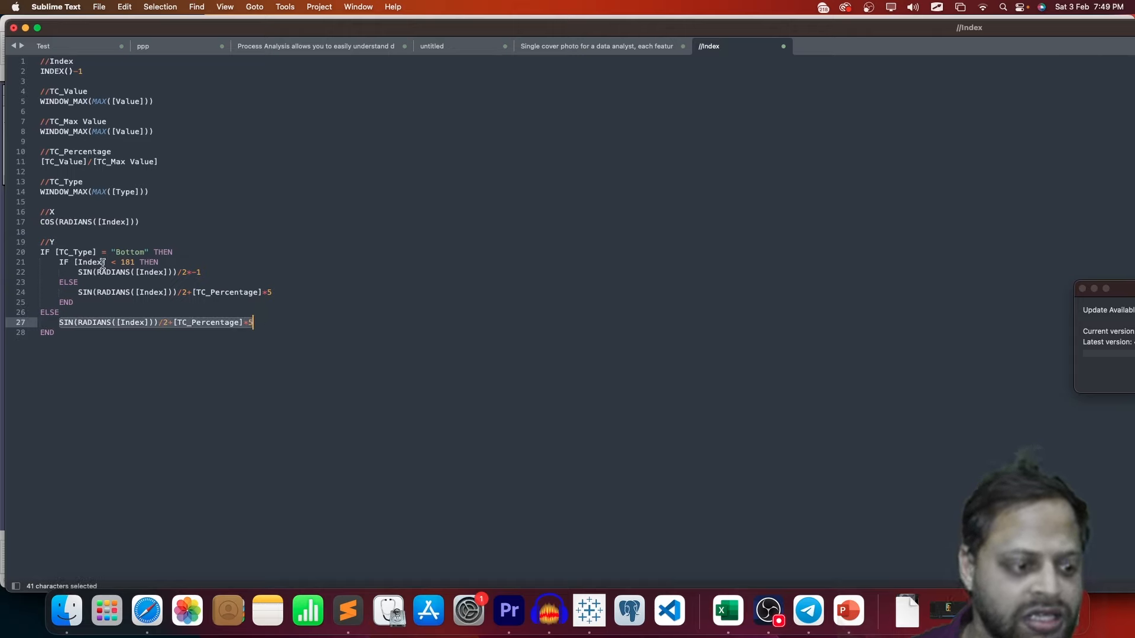
pyautogui.moveTo(59, 262); pyautogui.dragTo(107, 311)
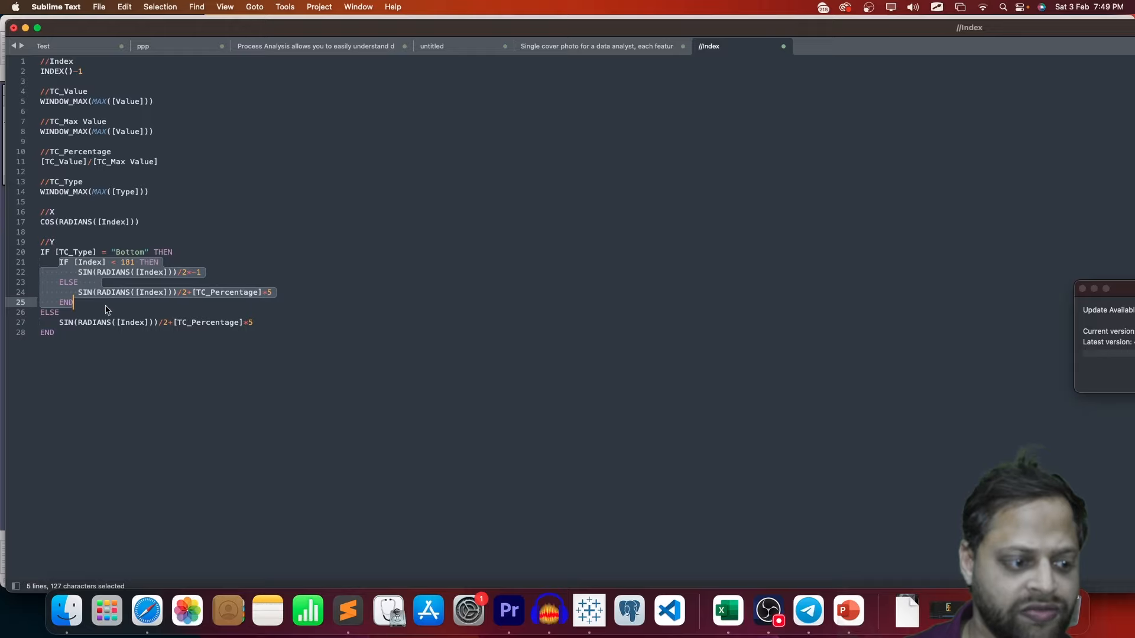
pyautogui.press('super+Tab')
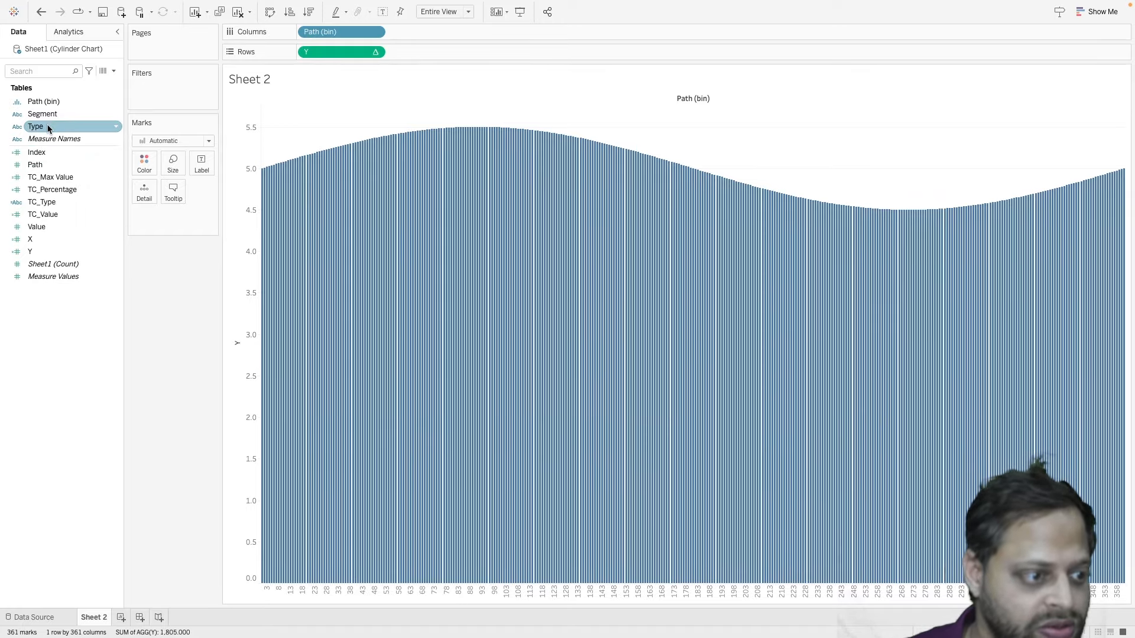
pyautogui.moveTo(49, 129); pyautogui.dragTo(316, 53)
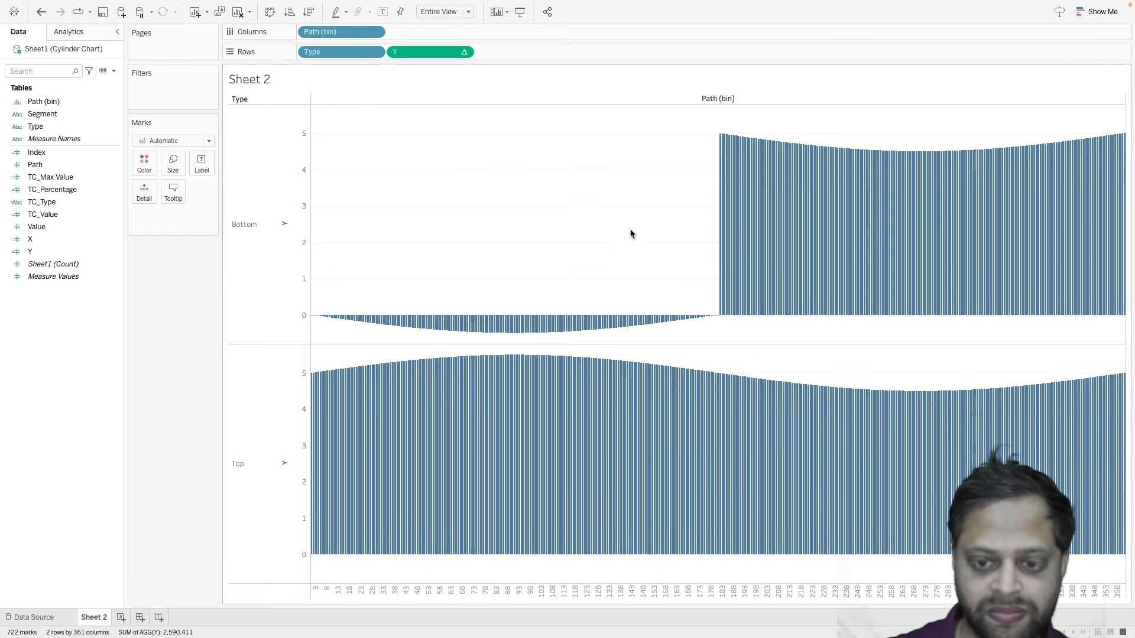
# - Switch to PowerPoint and present slide 4, the Sheet 6 chart of Y by Type and Path (bin), full screen
pyautogui.press('super+Tab')
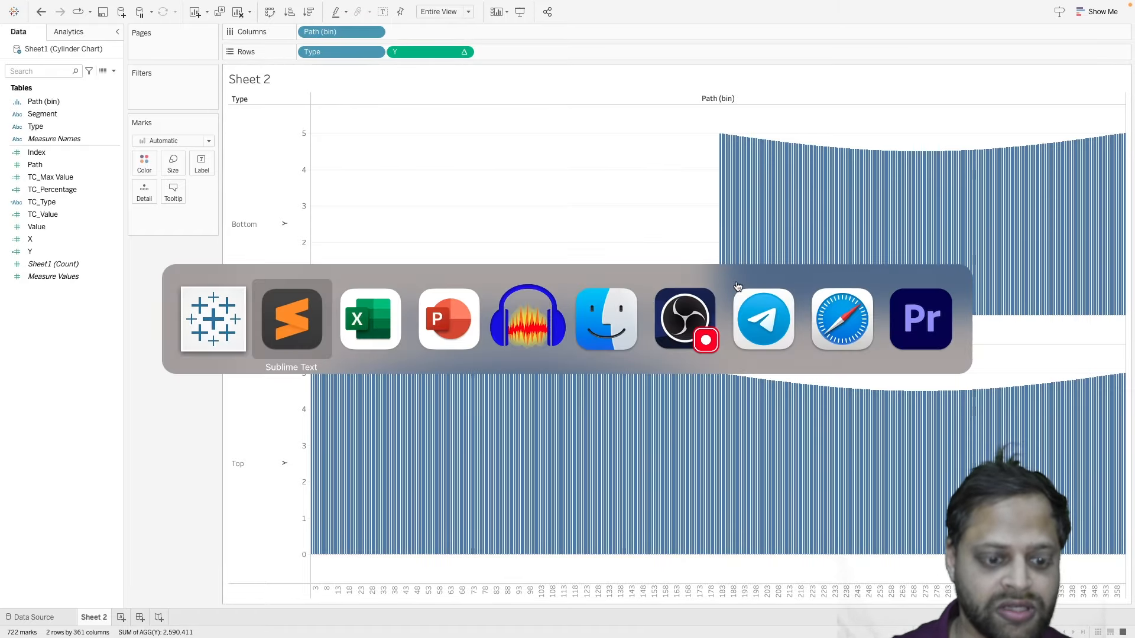
pyautogui.click(463, 318)
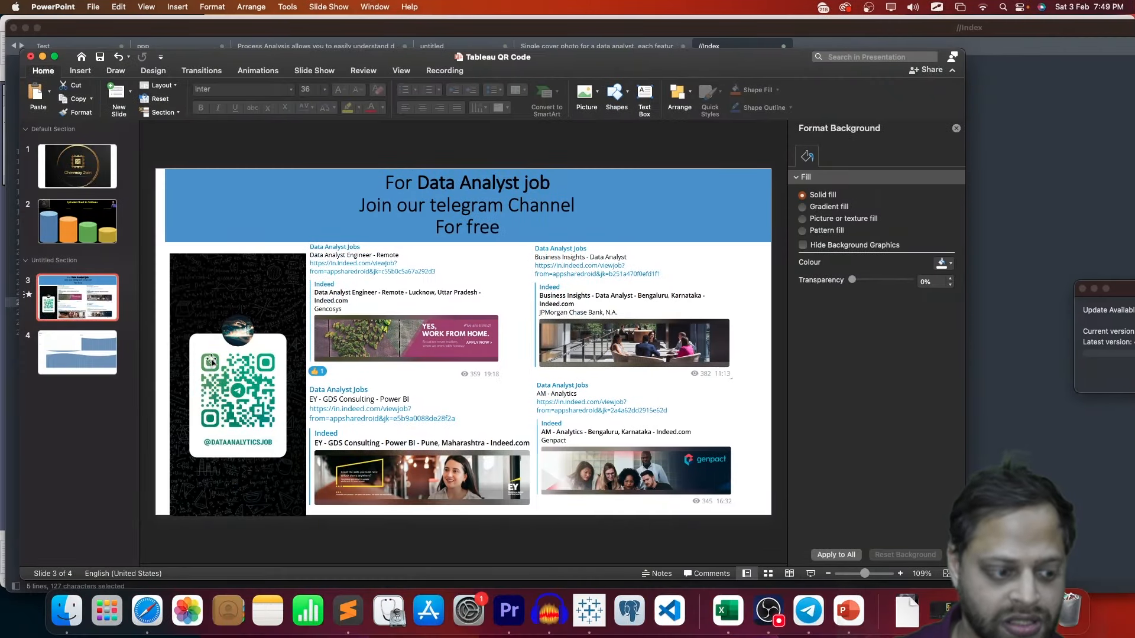
pyautogui.click(88, 348)
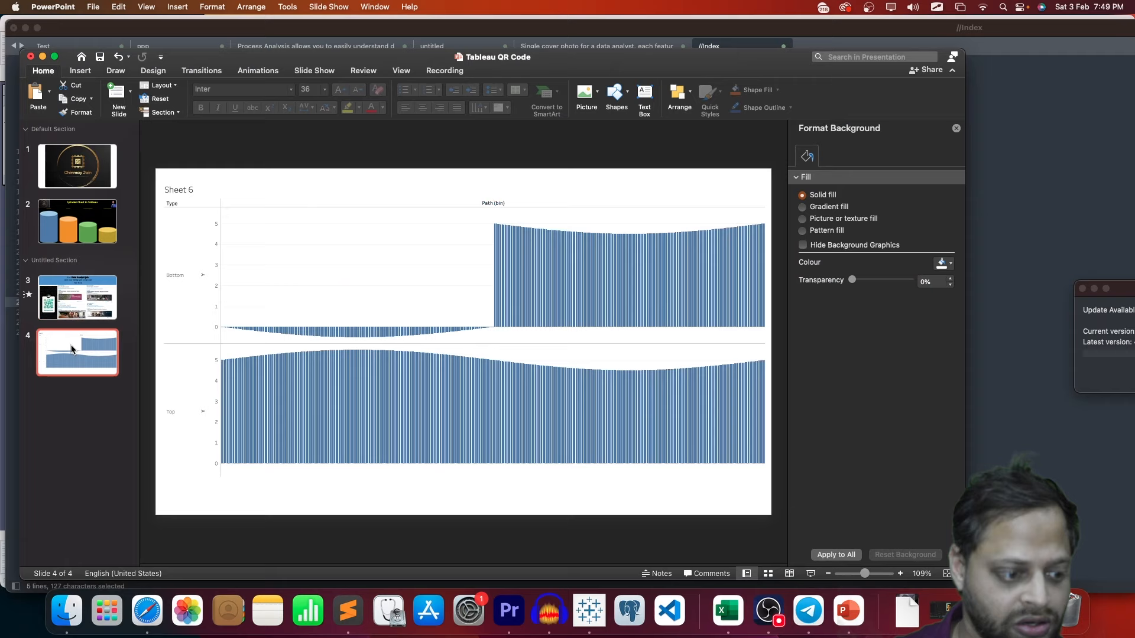
pyautogui.click(810, 574)
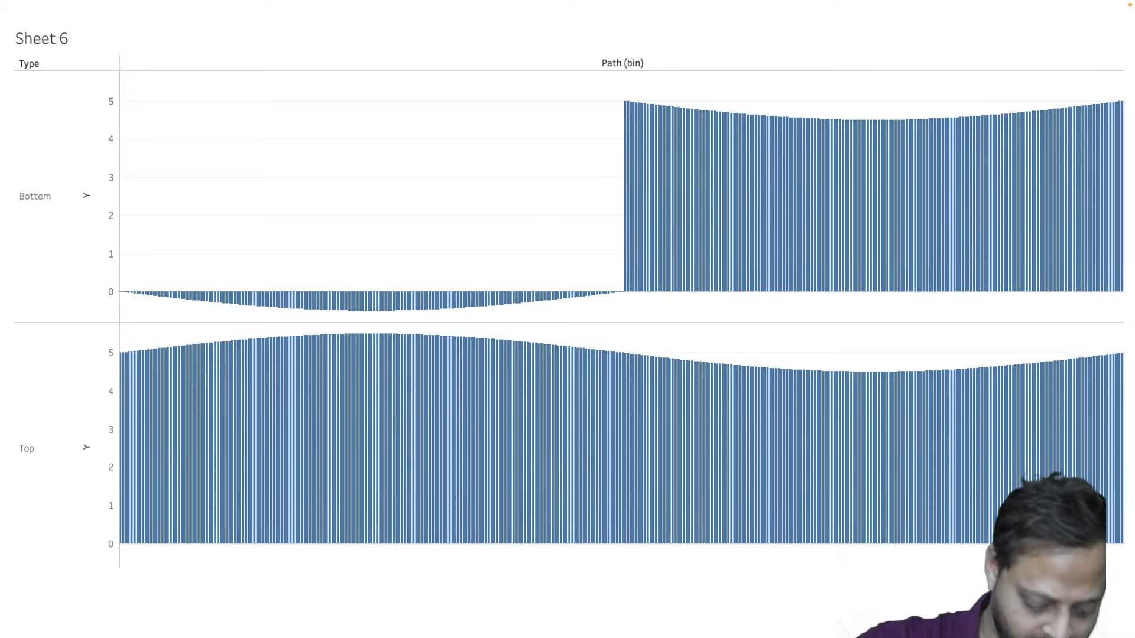
pyautogui.hotkey('alt', 'Tab')
pyautogui.press('Escape')
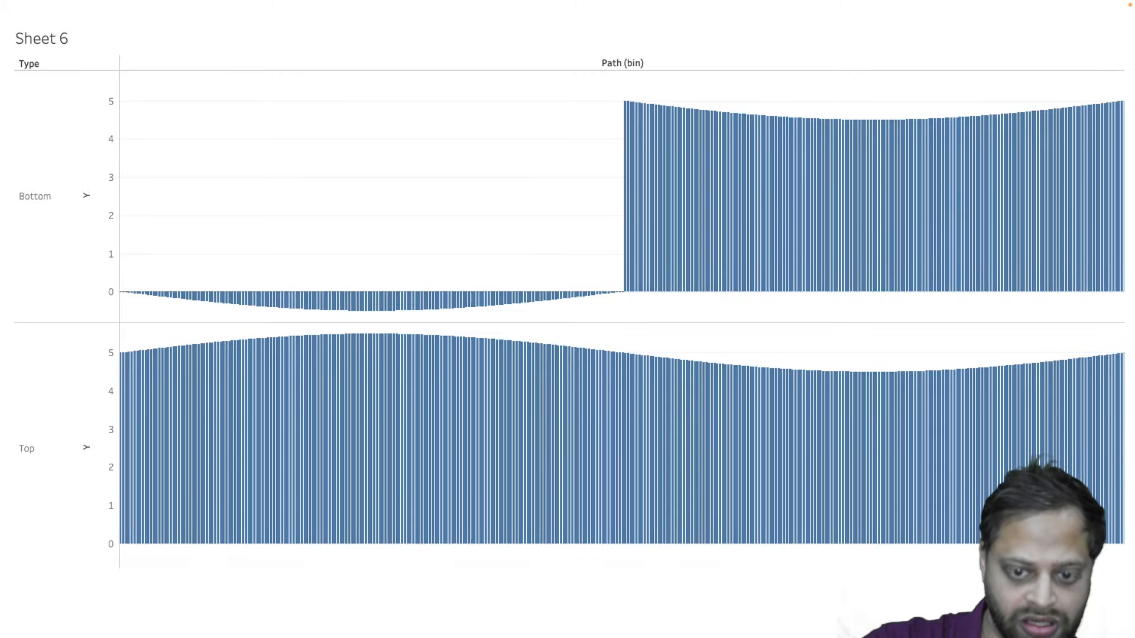
pyautogui.press('super+Tab')
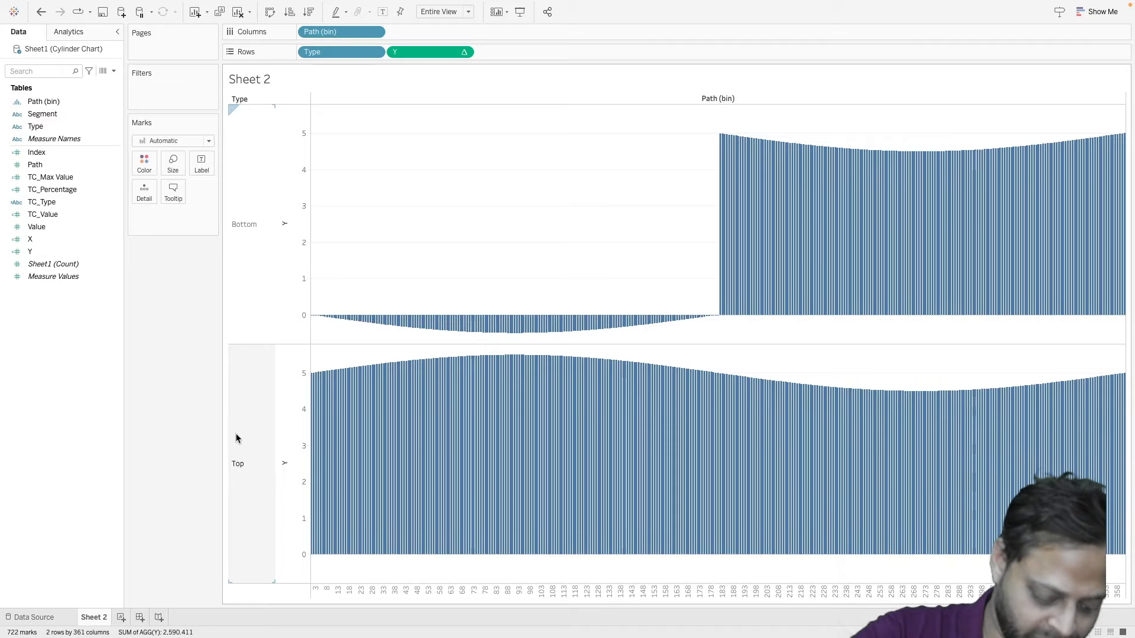
pyautogui.hotkey('alt', 'Tab')
pyautogui.press('Escape')
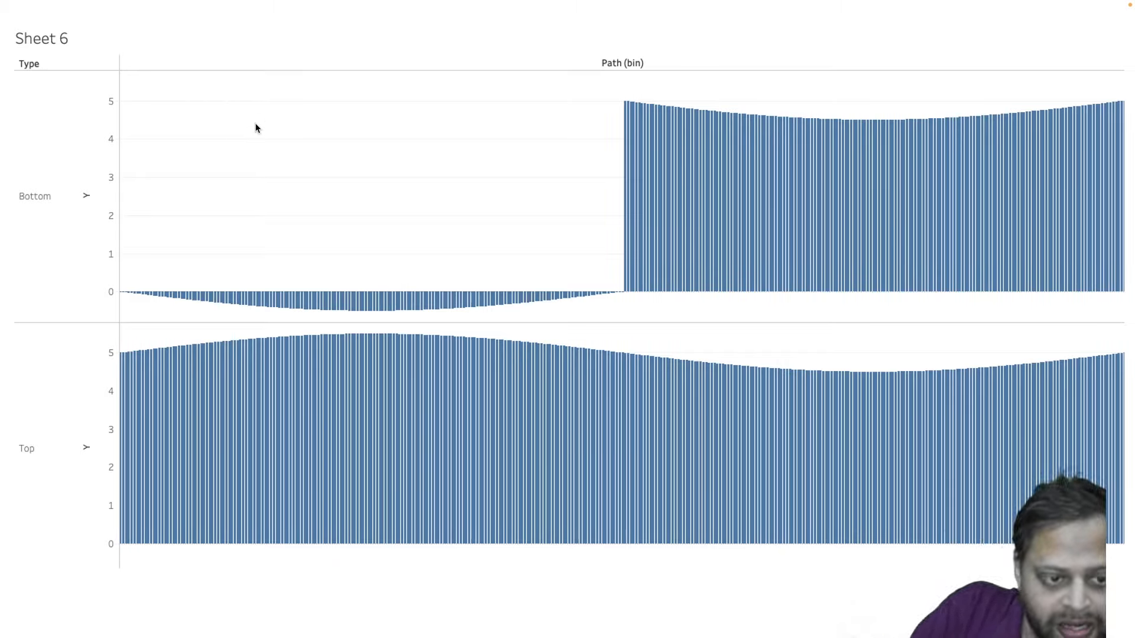
# - Draw a cylinder with the pen in the empty area of the Bottom chart and shade its top face and body
pyautogui.hotkey('ctrl', 'a')
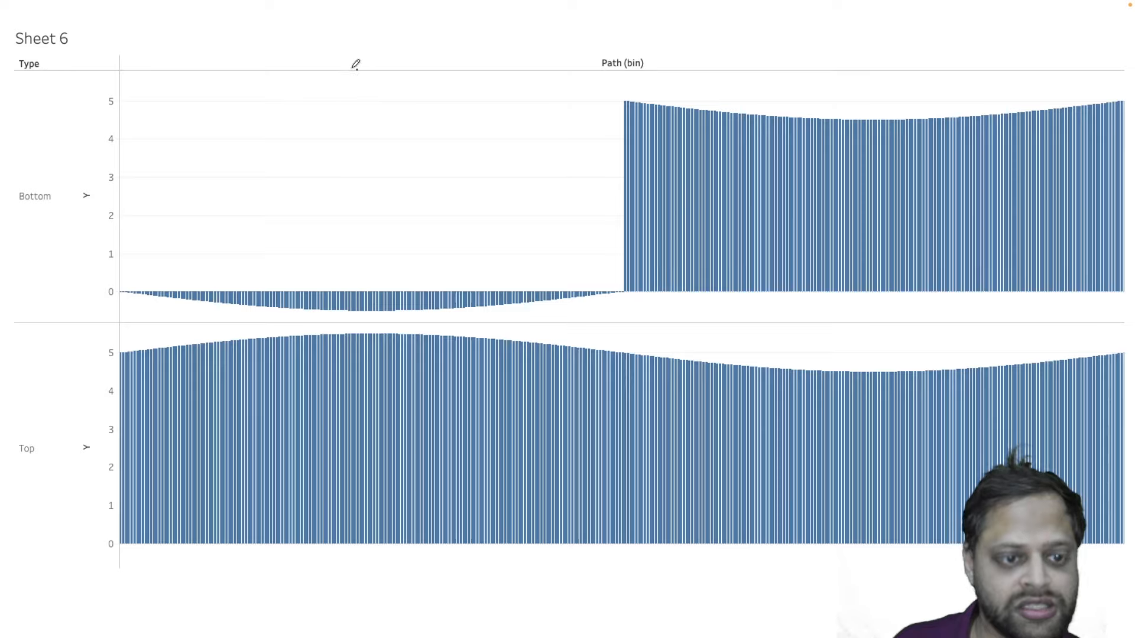
pyautogui.moveTo(356, 67)
pyautogui.mouseDown()
pyautogui.moveTo(294, 95)
pyautogui.moveTo(393, 102)
pyautogui.moveTo(390, 62)
pyautogui.moveTo(352, 69)
pyautogui.mouseUp()
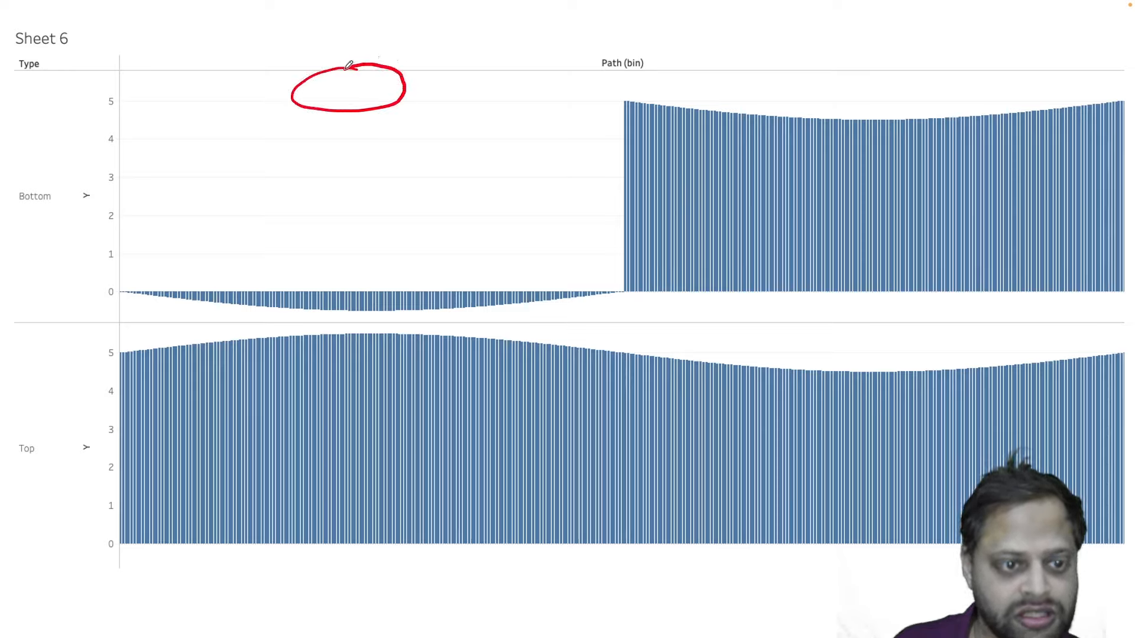
pyautogui.moveTo(294, 93); pyautogui.dragTo(286, 223)
pyautogui.moveTo(408, 90); pyautogui.dragTo(394, 225)
pyautogui.moveTo(290, 220)
pyautogui.mouseDown()
pyautogui.moveTo(299, 232)
pyautogui.moveTo(375, 240)
pyautogui.moveTo(395, 225)
pyautogui.mouseUp()
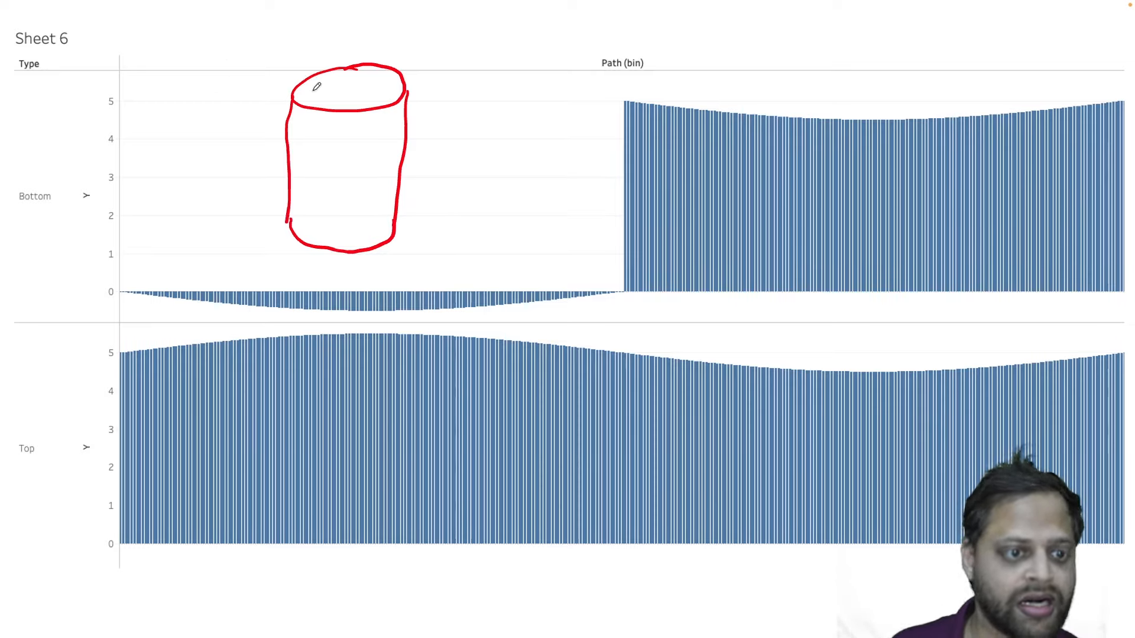
pyautogui.moveTo(317, 87)
pyautogui.mouseDown()
pyautogui.moveTo(347, 74)
pyautogui.moveTo(390, 81)
pyautogui.moveTo(392, 93)
pyautogui.mouseUp()
pyautogui.moveTo(302, 125)
pyautogui.mouseDown()
pyautogui.moveTo(339, 130)
pyautogui.moveTo(371, 232)
pyautogui.mouseUp()
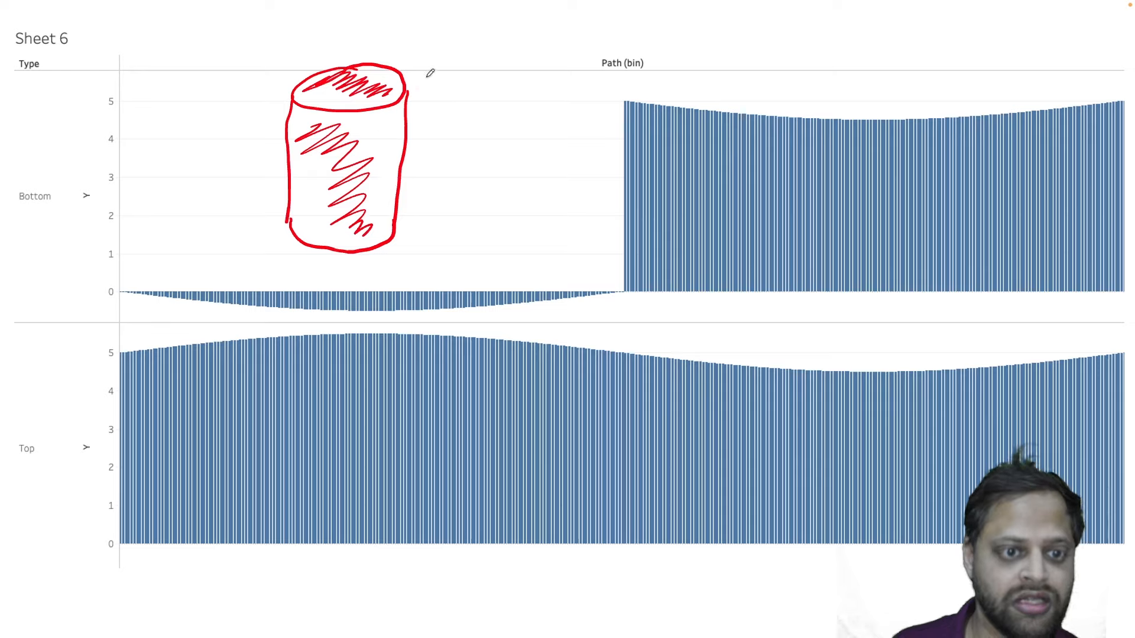
# - Label the sketched cylinder's body with a circled 1 and its top face with a circled 2
pyautogui.moveTo(434, 142)
pyautogui.mouseDown()
pyautogui.moveTo(434, 158)
pyautogui.moveTo(423, 132)
pyautogui.mouseUp()
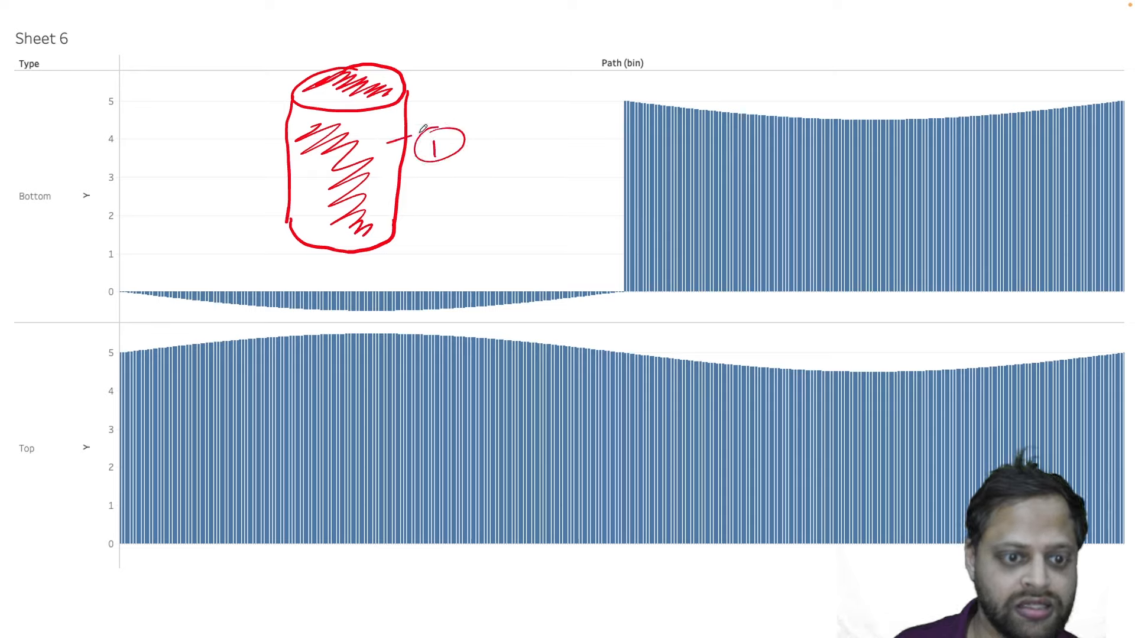
pyautogui.moveTo(392, 80)
pyautogui.mouseDown()
pyautogui.moveTo(421, 68)
pyautogui.moveTo(420, 83)
pyautogui.mouseUp()
pyautogui.moveTo(428, 54); pyautogui.dragTo(439, 47)
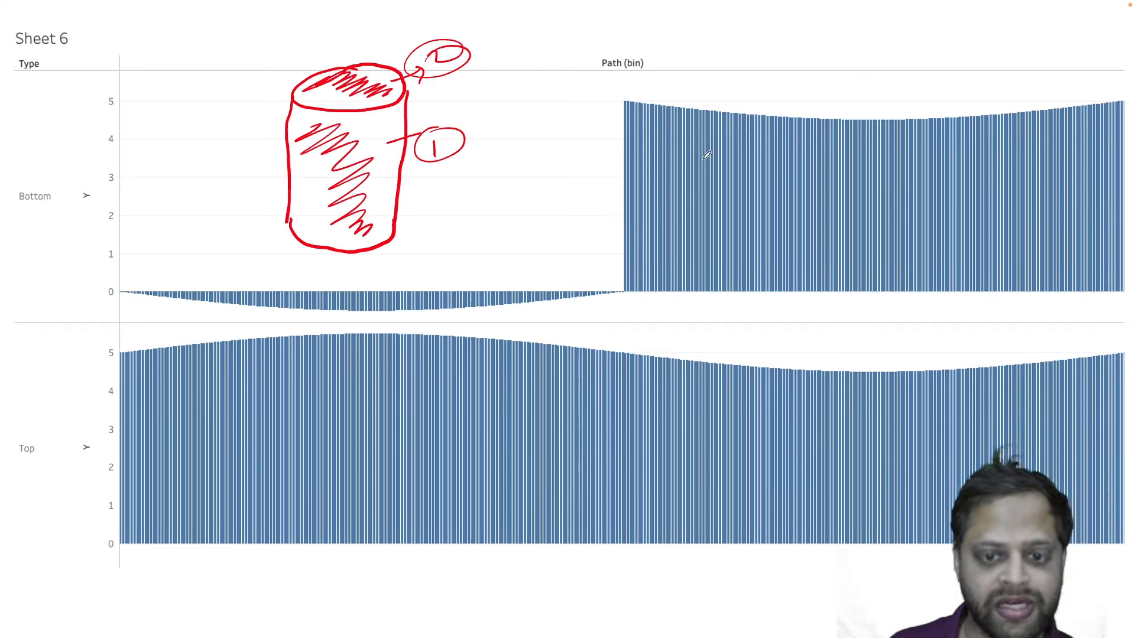
# - Draw a small open cylinder body with curved edges above the positive Bottom bars, and mark those bars with a zigzag
pyautogui.moveTo(746, 47); pyautogui.dragTo(737, 96)
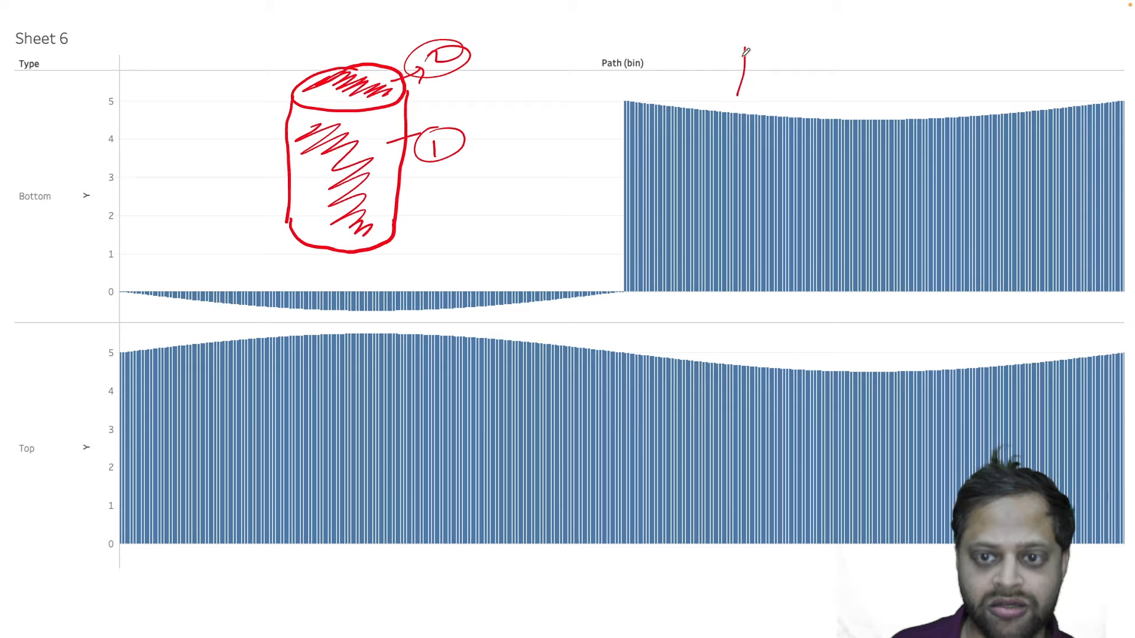
pyautogui.moveTo(745, 47)
pyautogui.mouseDown()
pyautogui.moveTo(801, 54)
pyautogui.moveTo(792, 101)
pyautogui.mouseUp()
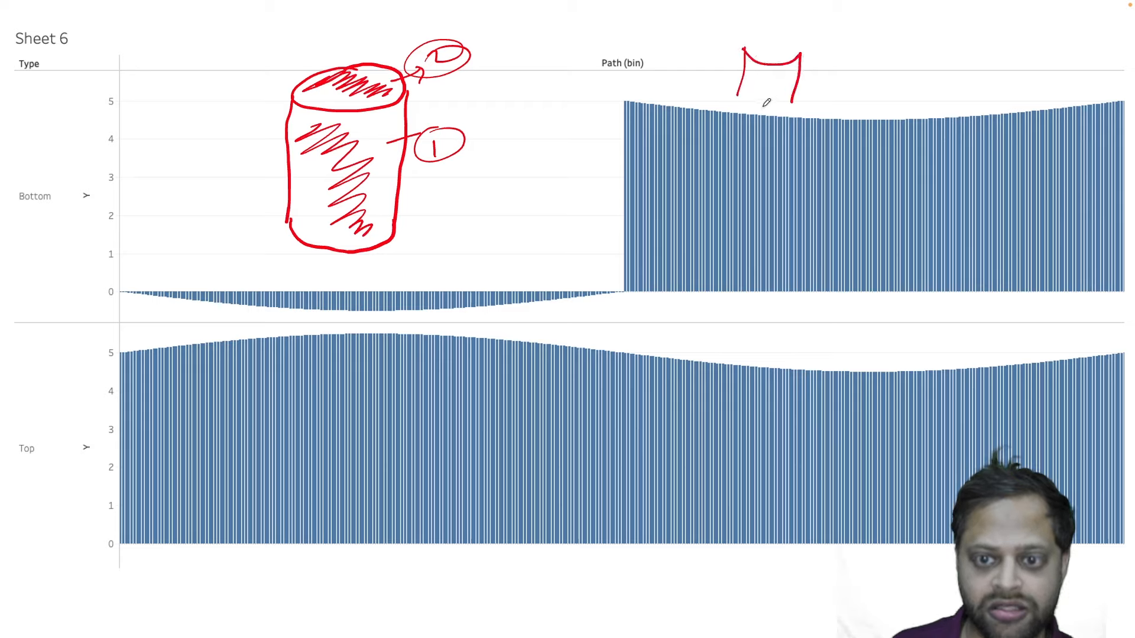
pyautogui.moveTo(821, 151); pyautogui.dragTo(799, 198)
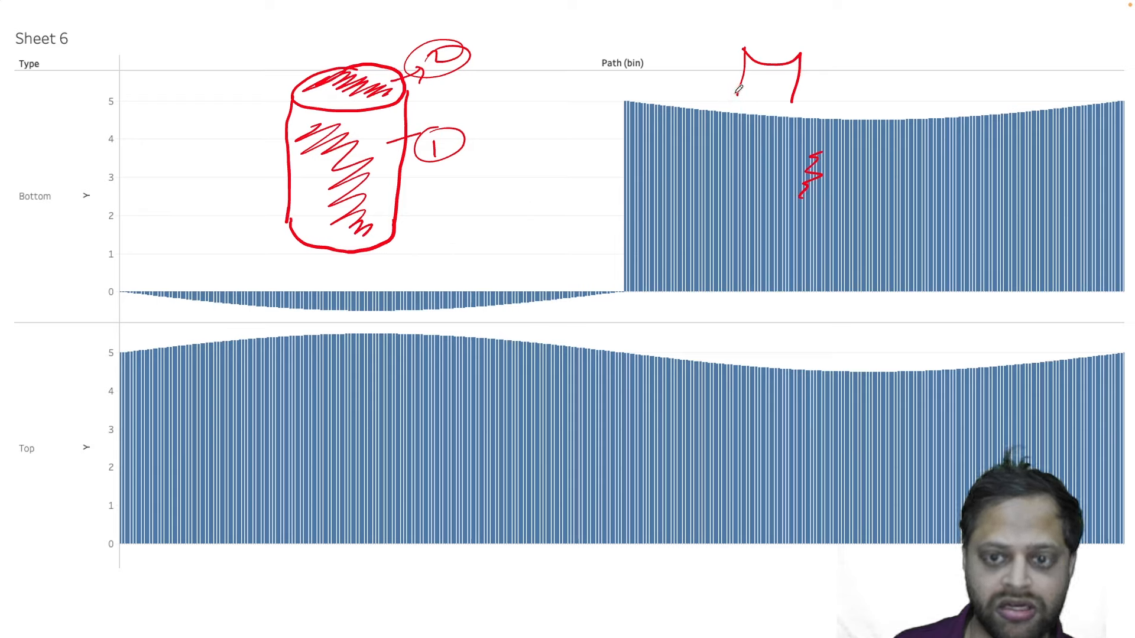
pyautogui.moveTo(738, 90)
pyautogui.mouseDown()
pyautogui.moveTo(764, 108)
pyautogui.moveTo(800, 101)
pyautogui.mouseUp()
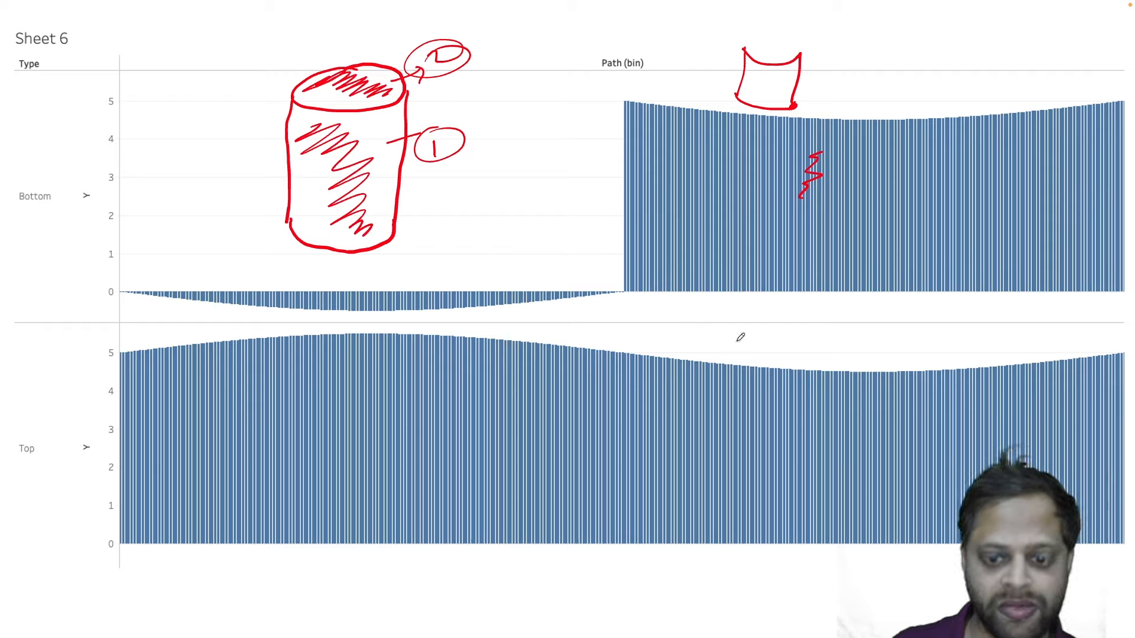
# - Sketch an ellipse and a wave folded into an ellipse above the Top chart, and add a top face to the small cylinder
pyautogui.moveTo(701, 324)
pyautogui.mouseDown()
pyautogui.moveTo(759, 315)
pyautogui.moveTo(754, 329)
pyautogui.moveTo(700, 323)
pyautogui.mouseUp()
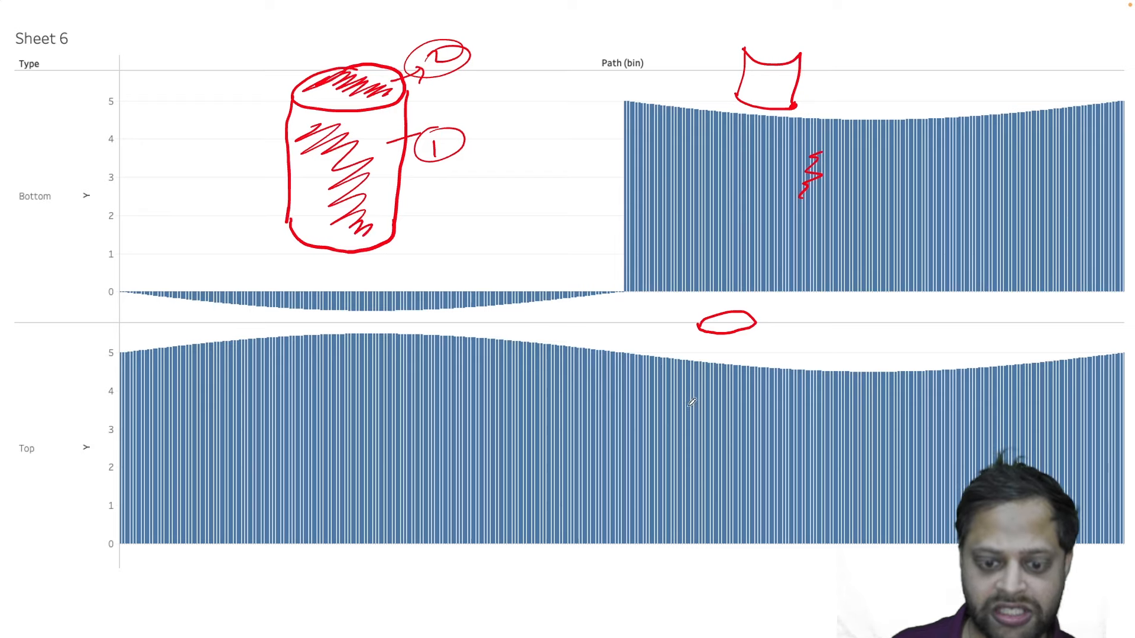
pyautogui.moveTo(805, 353)
pyautogui.mouseDown()
pyautogui.moveTo(940, 335)
pyautogui.moveTo(874, 357)
pyautogui.mouseUp()
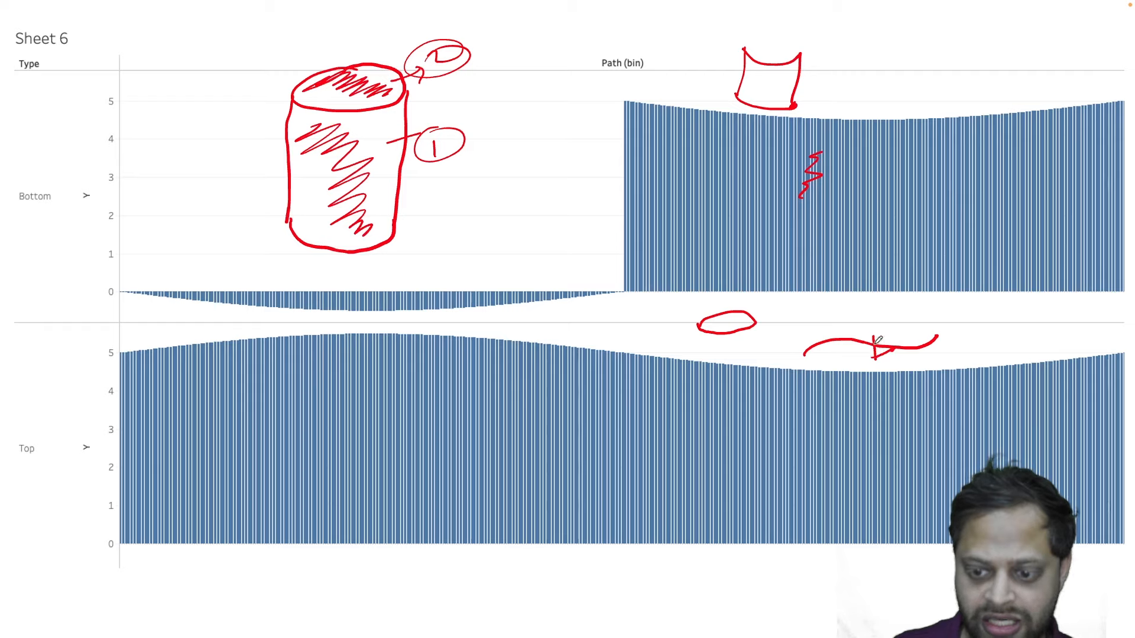
pyautogui.moveTo(876, 348)
pyautogui.mouseDown()
pyautogui.moveTo(832, 362)
pyautogui.moveTo(807, 354)
pyautogui.mouseUp()
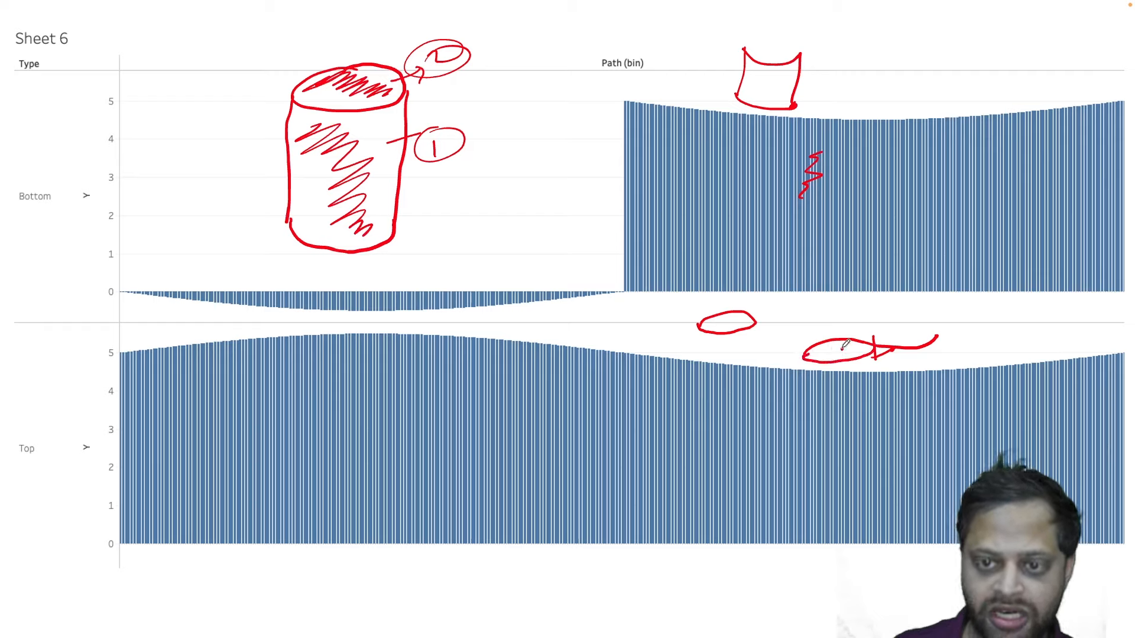
pyautogui.moveTo(778, 92); pyautogui.dragTo(786, 89)
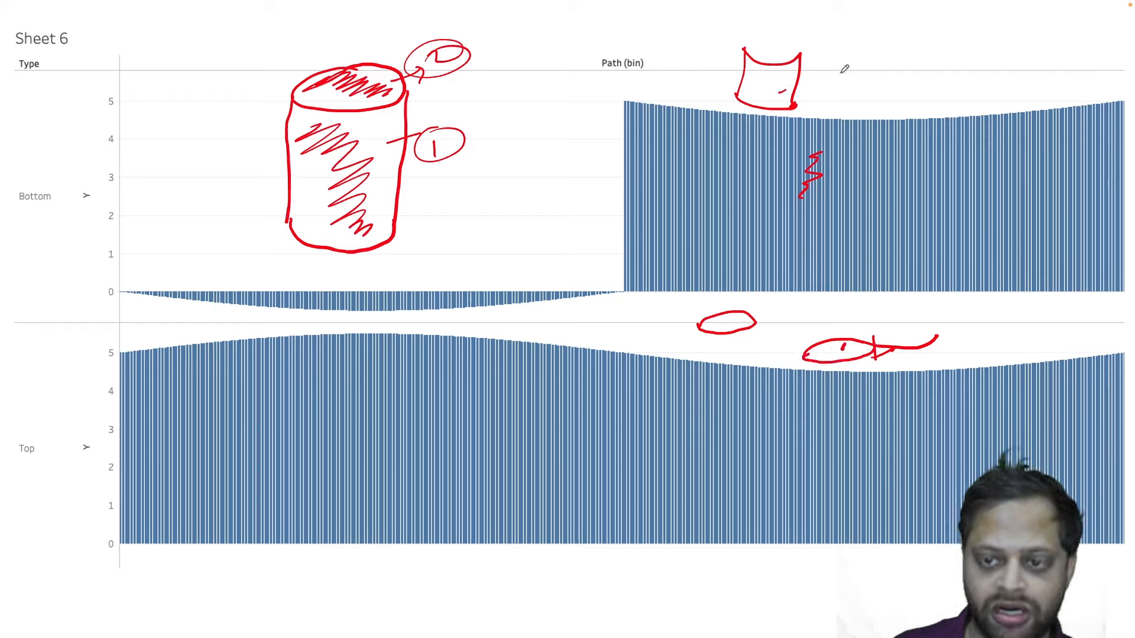
pyautogui.moveTo(806, 53)
pyautogui.mouseDown()
pyautogui.moveTo(762, 37)
pyautogui.moveTo(744, 50)
pyautogui.moveTo(761, 36)
pyautogui.mouseUp()
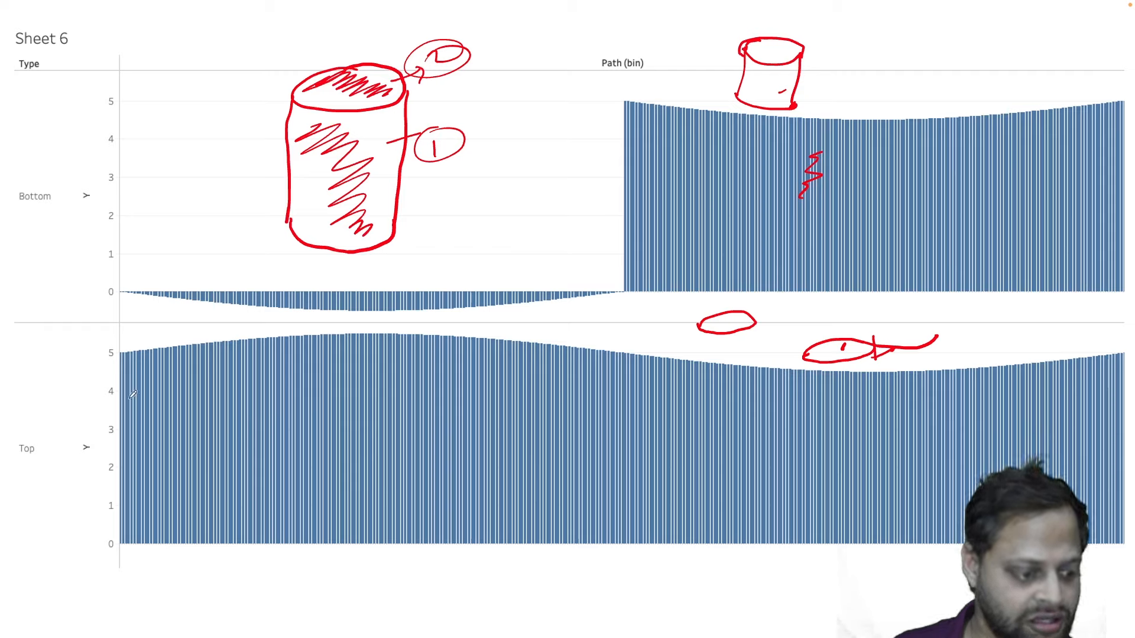
# - Mark the Top and Bottom row labels with pen strokes, and circle the small cylinder sketch
pyautogui.moveTo(52, 469); pyautogui.dragTo(79, 440)
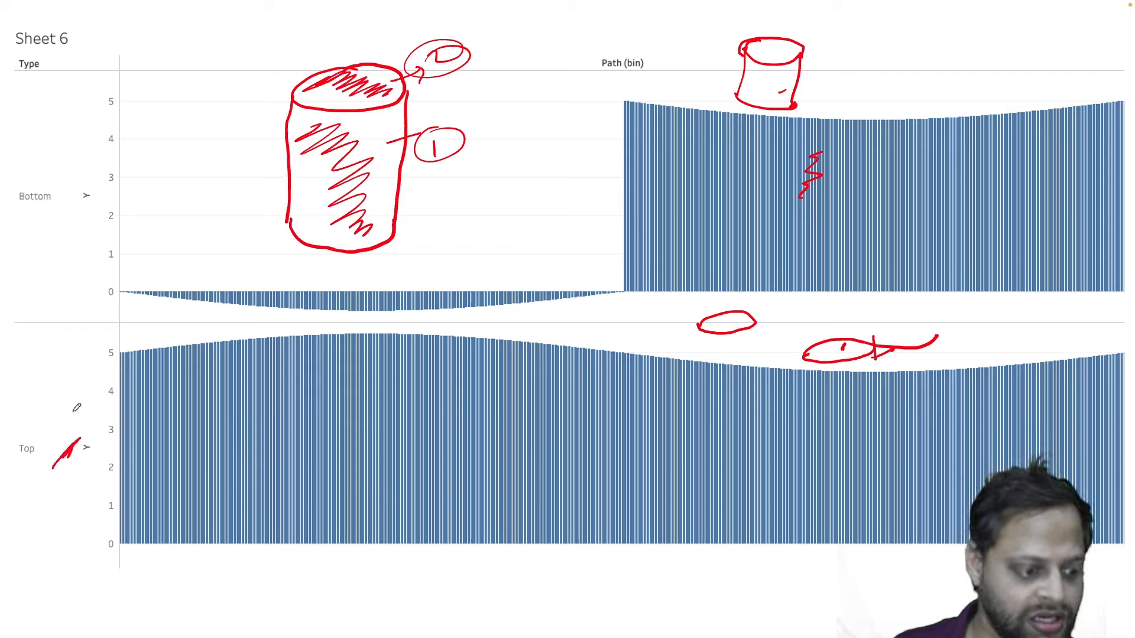
pyautogui.moveTo(56, 222); pyautogui.dragTo(79, 204)
pyautogui.moveTo(76, 244); pyautogui.dragTo(105, 219)
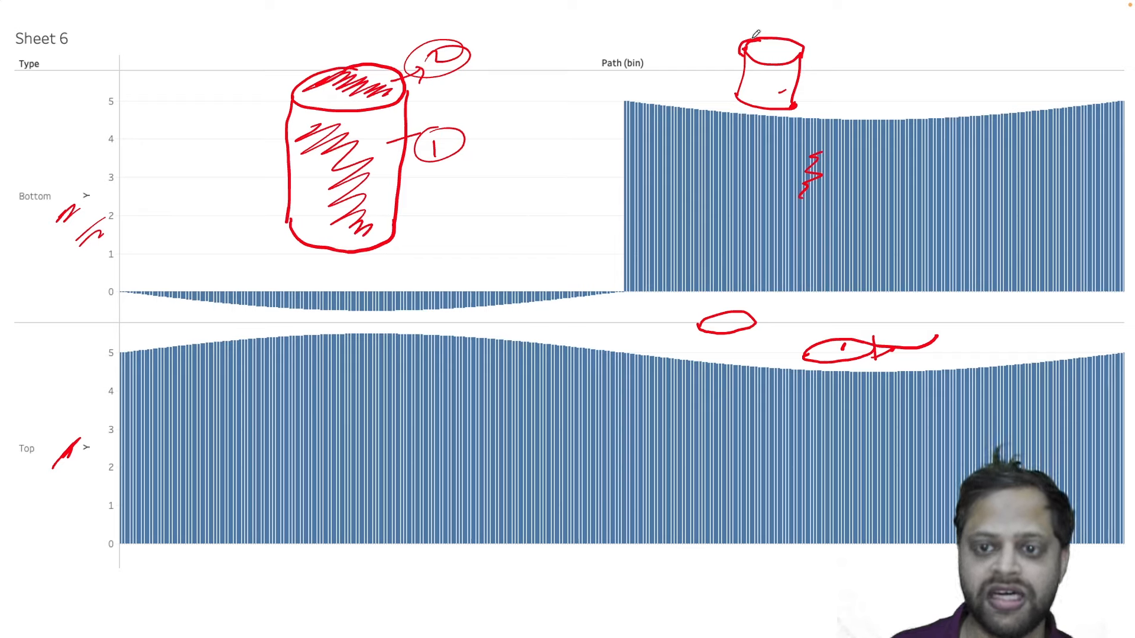
pyautogui.moveTo(757, 34)
pyautogui.mouseDown()
pyautogui.moveTo(792, 41)
pyautogui.moveTo(653, 80)
pyautogui.mouseUp()
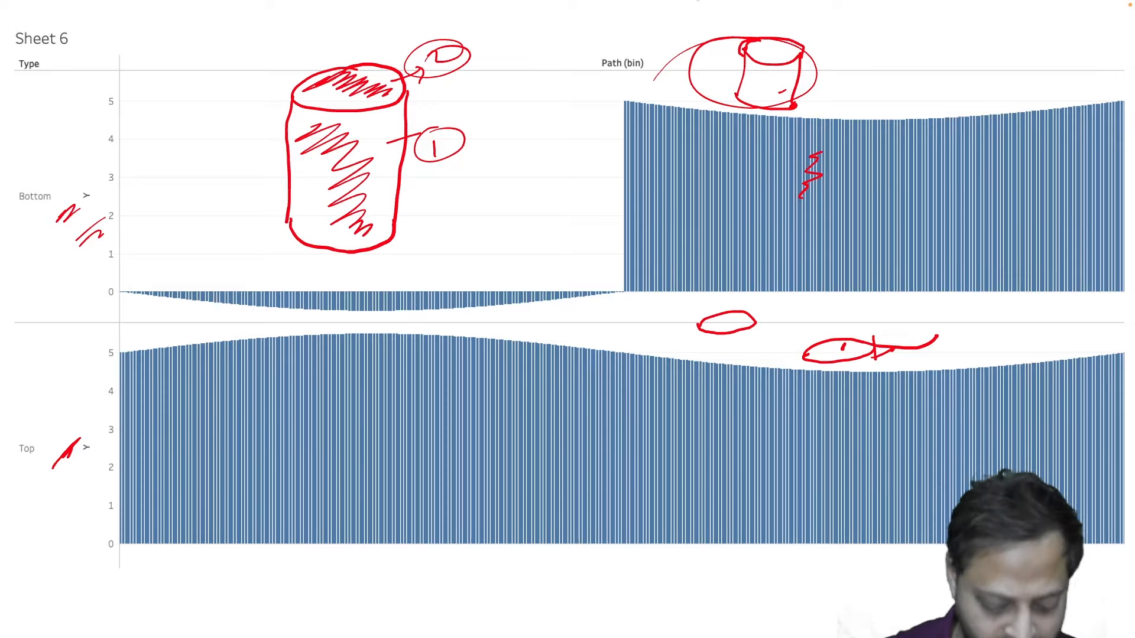
# - End the slide show, return to Tableau, and remove Type, Y and Path (bin) from the shelves of Sheet 2
pyautogui.press('Escape')
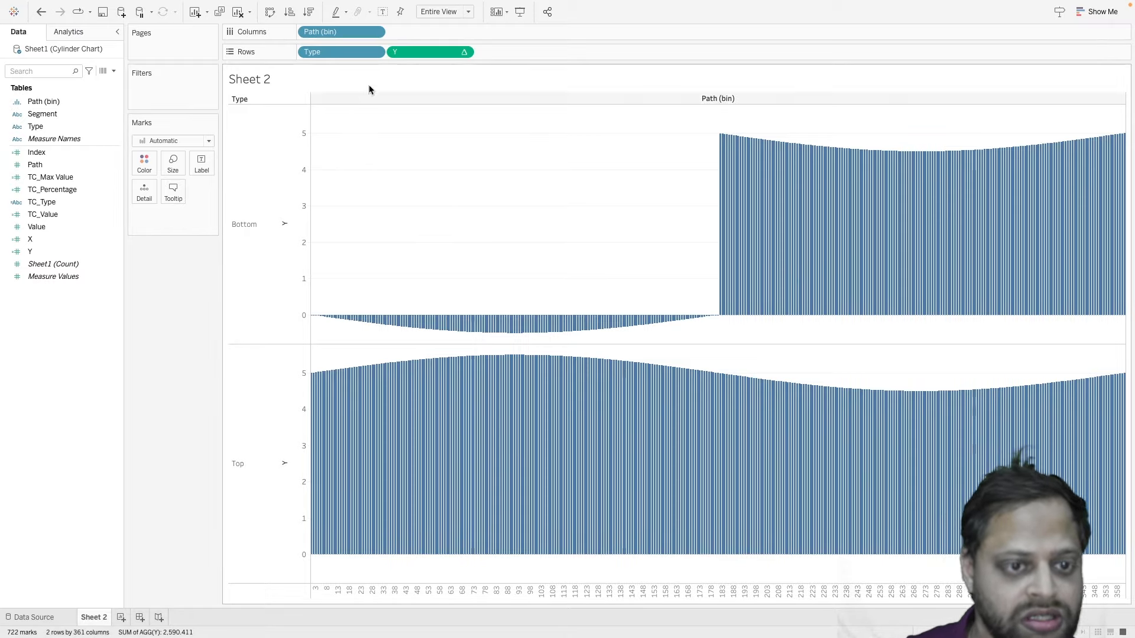
pyautogui.moveTo(341, 55); pyautogui.dragTo(175, 315)
pyautogui.moveTo(314, 55); pyautogui.dragTo(161, 307)
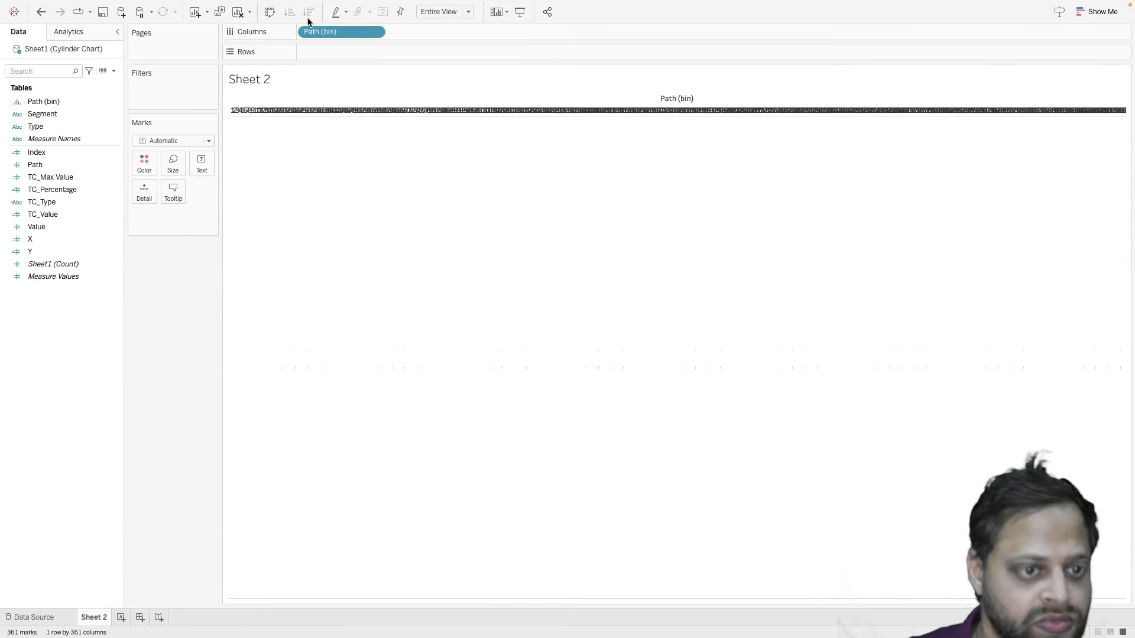
pyautogui.moveTo(324, 31); pyautogui.dragTo(166, 293)
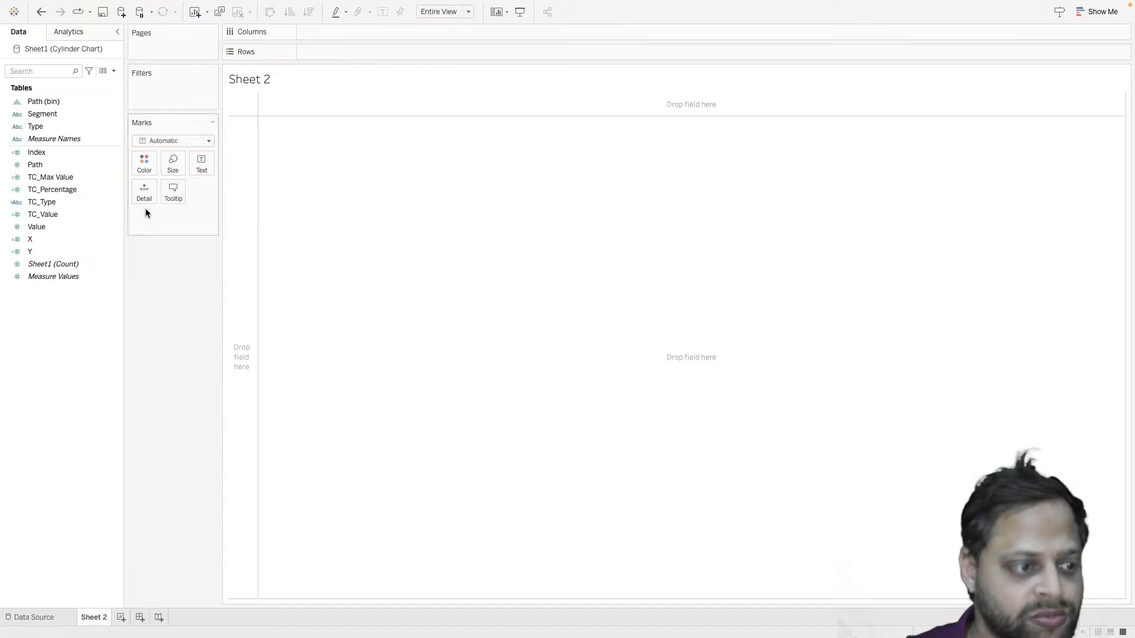
# - Color the marks by both Segment and Type, and place Segment followed by Path (bin) on Columns
pyautogui.click(54, 116)
pyautogui.keyDown('super'); pyautogui.click(55, 126); pyautogui.keyUp('super')
pyautogui.moveTo(58, 119); pyautogui.dragTo(144, 169)
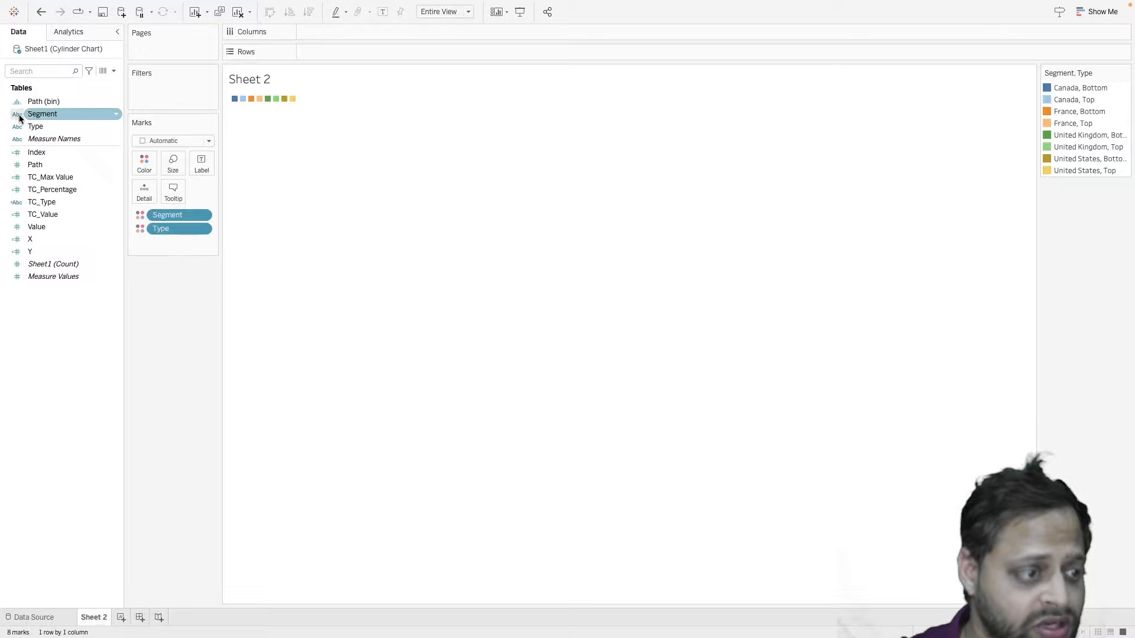
pyautogui.moveTo(56, 102); pyautogui.dragTo(349, 37)
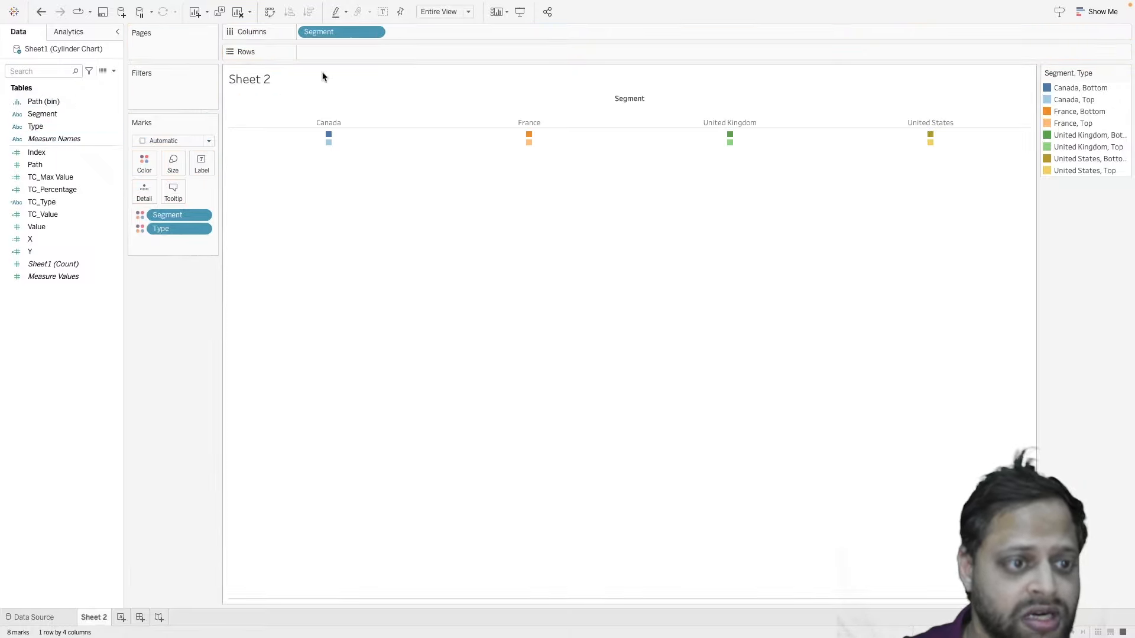
pyautogui.moveTo(81, 105); pyautogui.dragTo(415, 36)
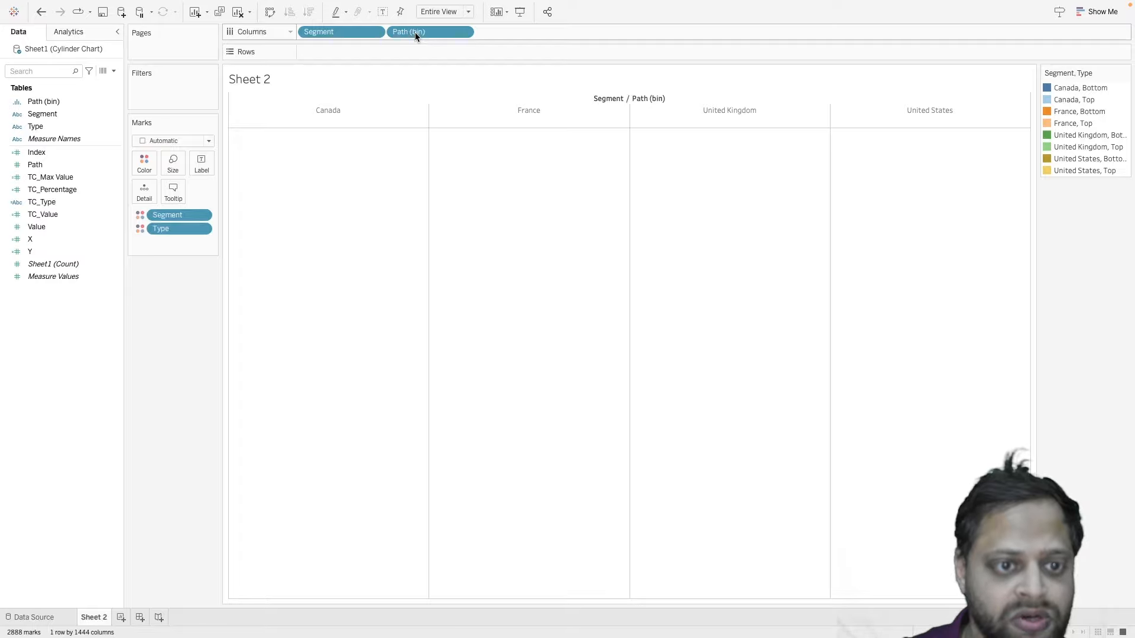
# - Check the Show Missing Values option of Path (bin) on Columns, and set the mark type to Polygon
pyautogui.rightClick(415, 35)
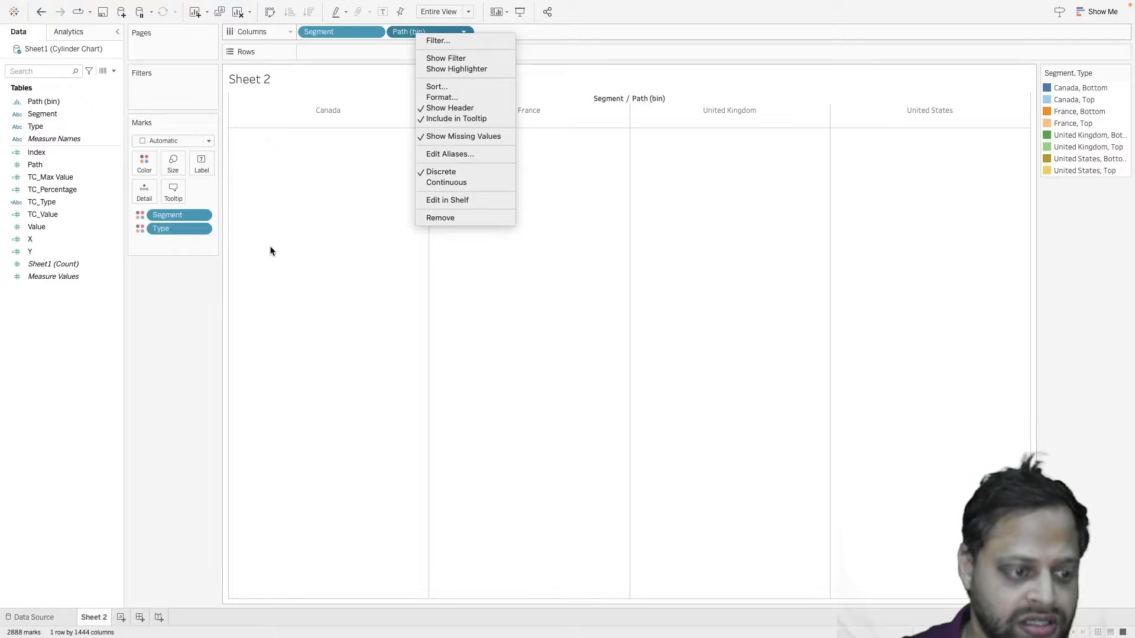
pyautogui.click(207, 266)
pyautogui.click(168, 140)
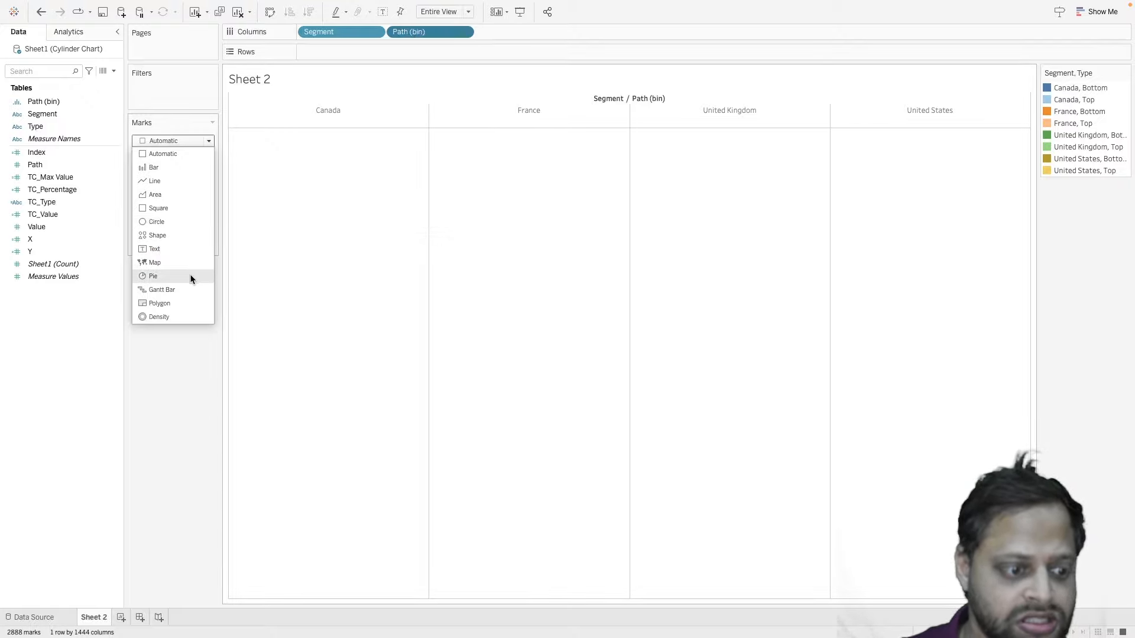
pyautogui.click(176, 304)
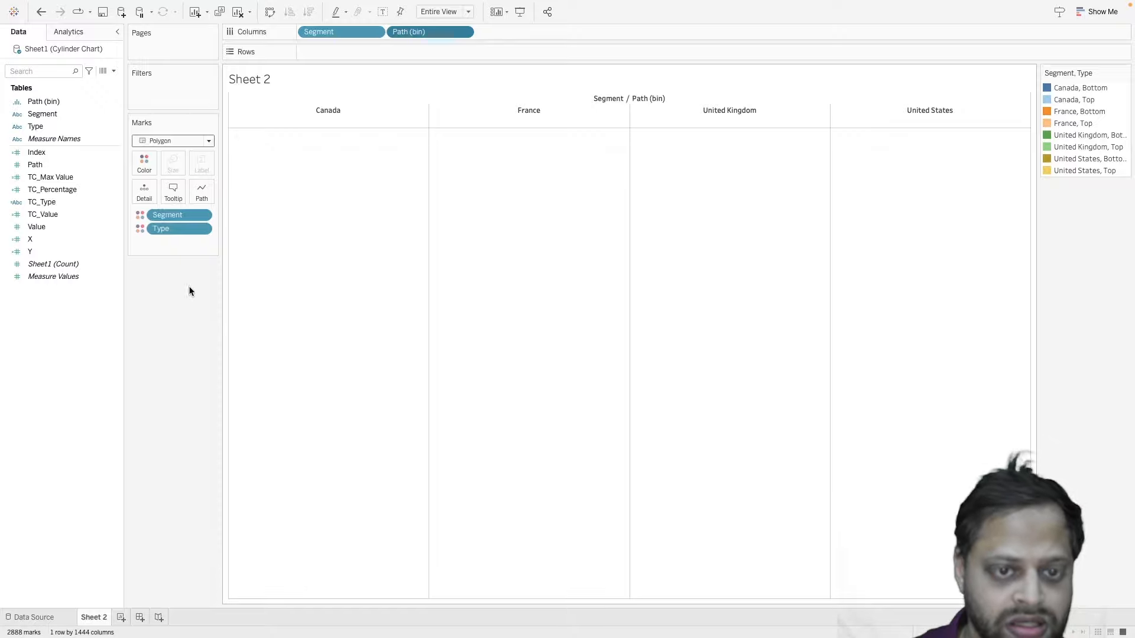
# - Add X to Columns and Y to Rows, and move Path (bin) from Columns to the Path mark property
pyautogui.click(45, 239)
pyautogui.moveTo(45, 239); pyautogui.dragTo(508, 34)
pyautogui.click(36, 251)
pyautogui.moveTo(35, 251); pyautogui.dragTo(362, 57)
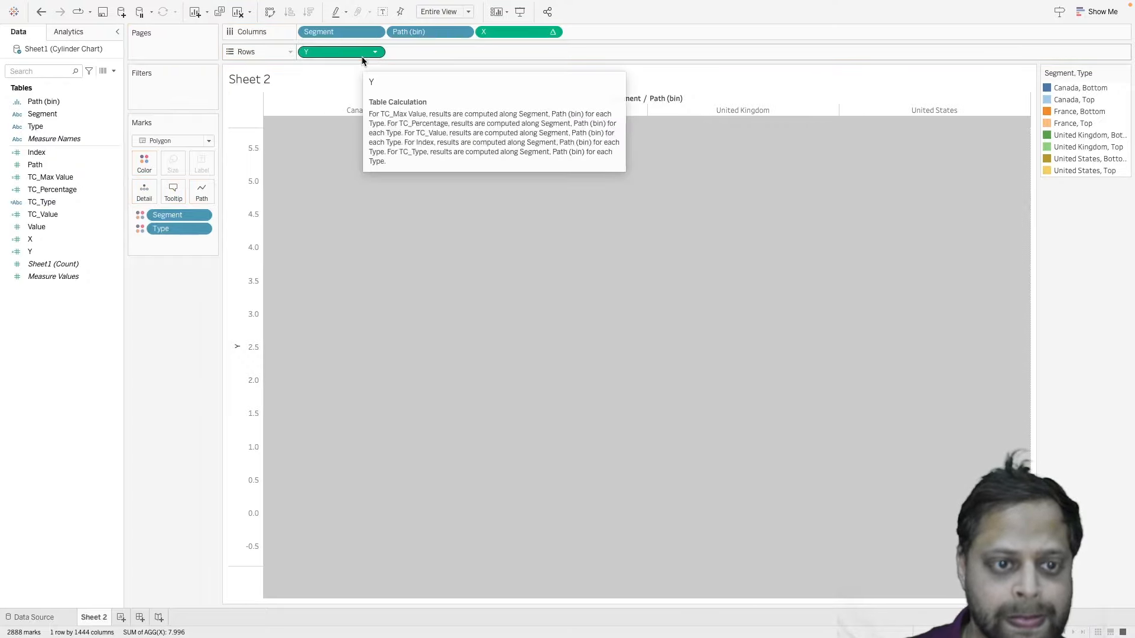
pyautogui.moveTo(430, 36); pyautogui.dragTo(205, 198)
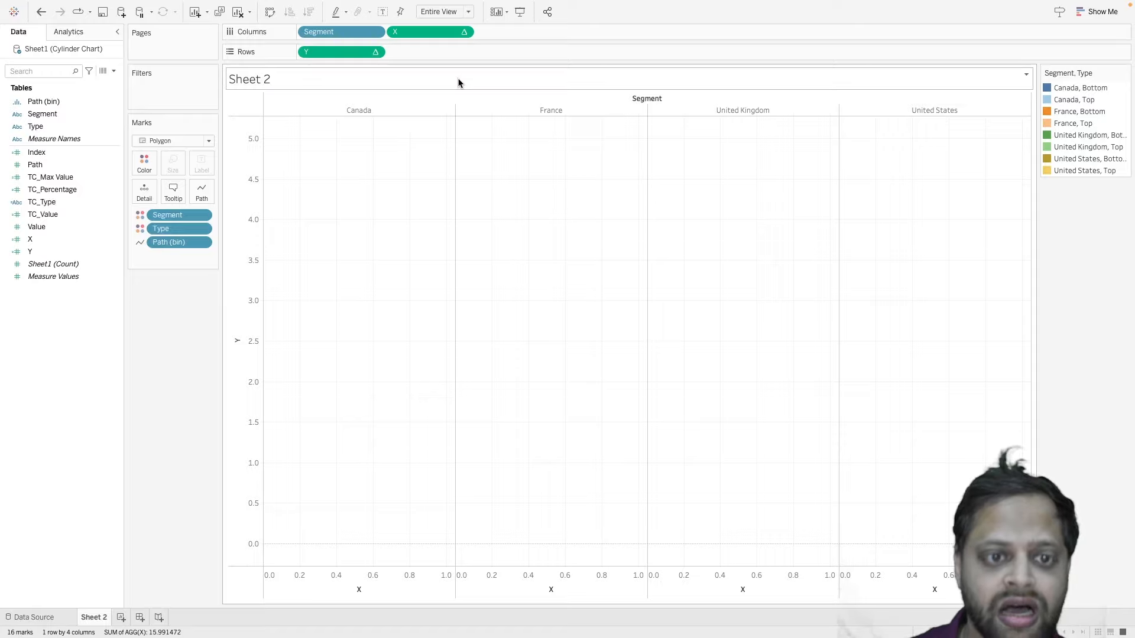
# - Compute the X and Y table calculations using Path (bin)
pyautogui.rightClick(408, 33)
pyautogui.moveTo(489, 163)
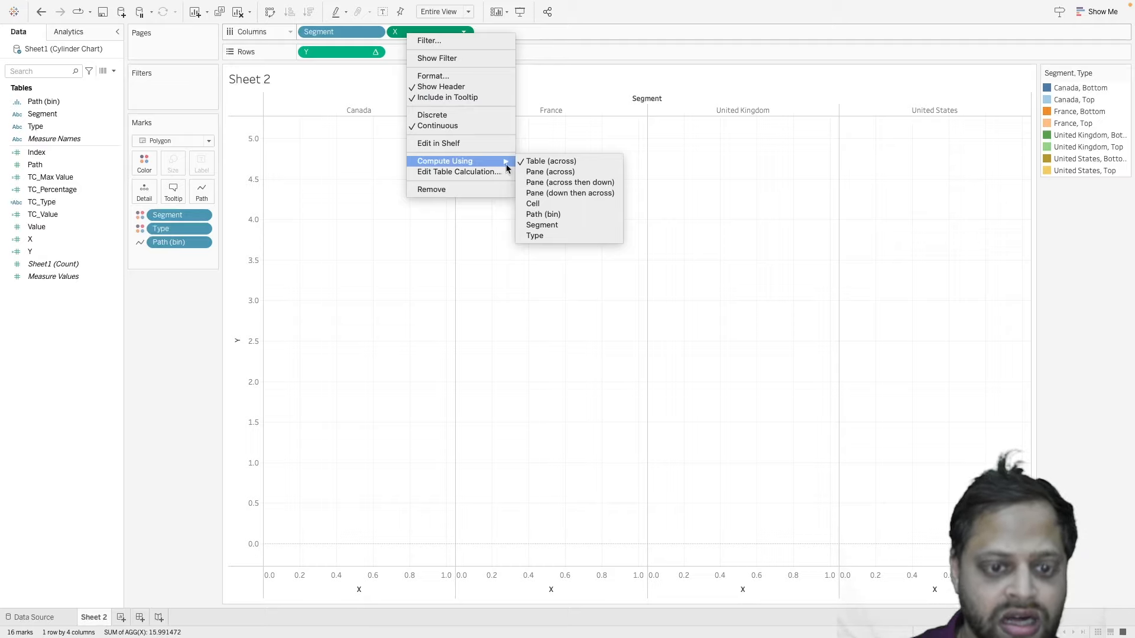
pyautogui.click(562, 215)
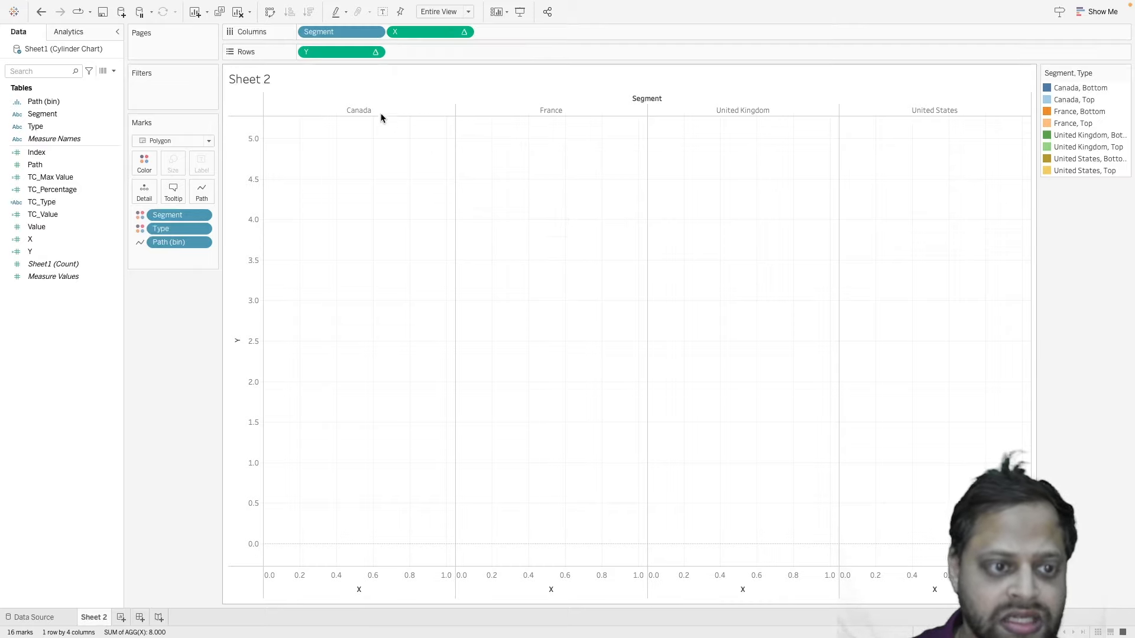
pyautogui.rightClick(337, 52)
pyautogui.moveTo(397, 181)
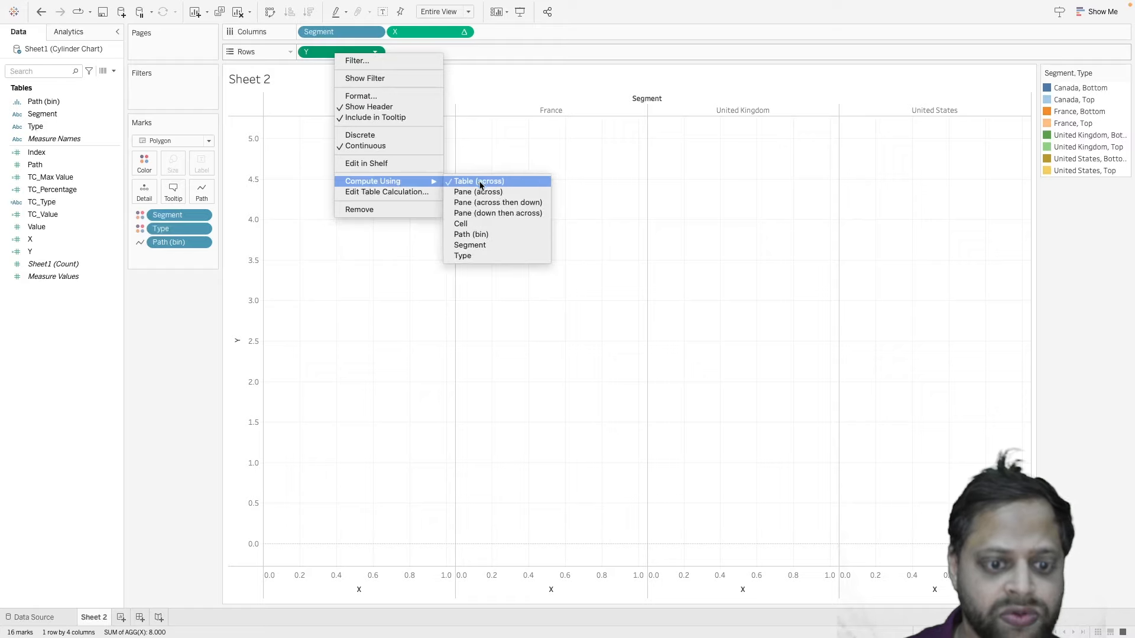
pyautogui.click(483, 234)
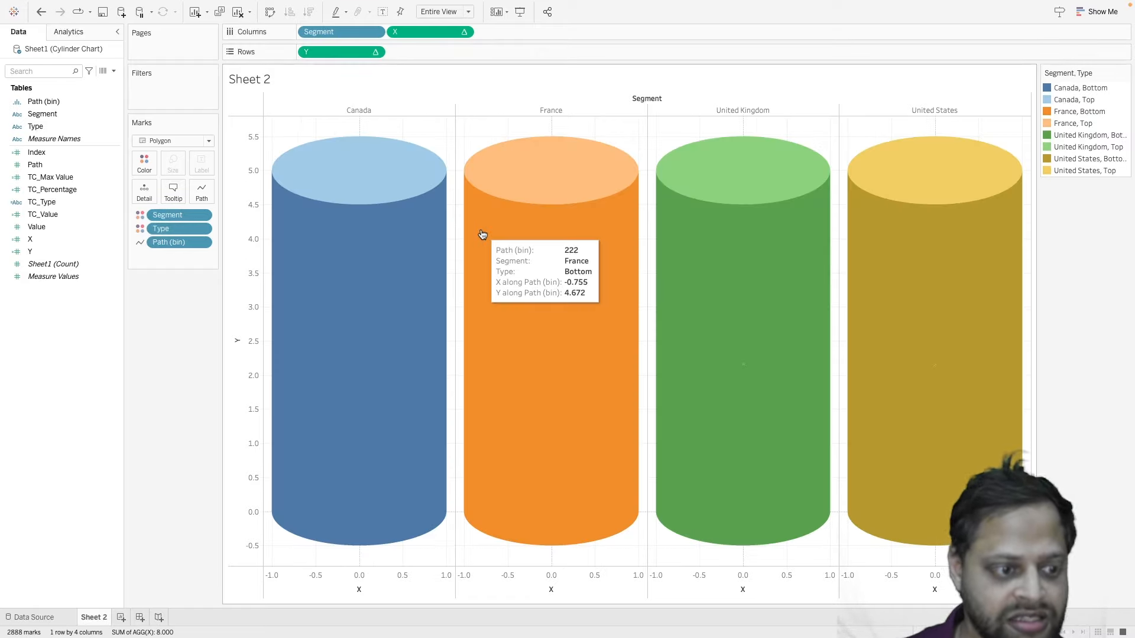
# - Turn off tooltips for the cylinder chart
pyautogui.click(170, 192)
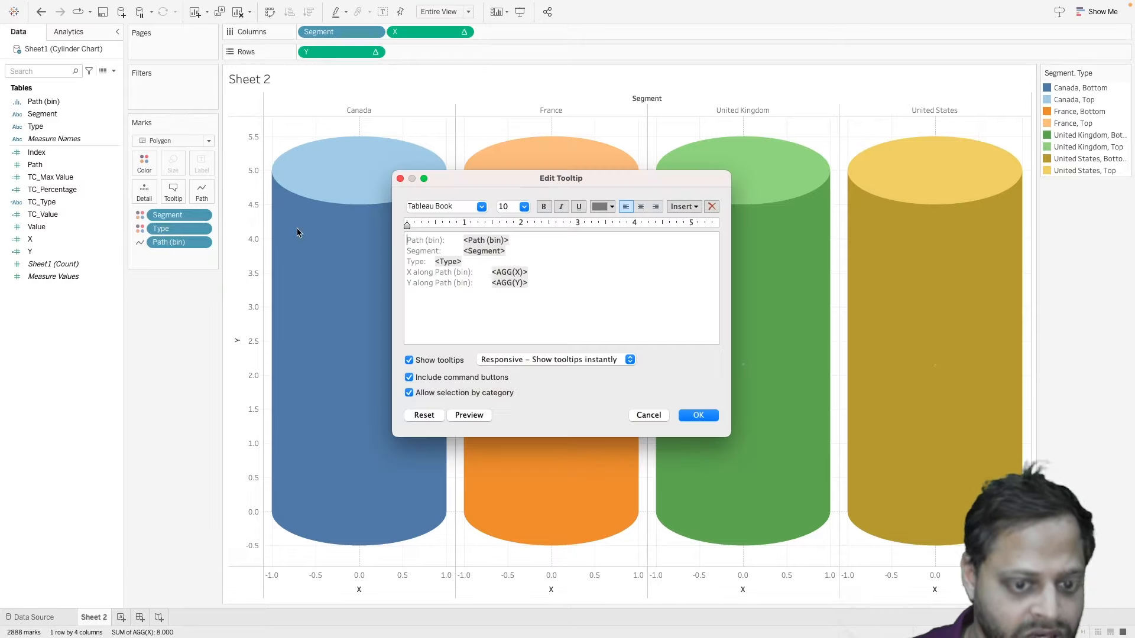
pyautogui.click(409, 360)
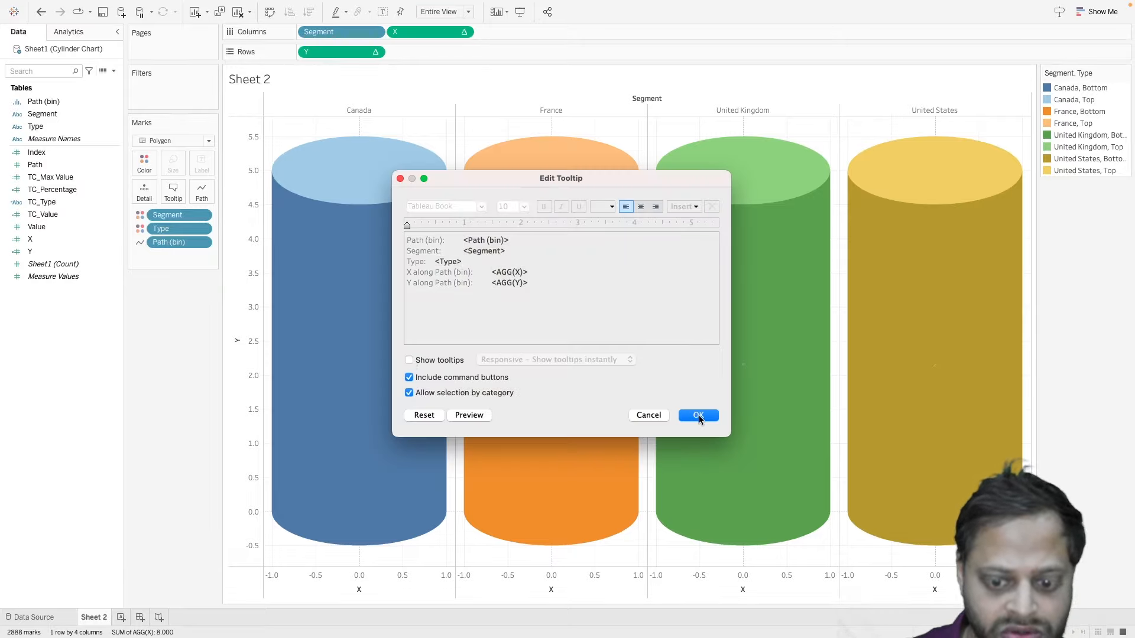
pyautogui.click(699, 417)
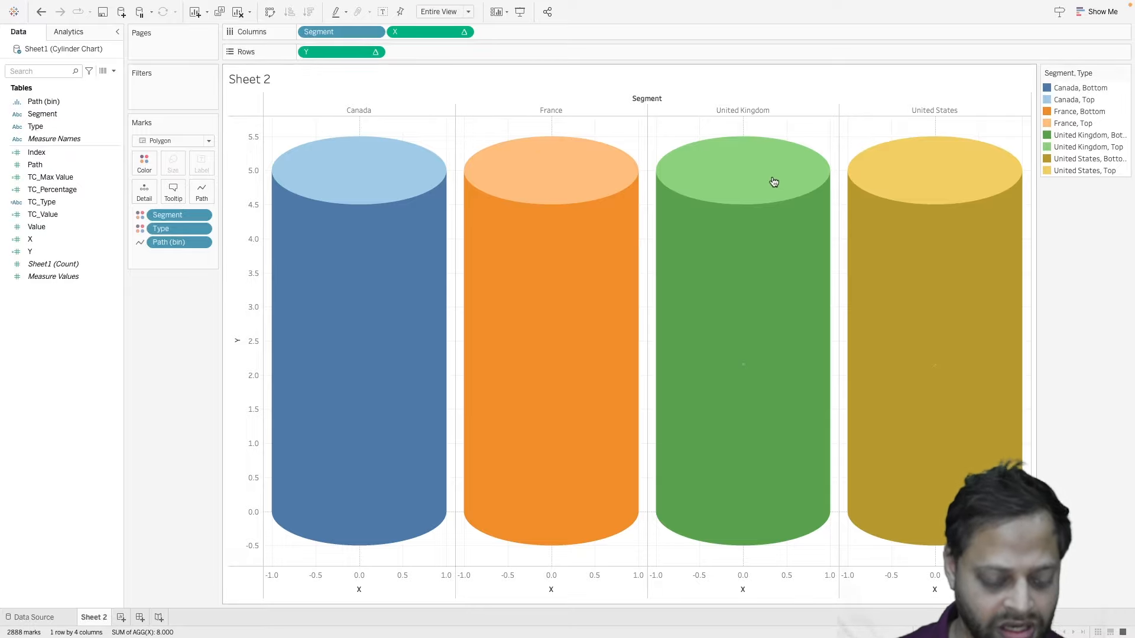
# - Switch to the Cylinder Chart workbook in Excel, review the Value of each country segment, and return to Tableau
pyautogui.press('super+Tab')
pyautogui.press('super+Tab')
pyautogui.press('super+Tab')
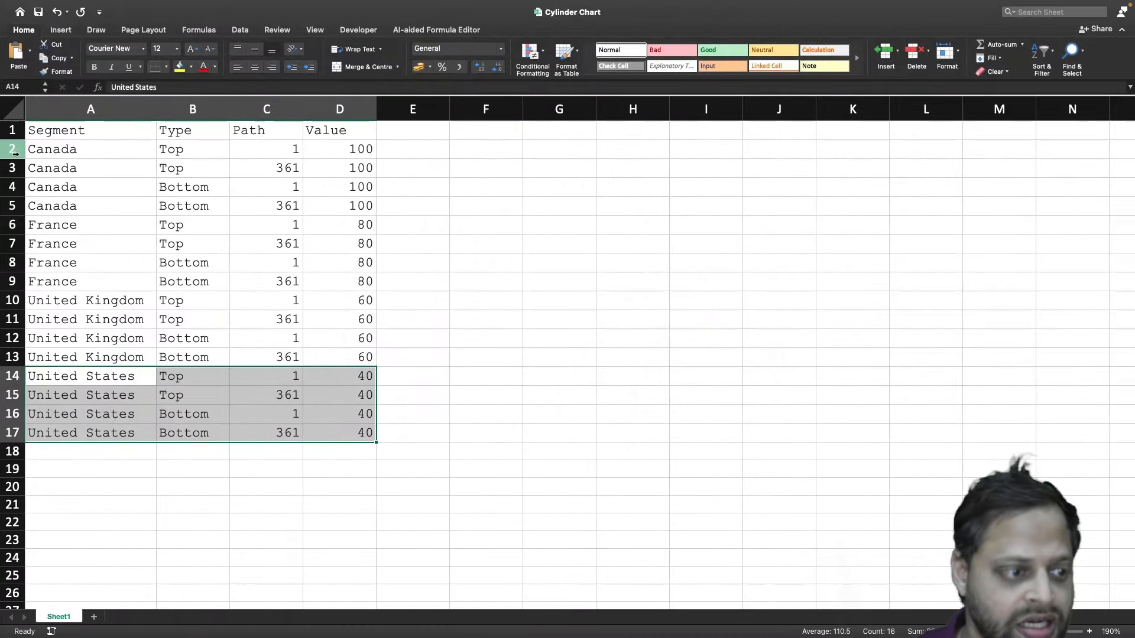
pyautogui.click(79, 155)
pyautogui.click(355, 147)
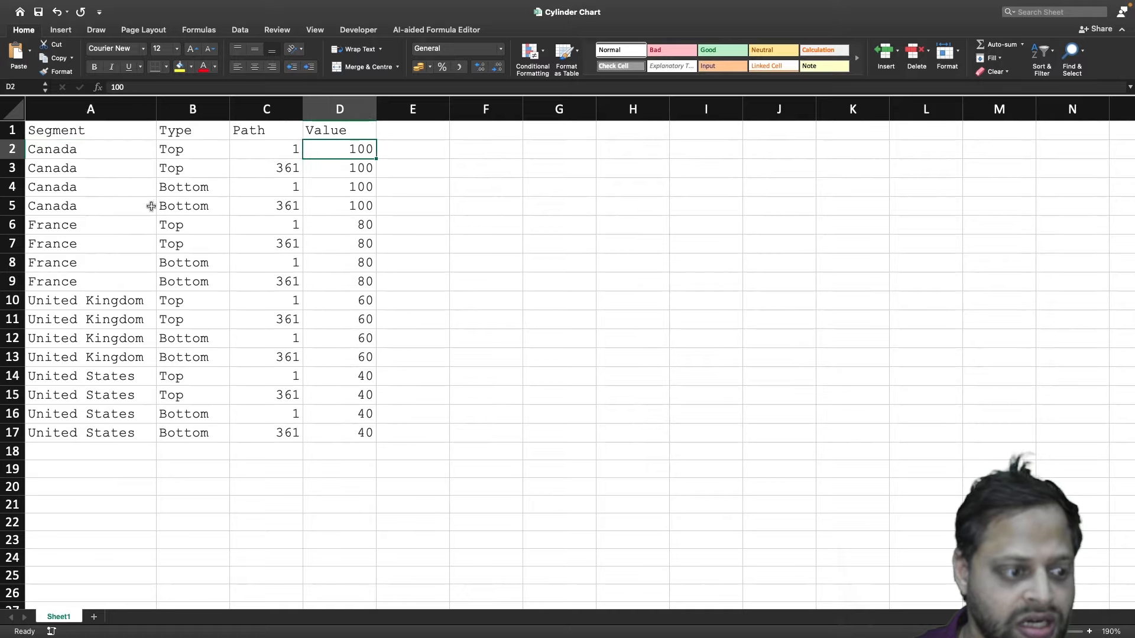
pyautogui.click(88, 229)
pyautogui.click(359, 221)
pyautogui.click(90, 304)
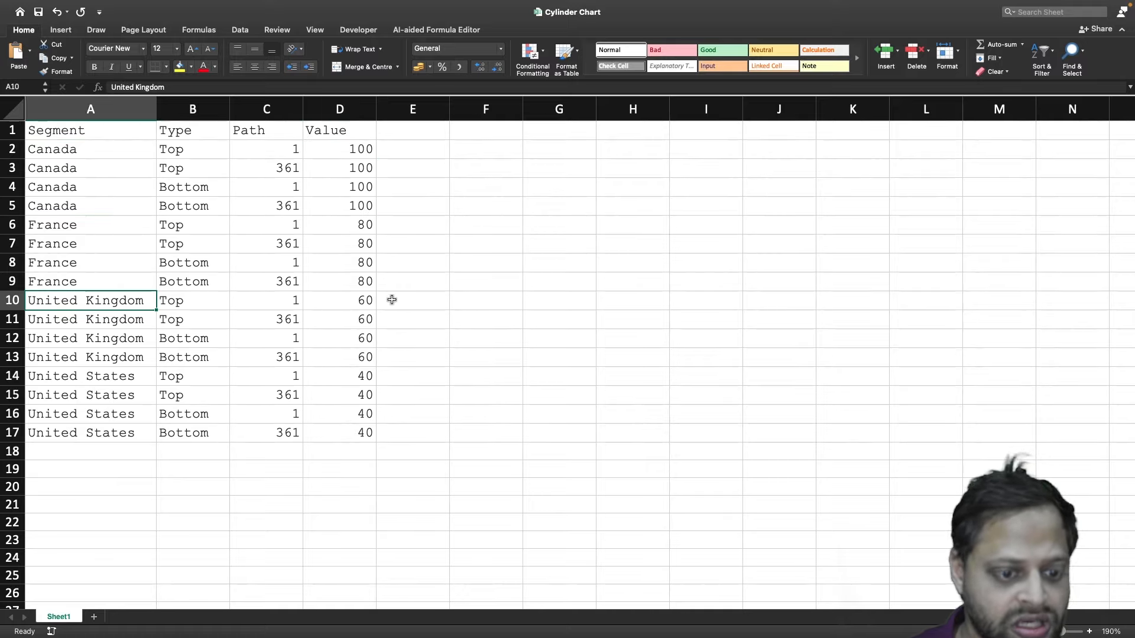
pyautogui.click(368, 300)
pyautogui.click(102, 381)
pyautogui.click(370, 375)
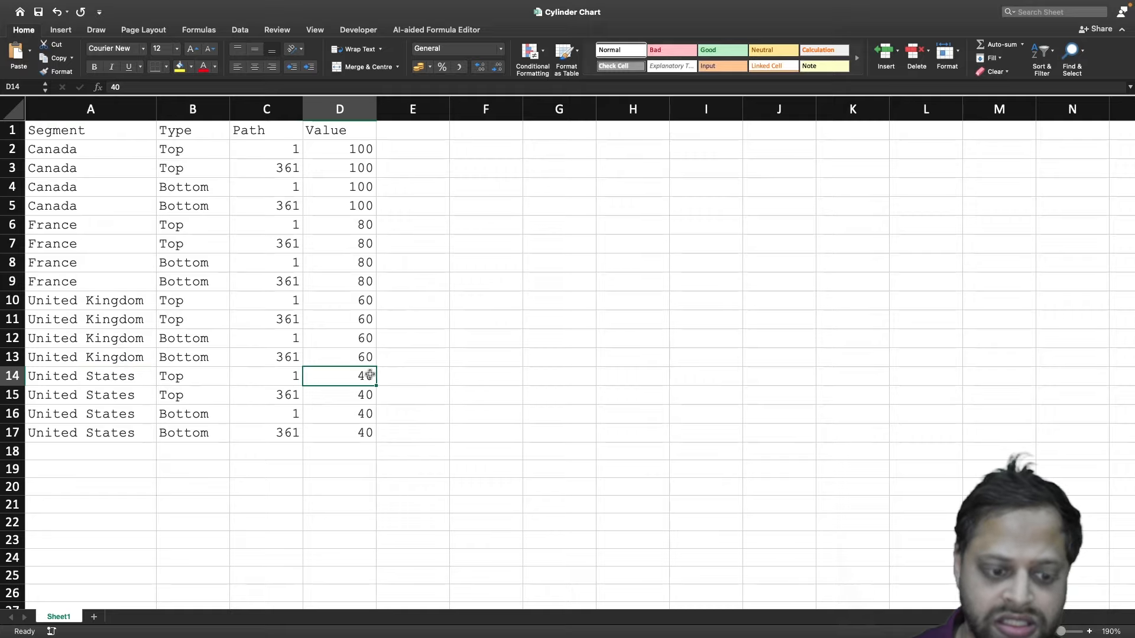
pyautogui.hotkey('ctrl', 'Left')
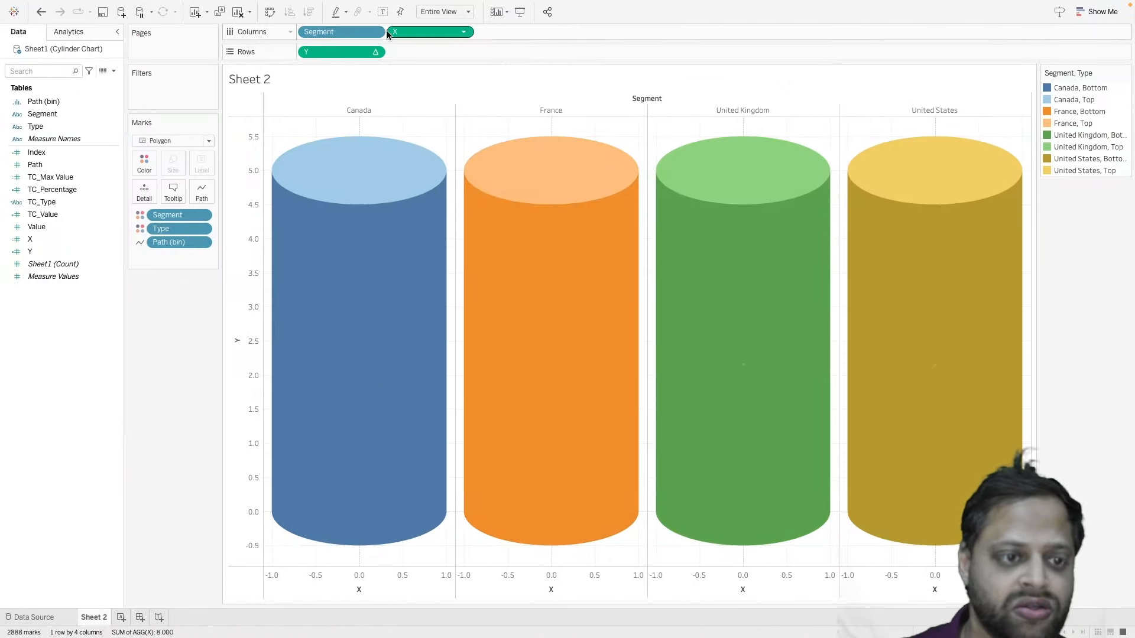
# - Edit the Y table calculation so the nested TC_Max Value computes using both Path (bin) and Segment
pyautogui.rightClick(343, 55)
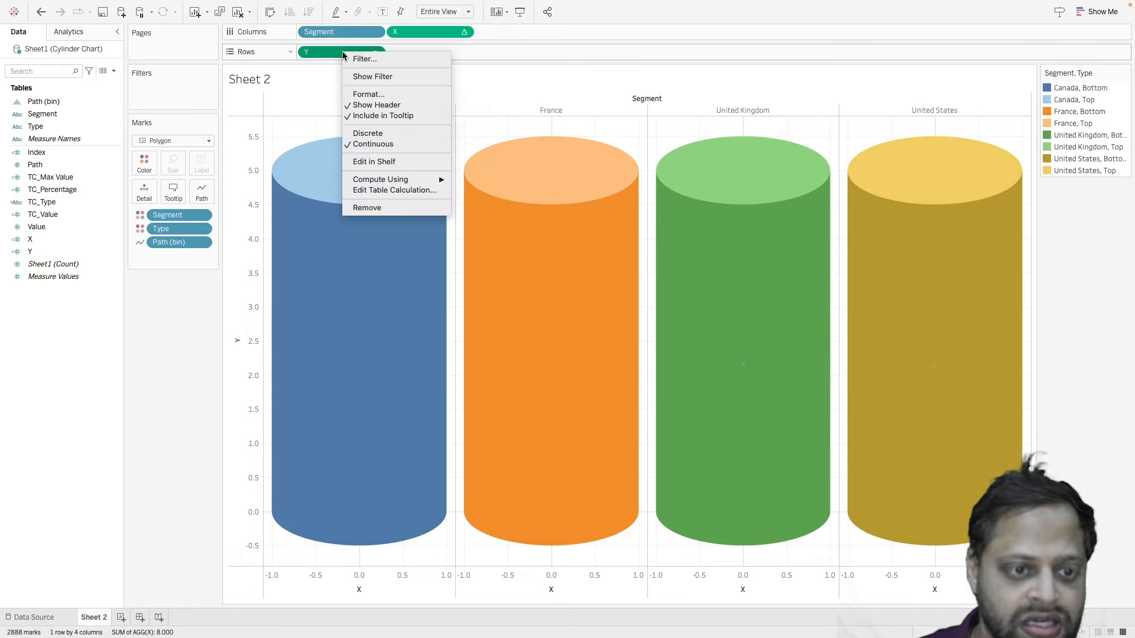
pyautogui.moveTo(439, 185)
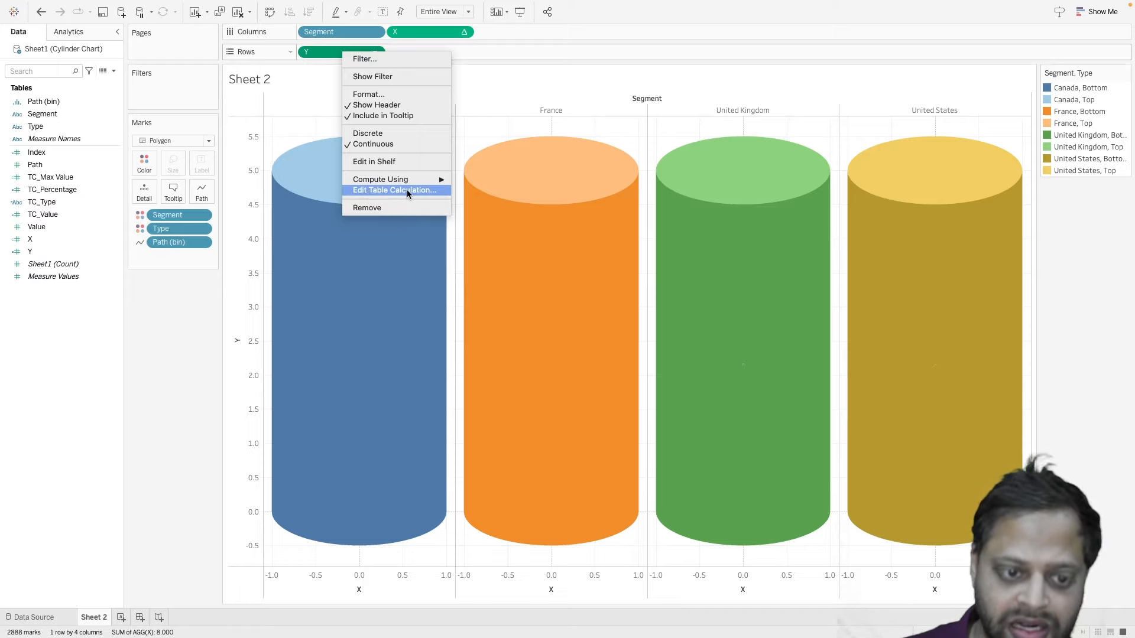
pyautogui.click(408, 192)
pyautogui.click(246, 220)
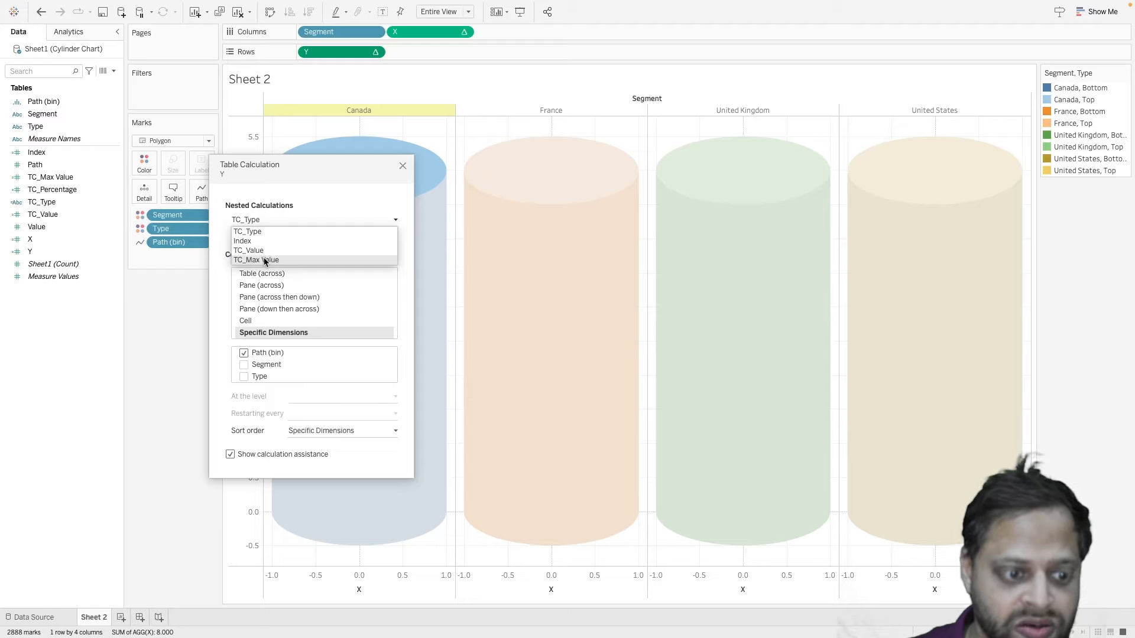
pyautogui.click(273, 261)
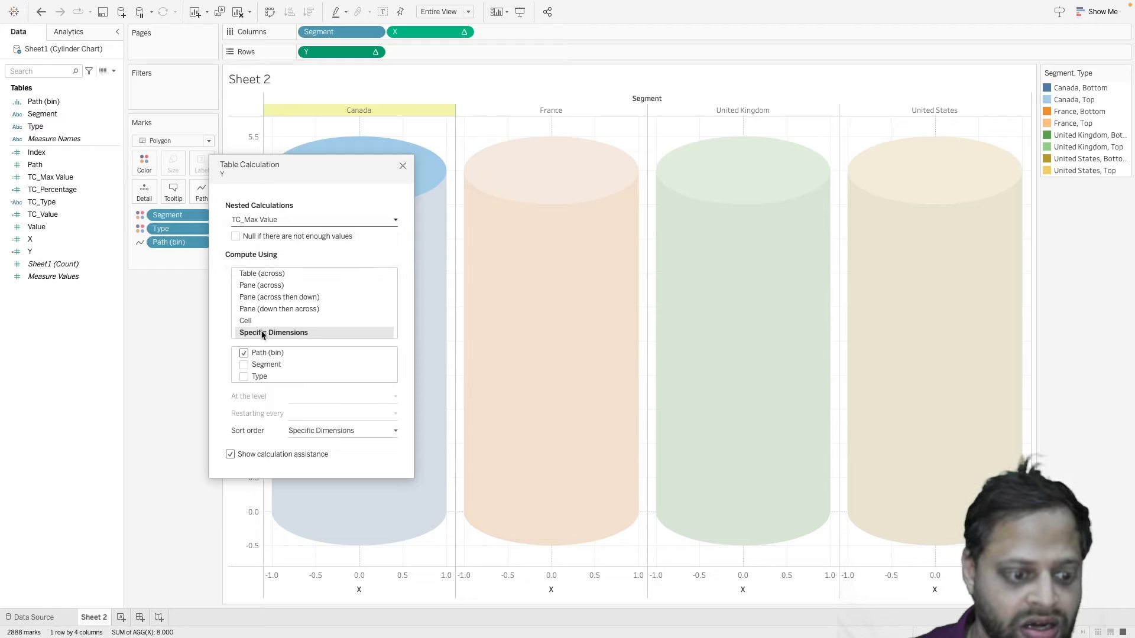
pyautogui.click(245, 365)
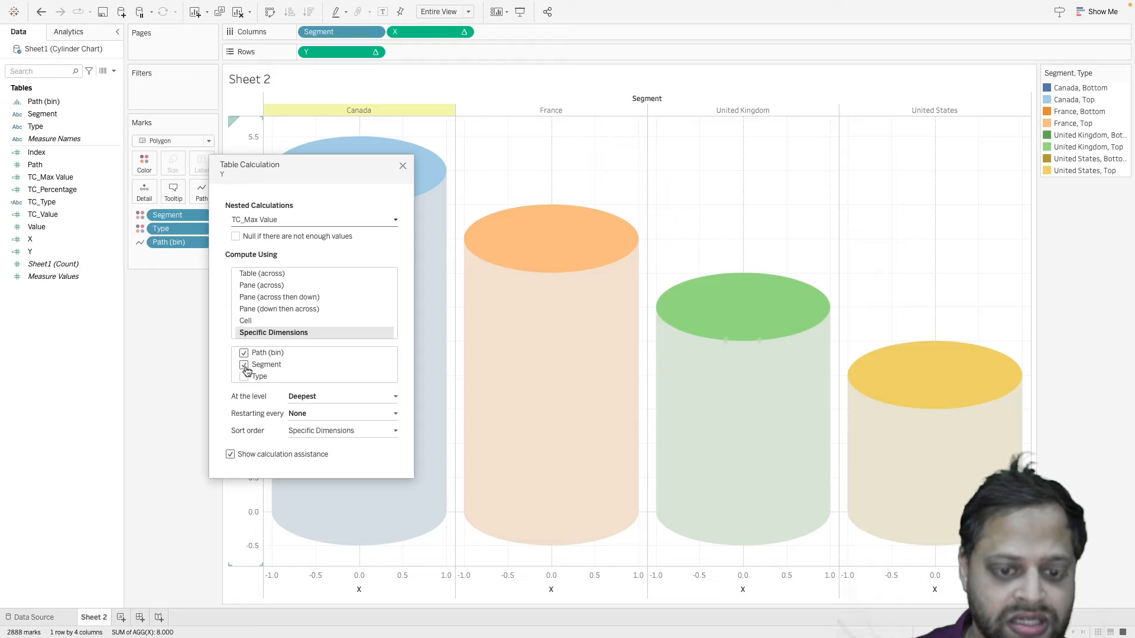
pyautogui.click(401, 166)
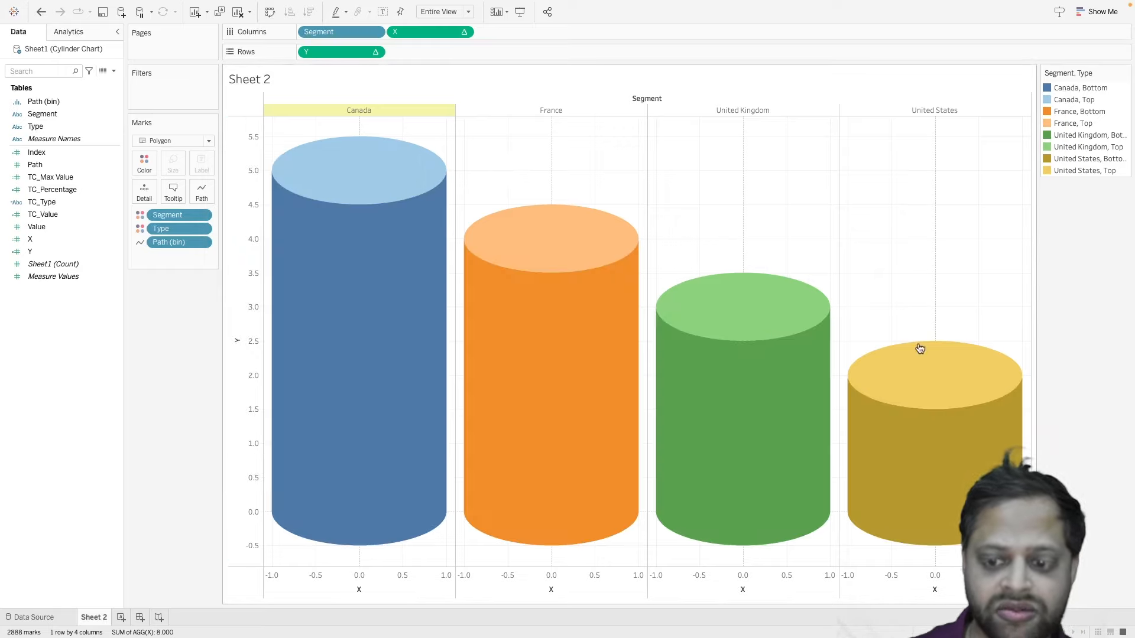
# - Hide the headers of the Y axis and the X axis
pyautogui.rightClick(251, 203)
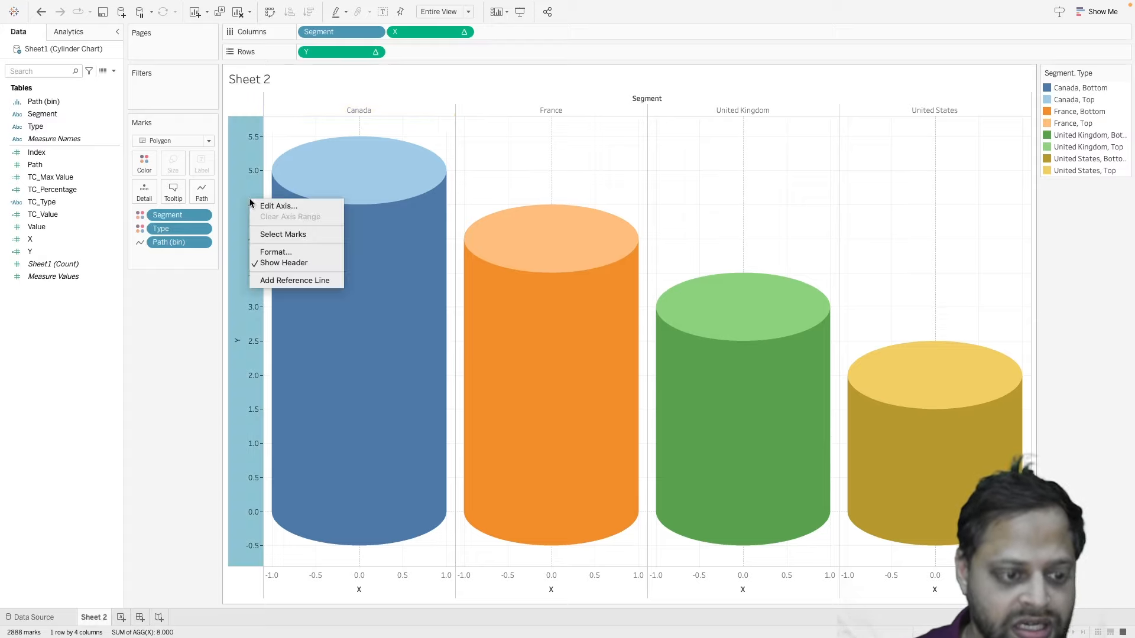
pyautogui.click(294, 262)
pyautogui.rightClick(368, 594)
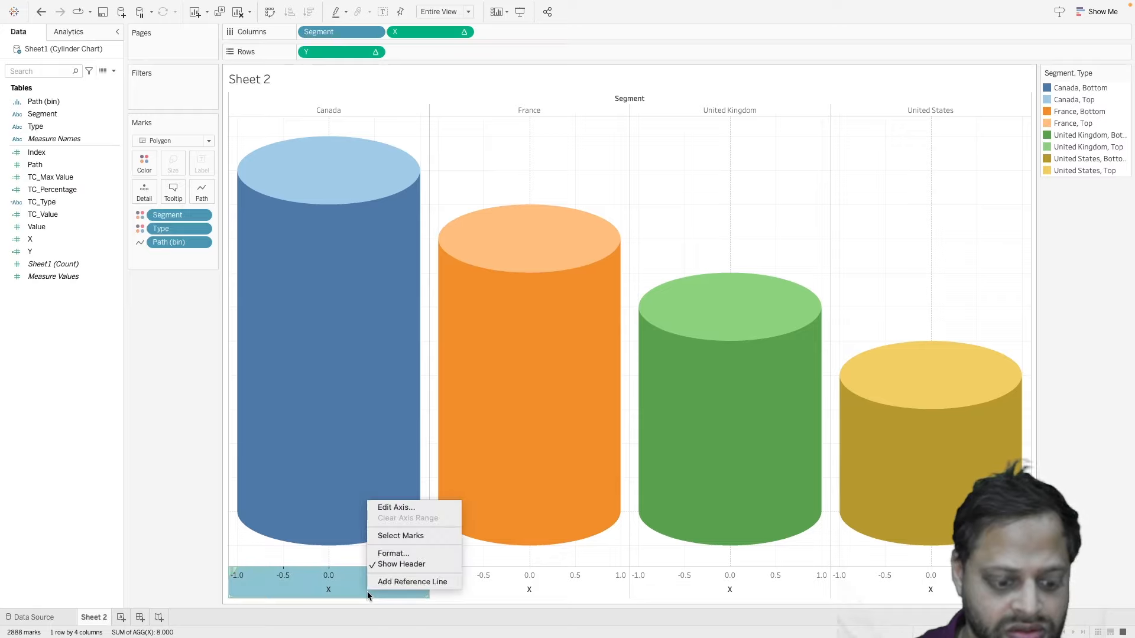
pyautogui.click(384, 566)
# - Format the worksheet's default shading as black
pyautogui.rightClick(478, 174)
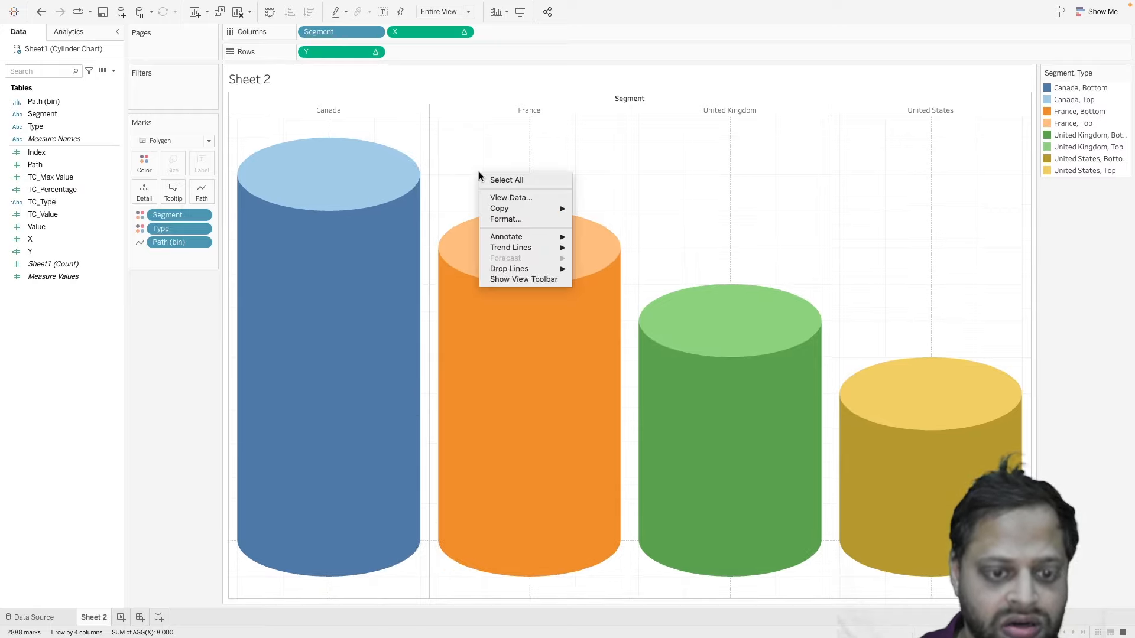
pyautogui.click(514, 220)
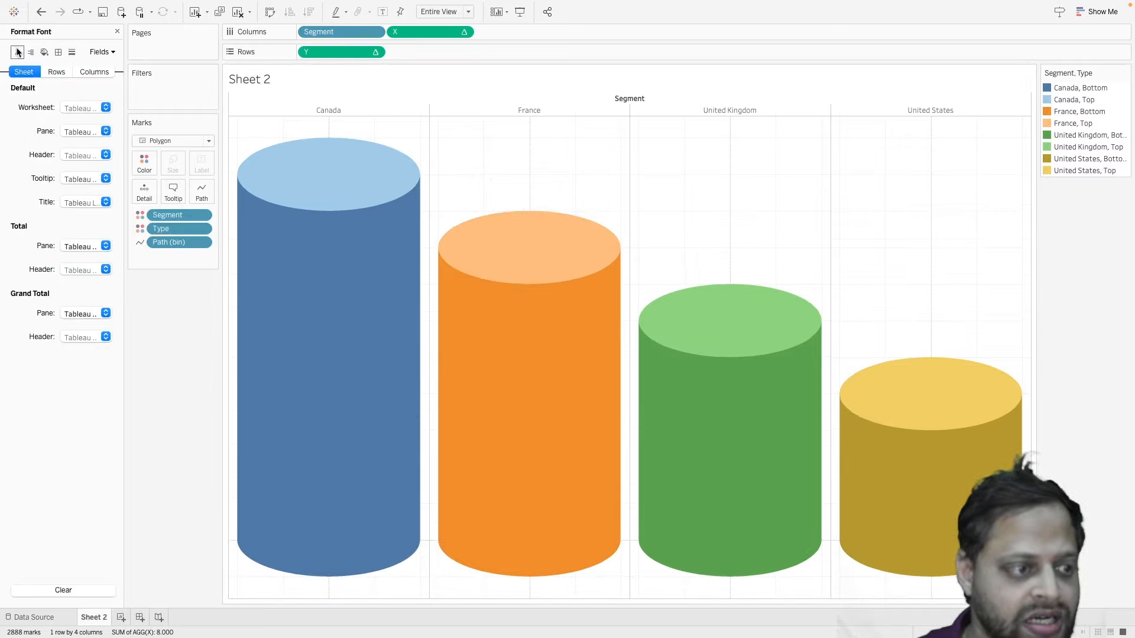
pyautogui.click(44, 52)
pyautogui.click(80, 107)
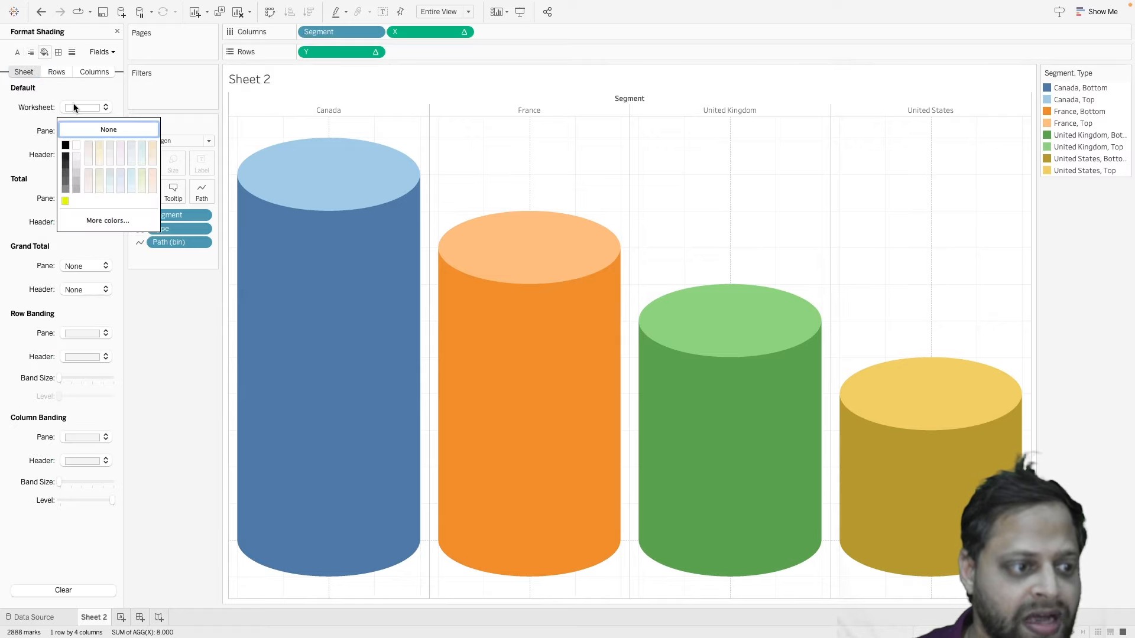
pyautogui.click(66, 145)
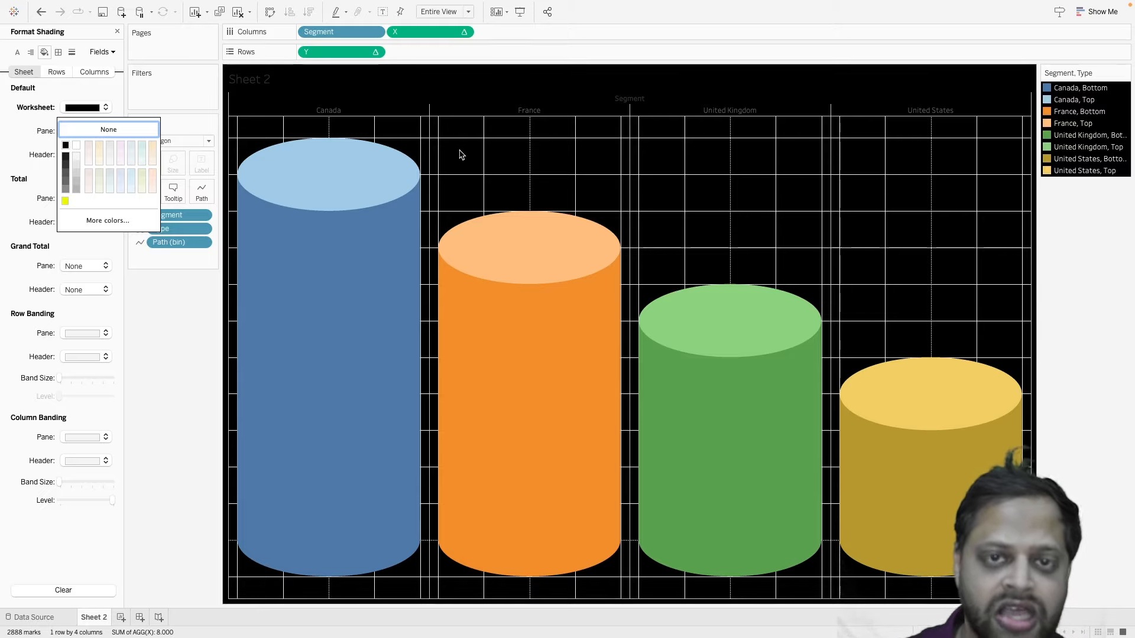
# - Remove the borders between panes by setting the row divider and column divider pane lines to None
pyautogui.click(59, 53)
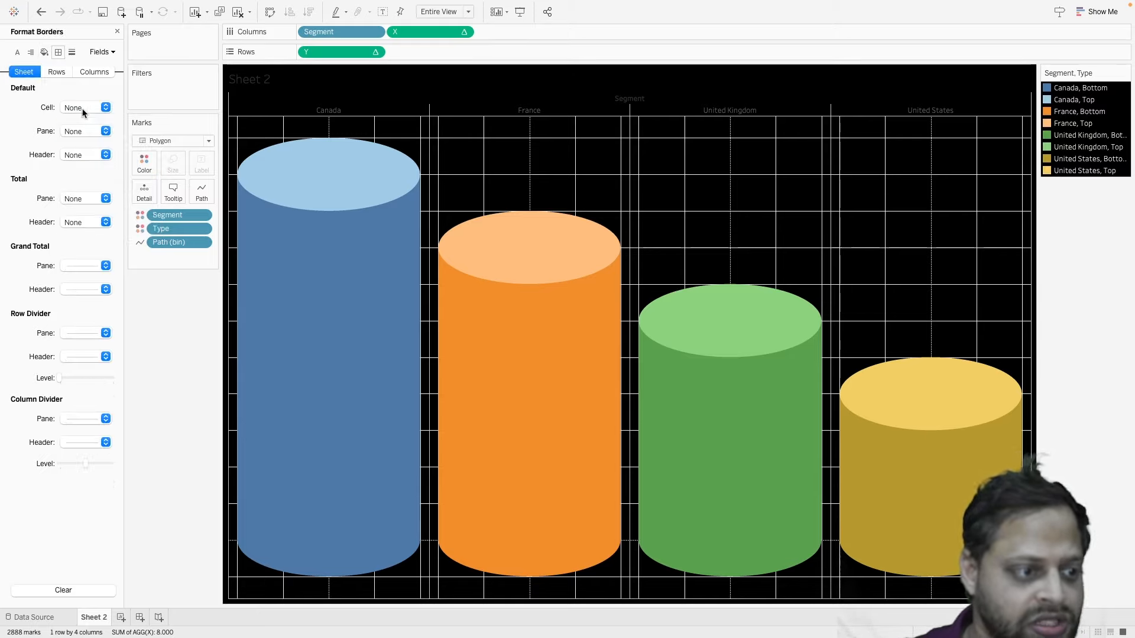
pyautogui.click(86, 333)
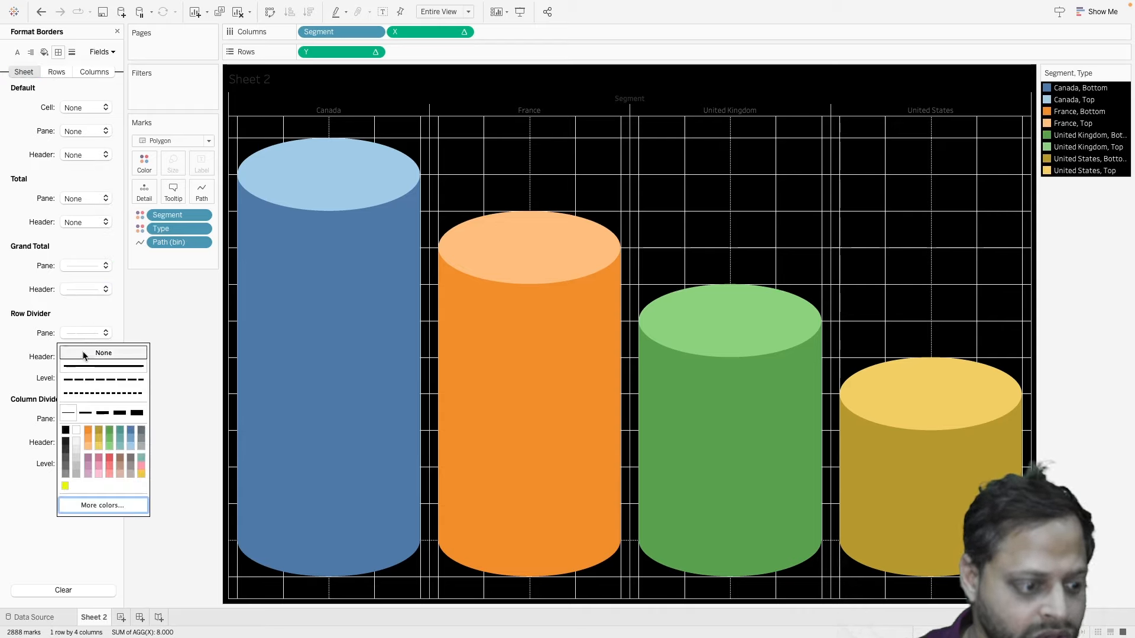
pyautogui.click(93, 353)
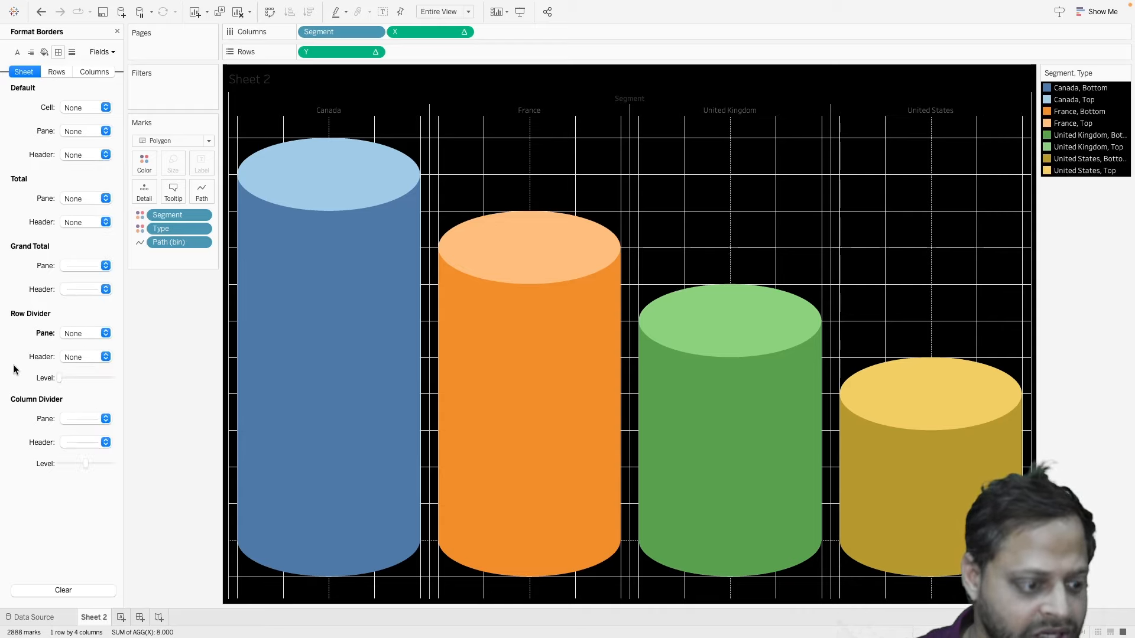
pyautogui.click(56, 72)
pyautogui.click(87, 72)
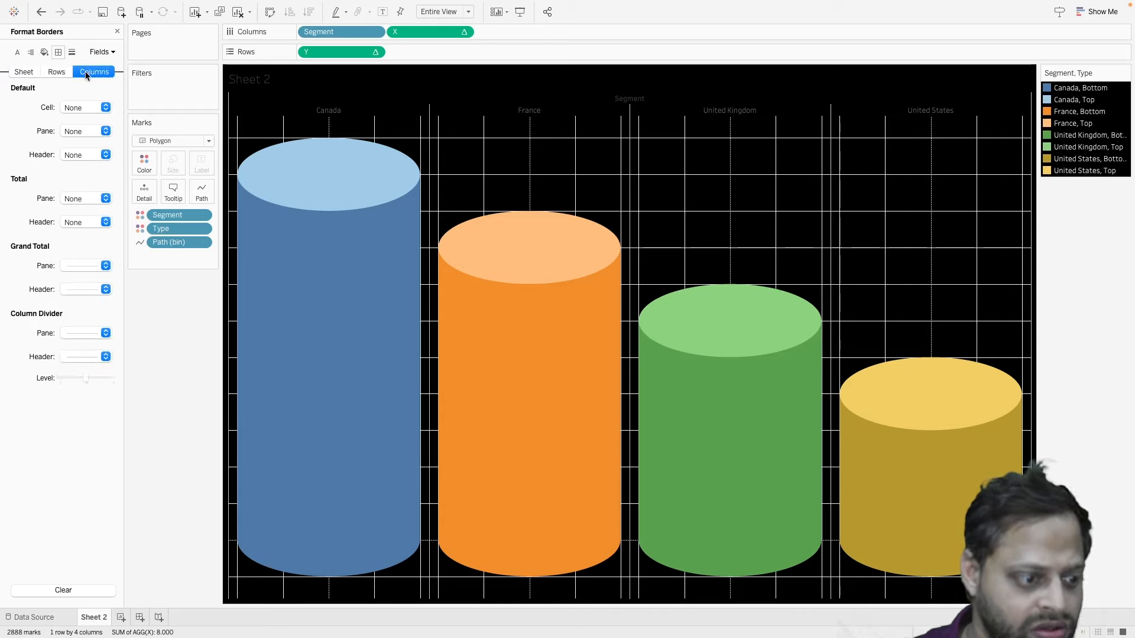
pyautogui.click(82, 333)
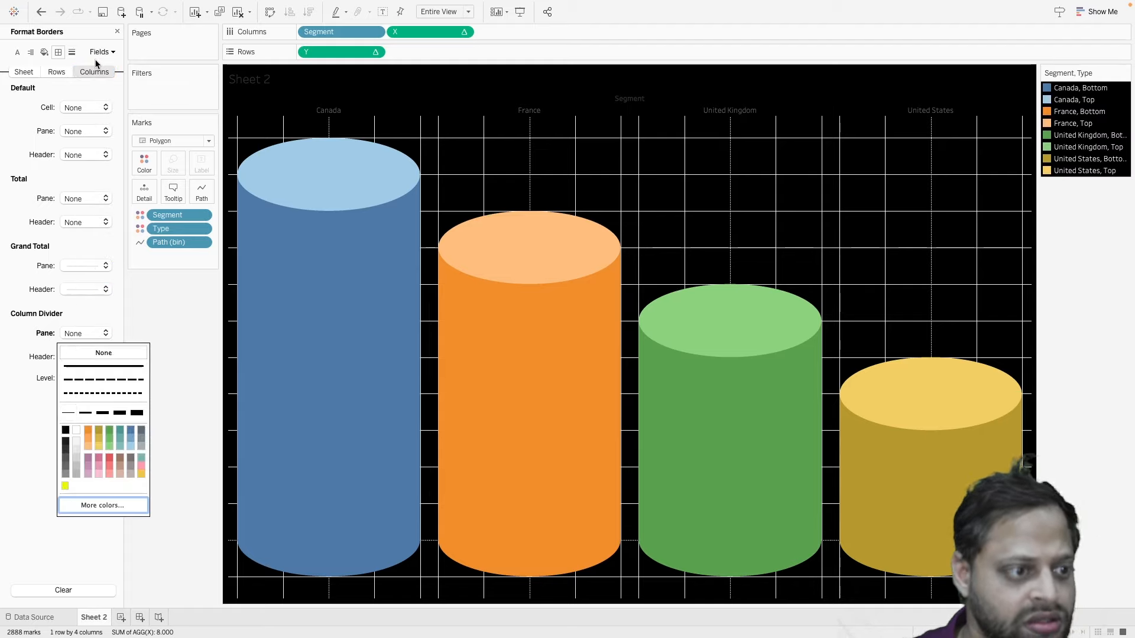
# - Set the grid lines and zero lines for columns to None
pyautogui.click(72, 53)
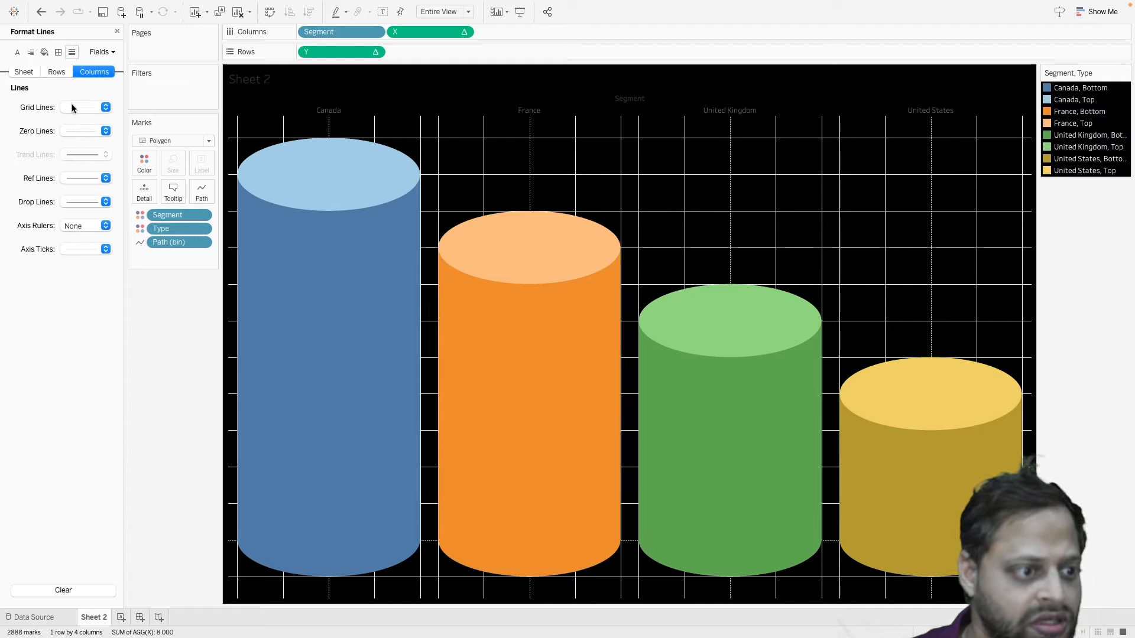
pyautogui.click(72, 107)
pyautogui.click(78, 126)
pyautogui.click(78, 132)
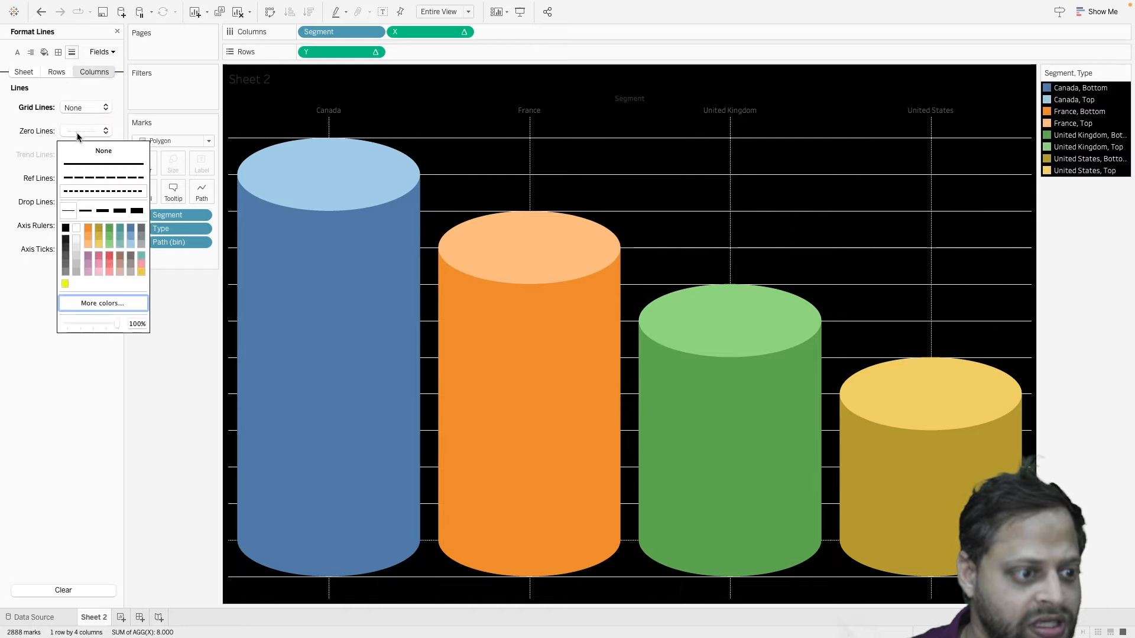
pyautogui.click(16, 143)
# - Set the grid lines and zero lines for rows to None
pyautogui.click(56, 72)
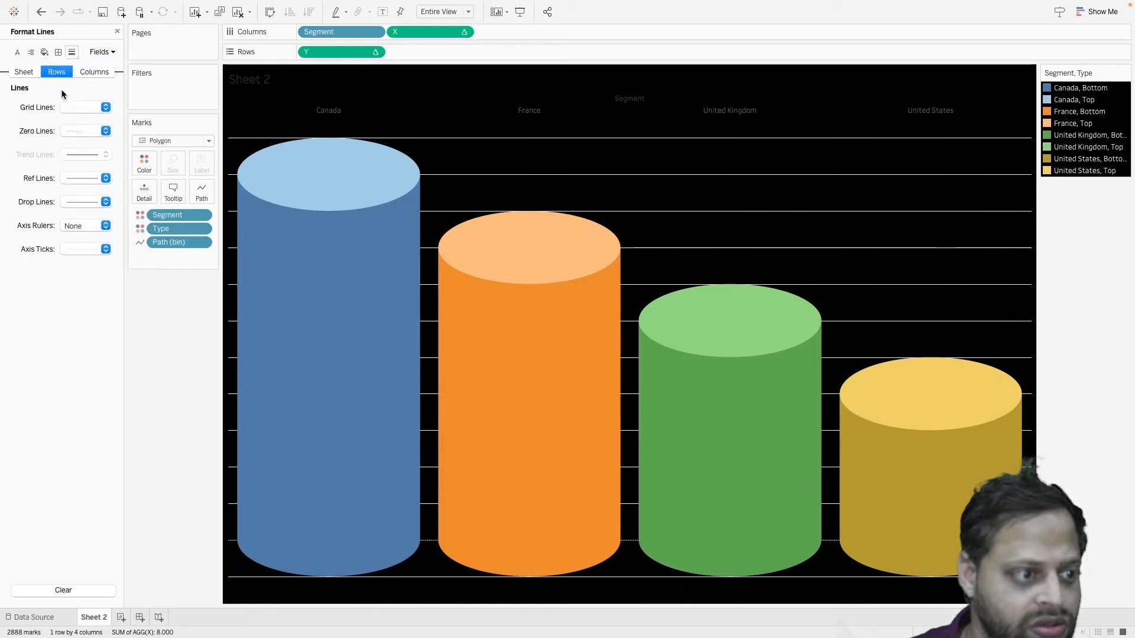
pyautogui.click(78, 110)
pyautogui.click(78, 124)
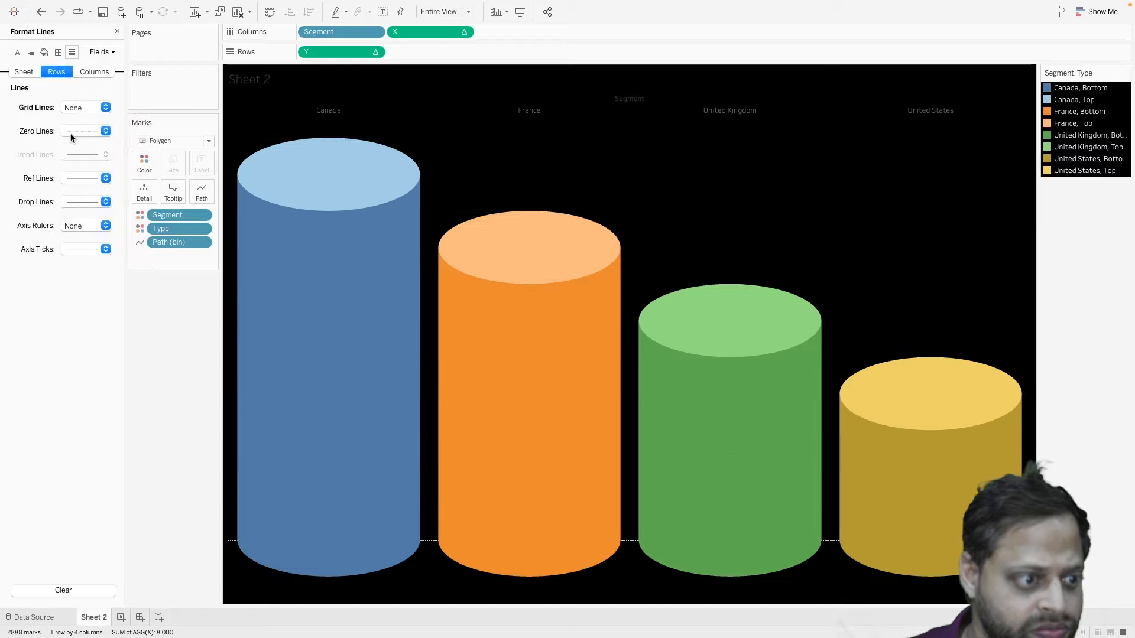
pyautogui.click(77, 131)
pyautogui.click(78, 152)
pyautogui.click(25, 170)
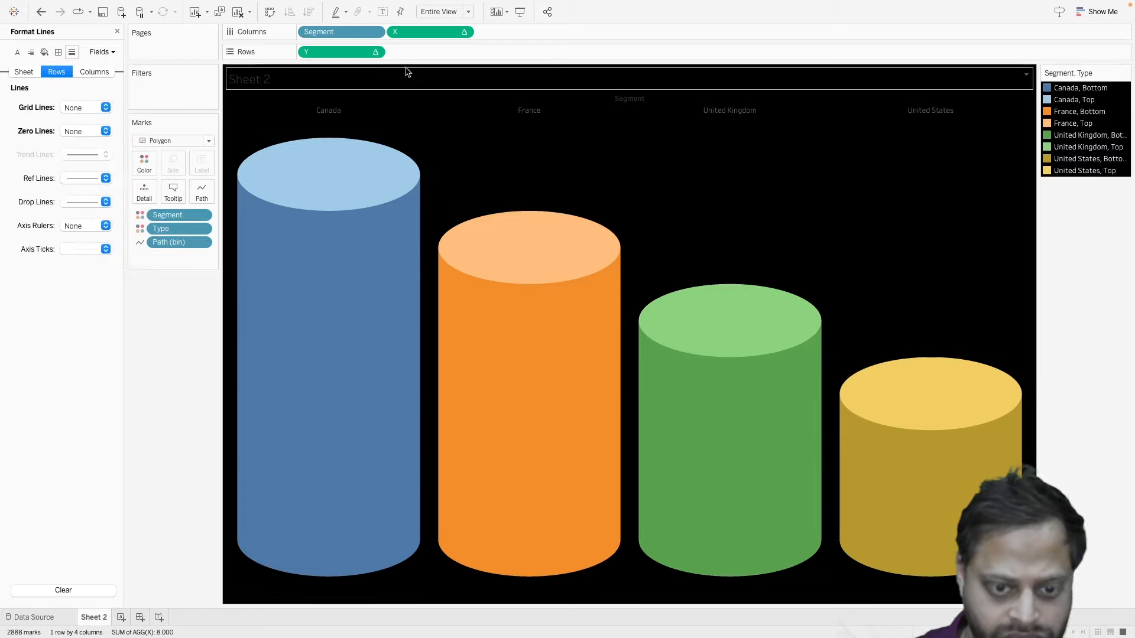
pyautogui.rightClick(344, 110)
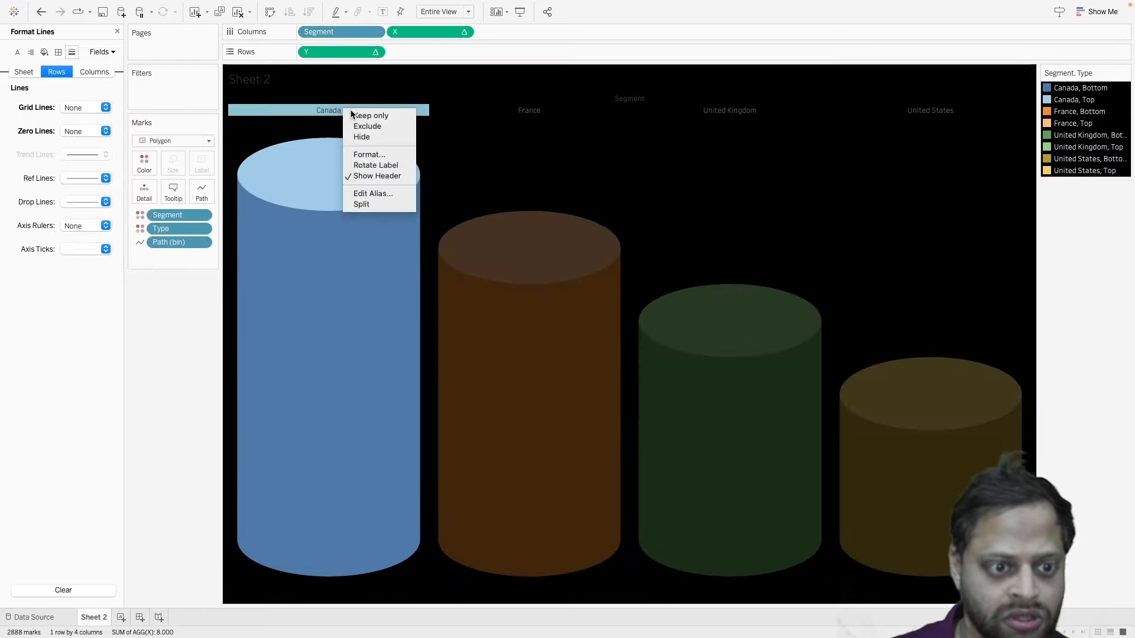
pyautogui.click(383, 175)
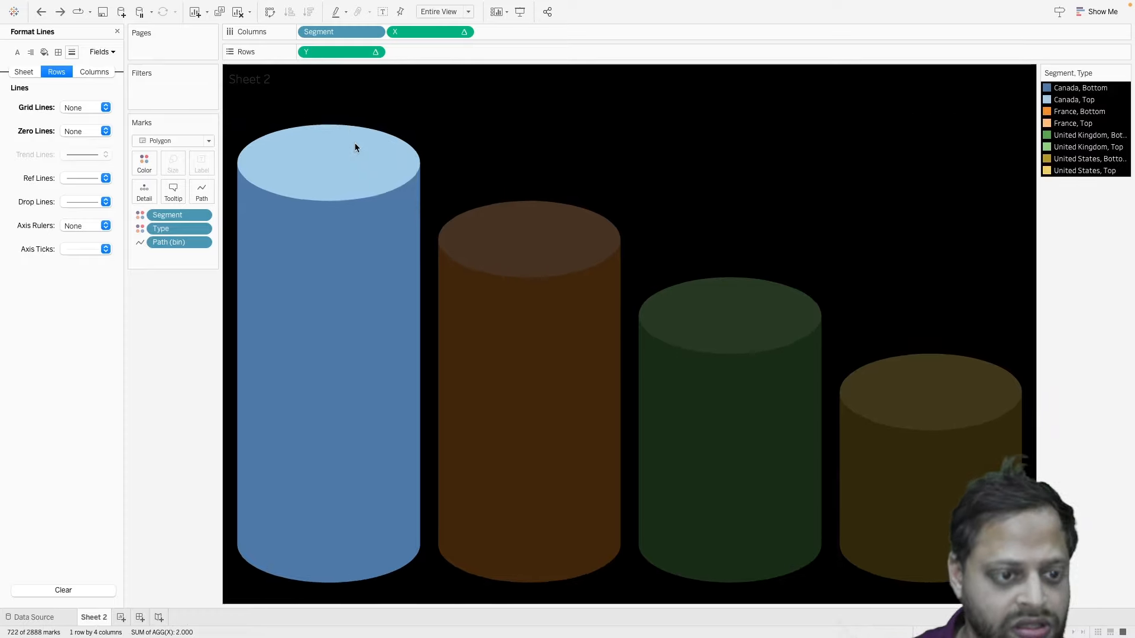
pyautogui.hotkey('ctrl', 'z')
# - Format the Segment header font as yellow at size 26, and increase the header row height to fit the country names
pyautogui.rightClick(325, 111)
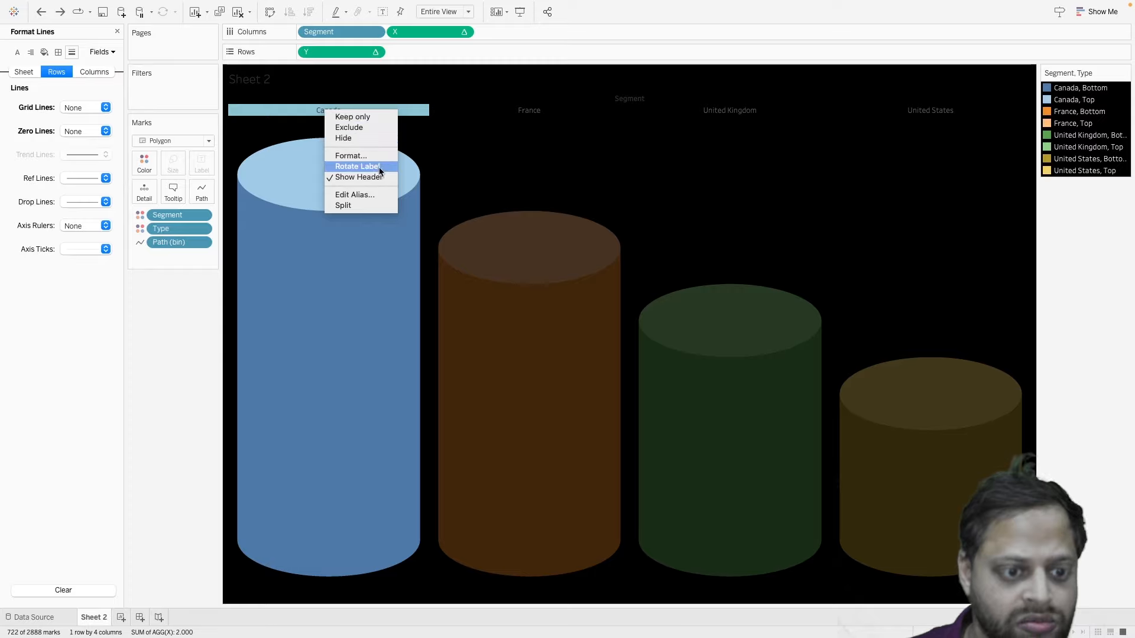
pyautogui.click(373, 157)
pyautogui.click(66, 107)
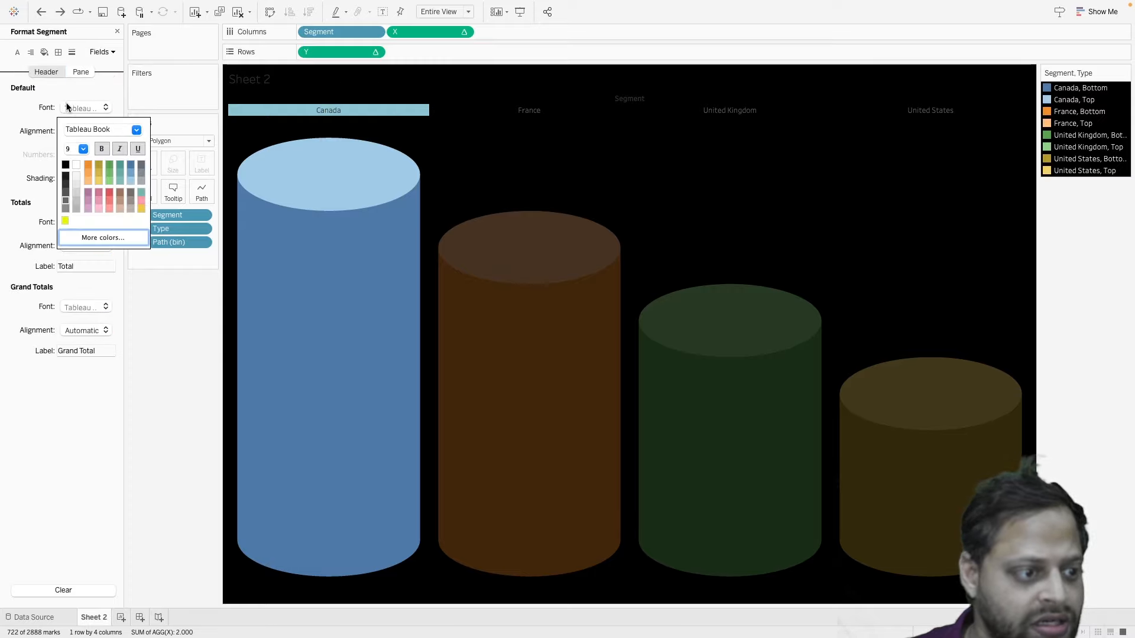
pyautogui.click(66, 222)
pyautogui.click(84, 149)
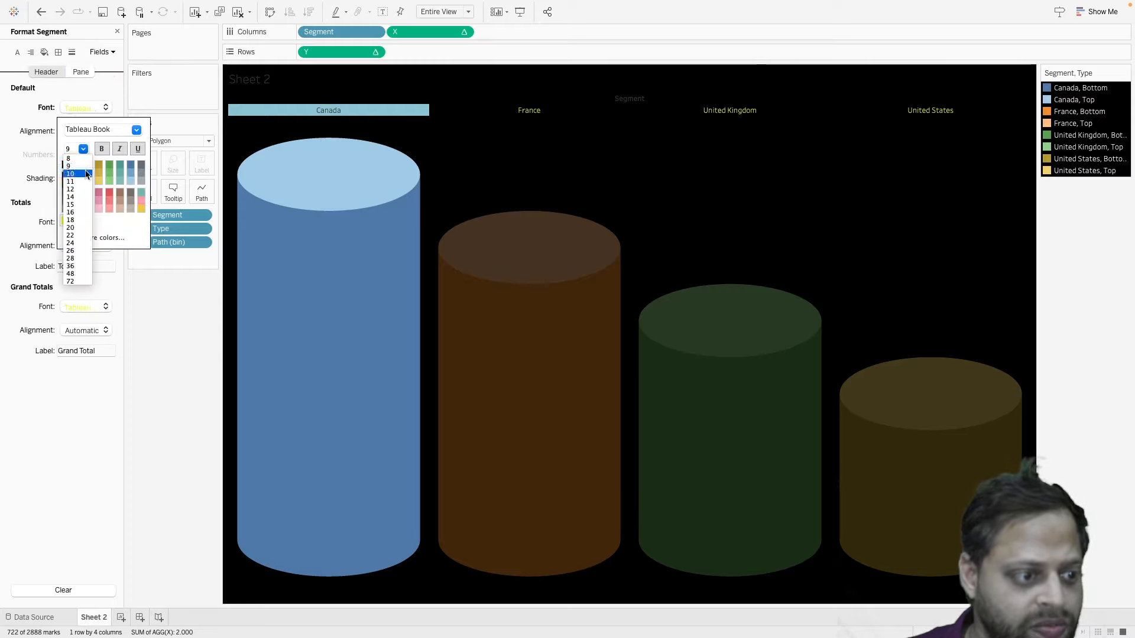
pyautogui.click(81, 251)
pyautogui.click(421, 125)
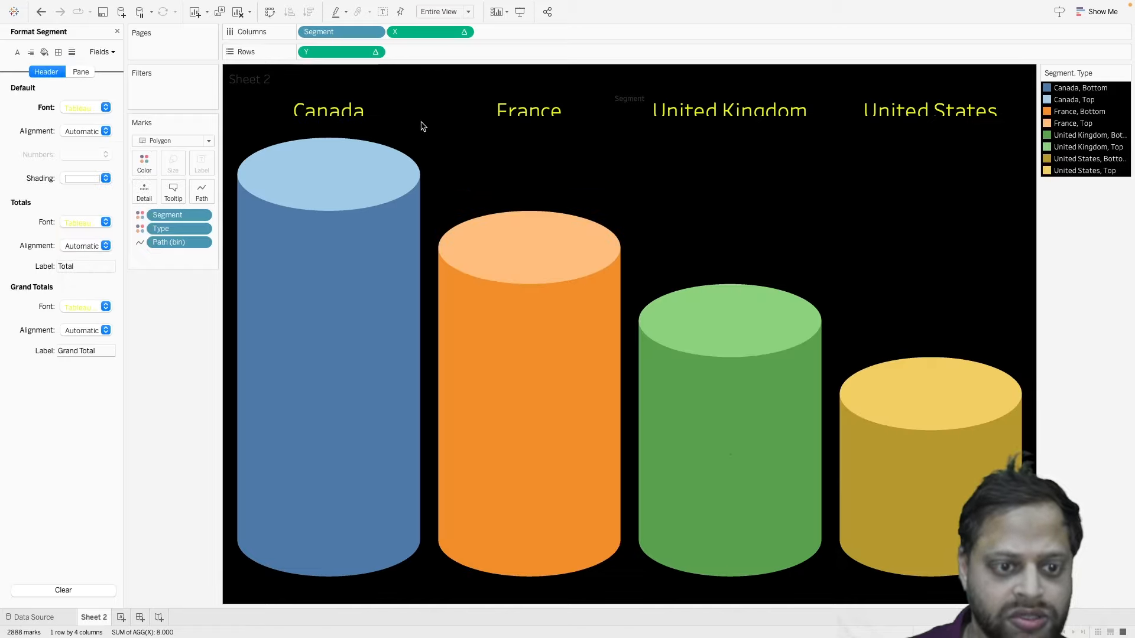
pyautogui.moveTo(418, 121); pyautogui.dragTo(417, 142)
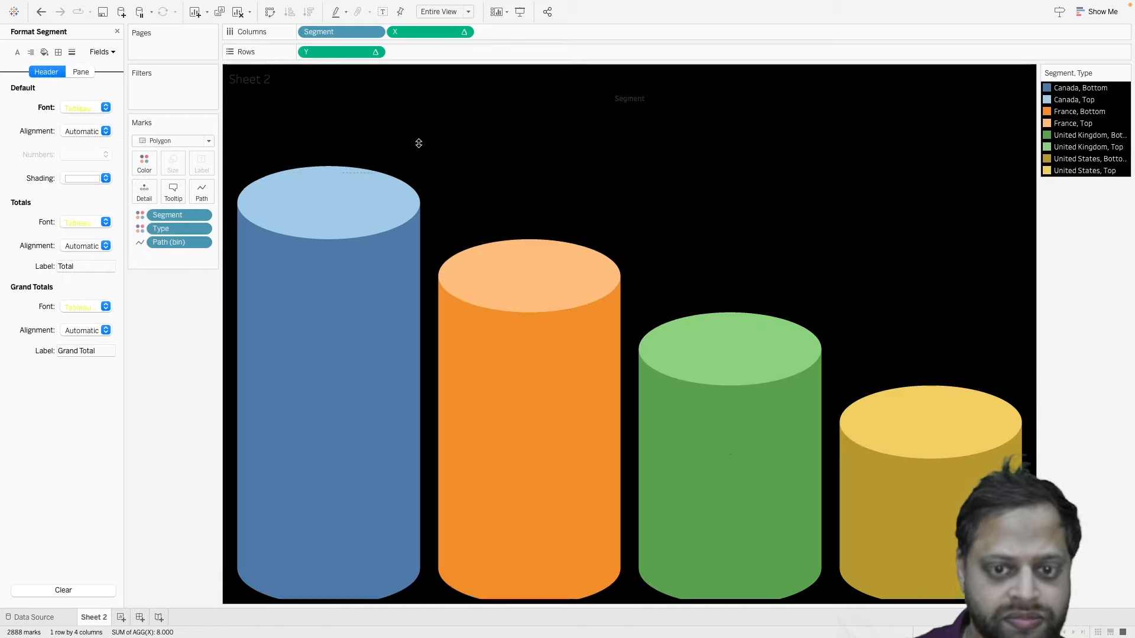
# - Format the Segment field label font as yellow at size 15, and hide the sheet title
pyautogui.rightClick(625, 104)
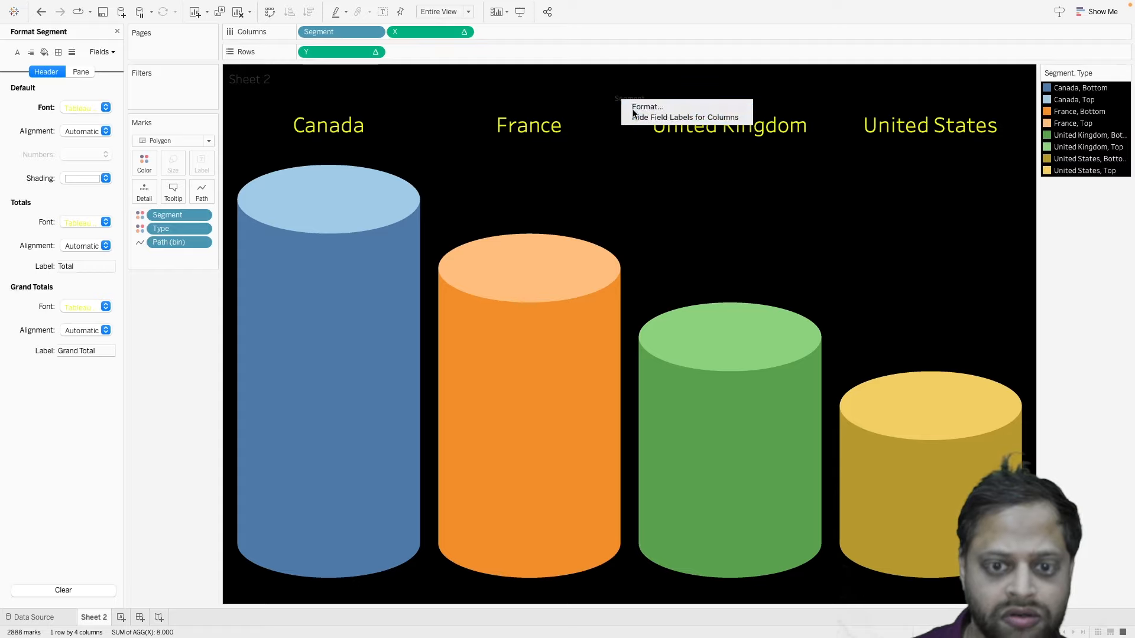
pyautogui.click(633, 105)
pyautogui.click(81, 92)
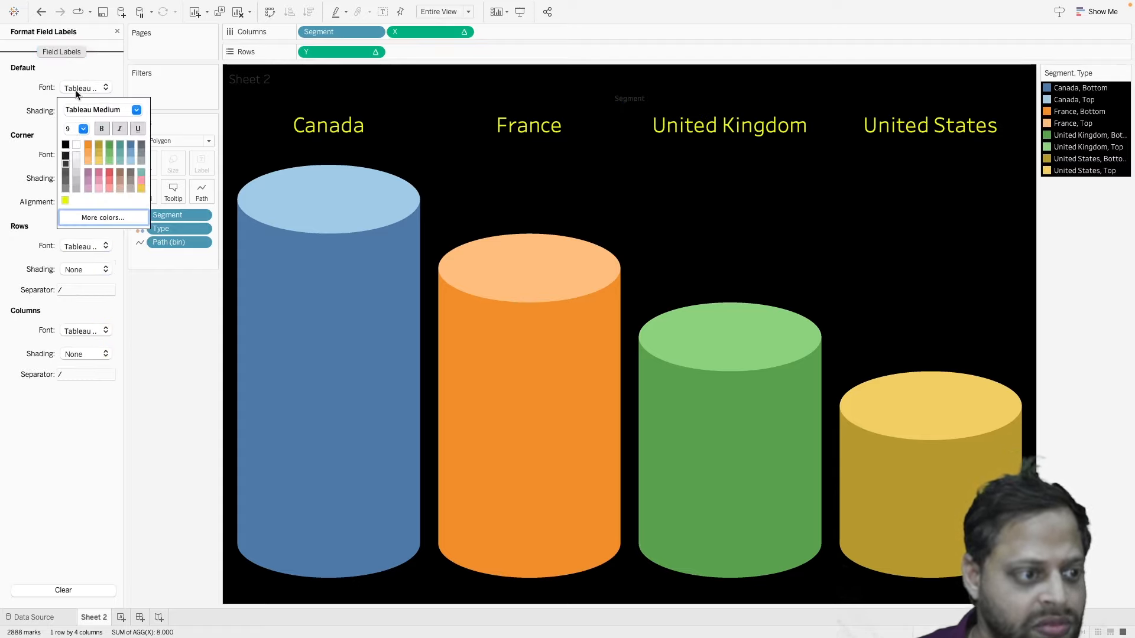
pyautogui.click(65, 201)
pyautogui.click(82, 128)
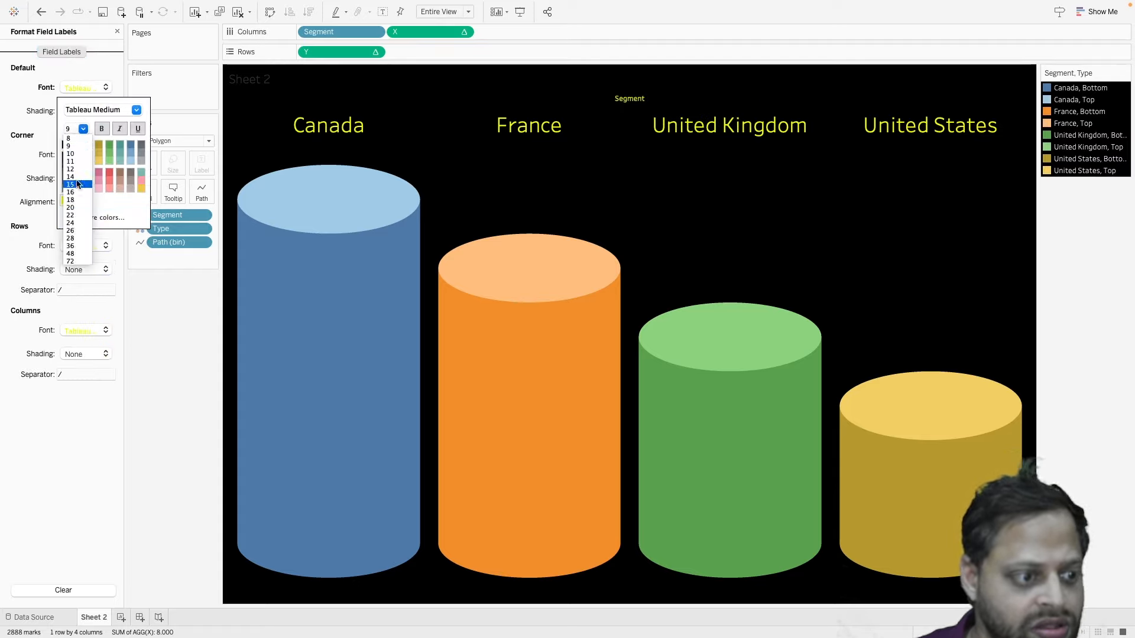
pyautogui.click(78, 183)
pyautogui.click(569, 164)
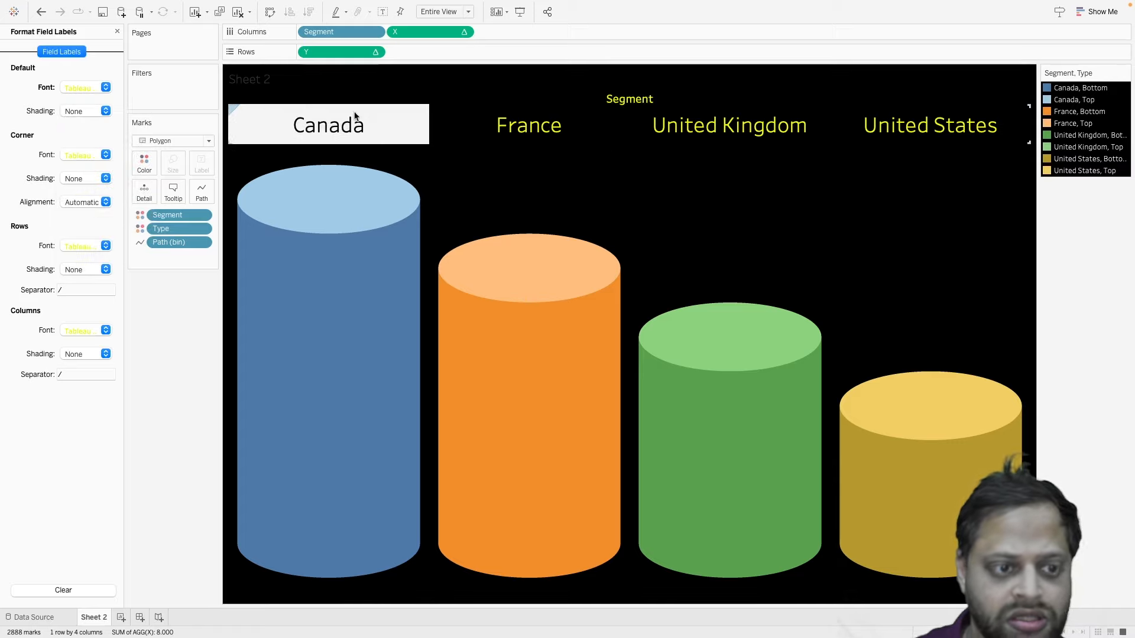
pyautogui.rightClick(328, 85)
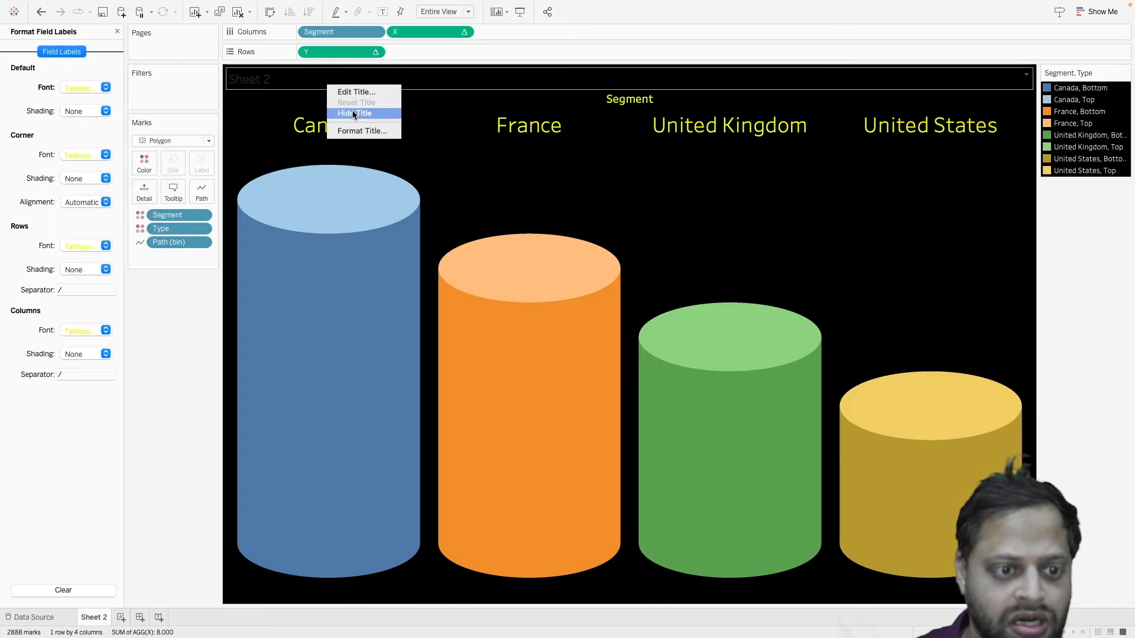
pyautogui.click(350, 112)
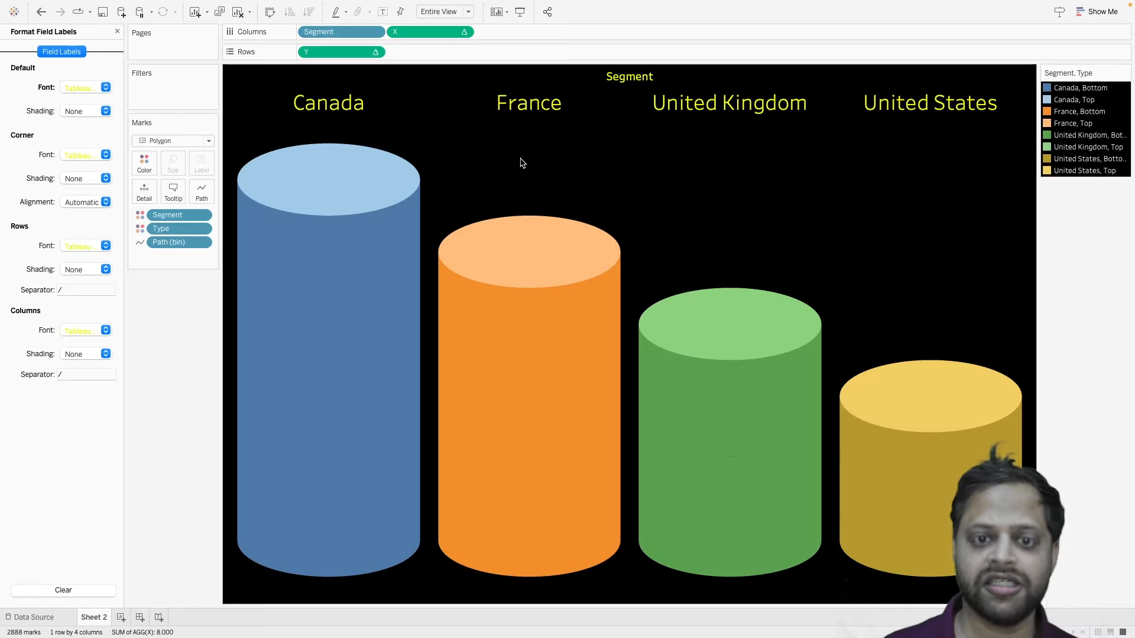